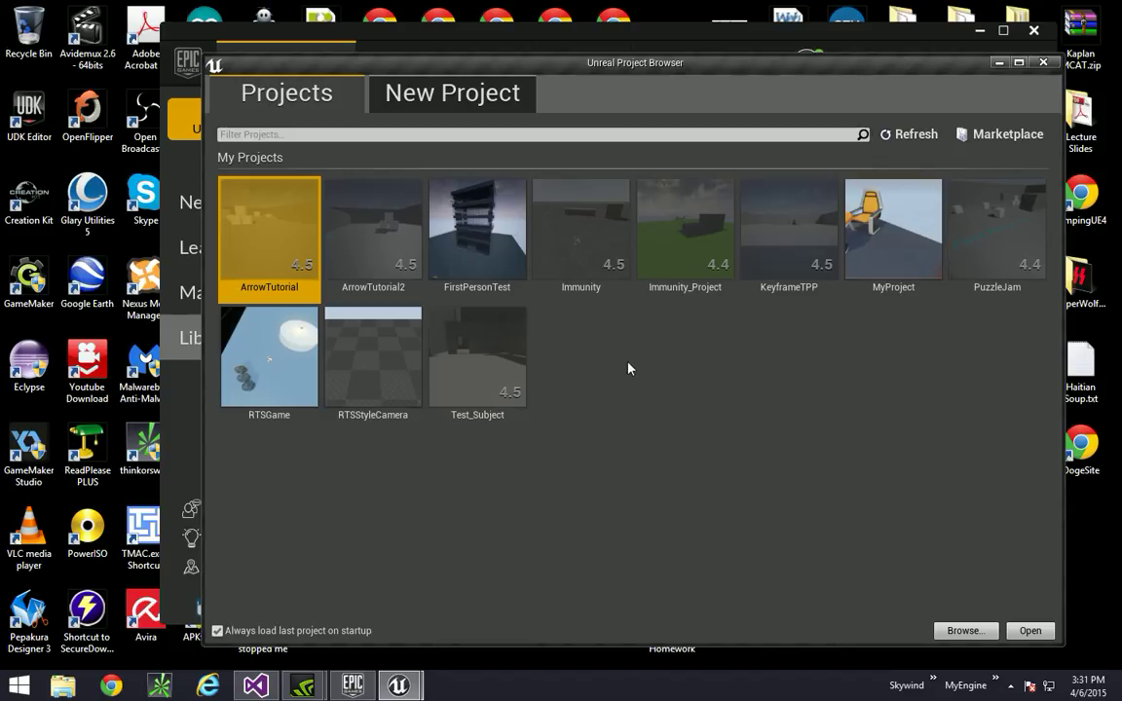
Create a new project named ProcBuild from the Blueprint Third Person template
click(456, 105)
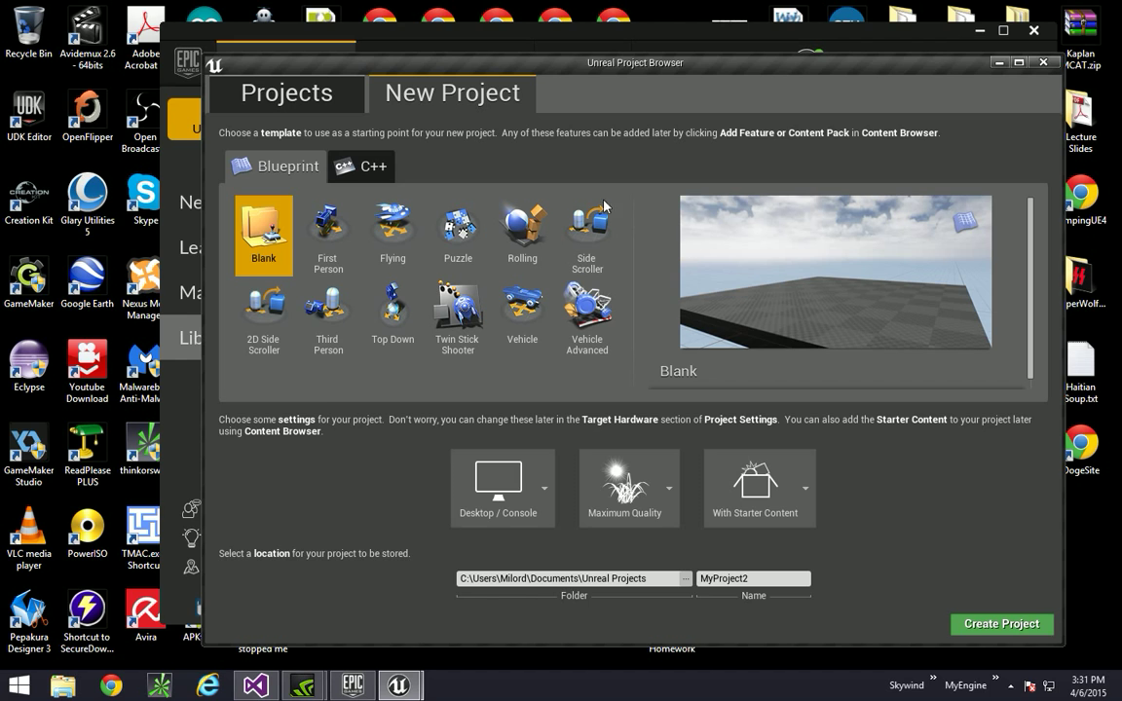
click(327, 311)
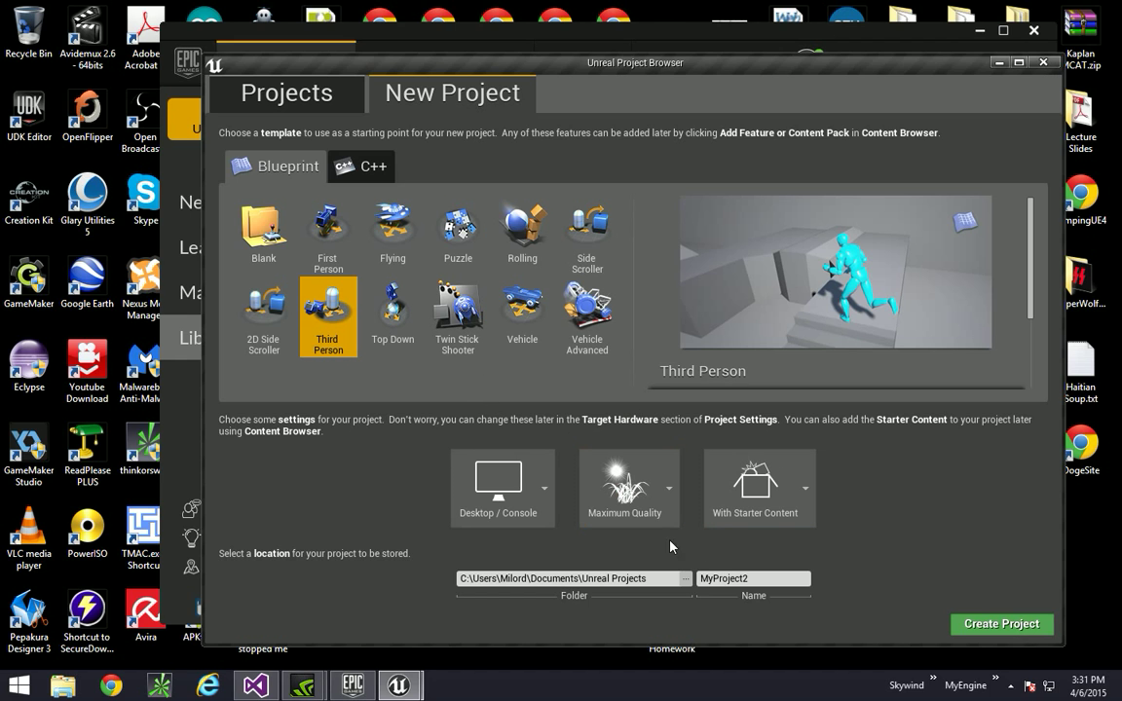
click(723, 578)
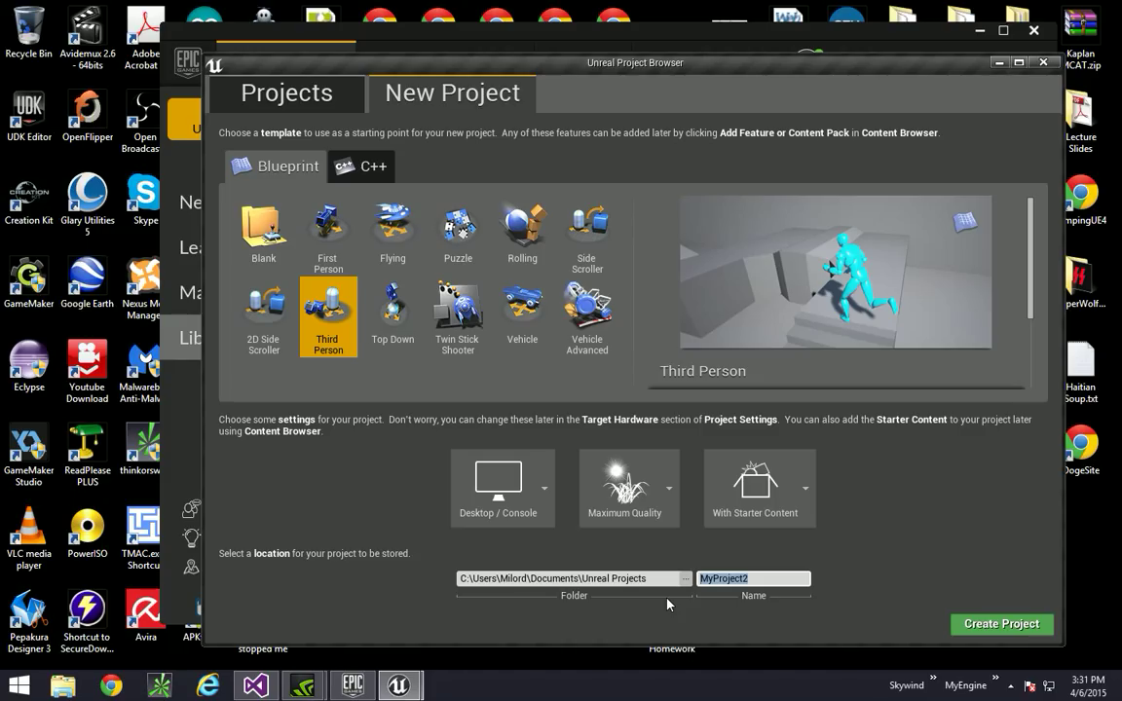
text(Build)
key(BackSpace)
key(BackSpace)
key(BackSpace)
key(BackSpace)
key(BackSpace)
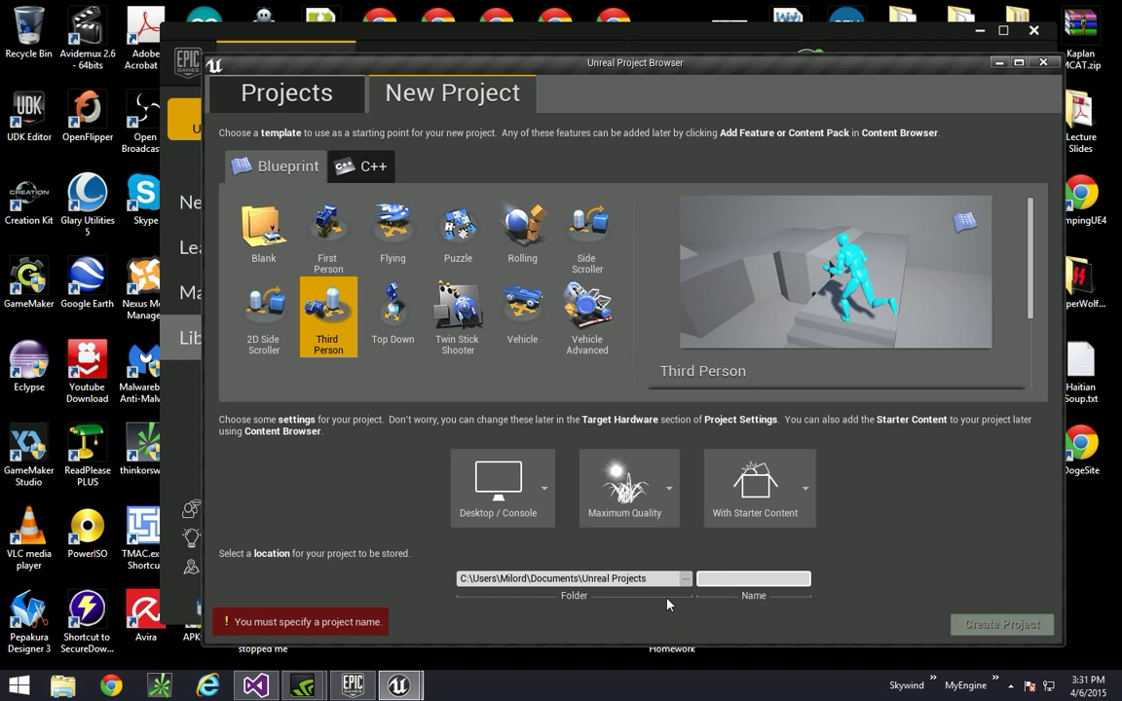
text(ProcBuild)
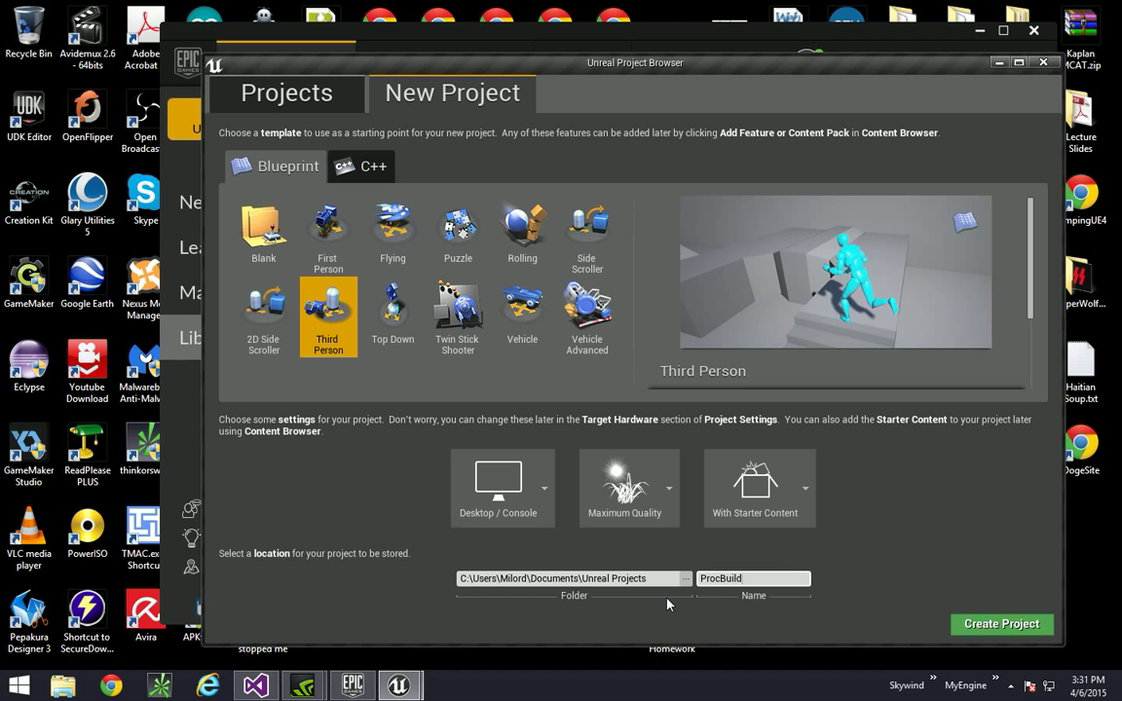
click(999, 622)
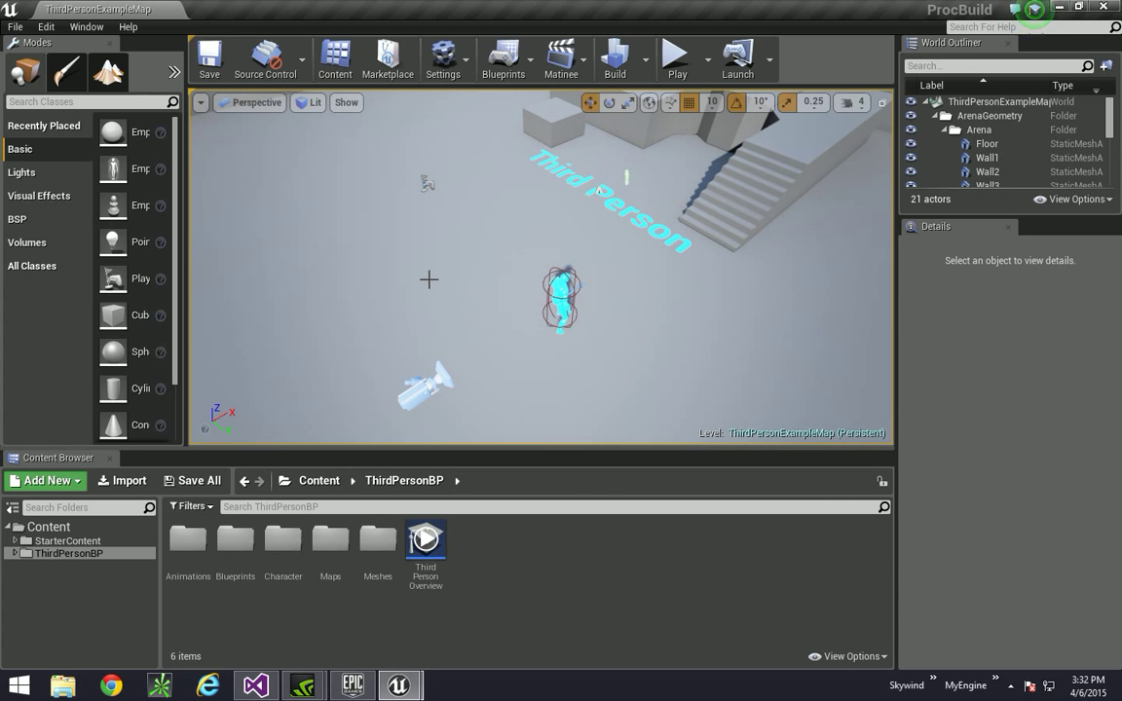
Dock the Content Browser beneath the Modes panel with a wider layout and show its assets in List view
drag(58, 458, 44, 533)
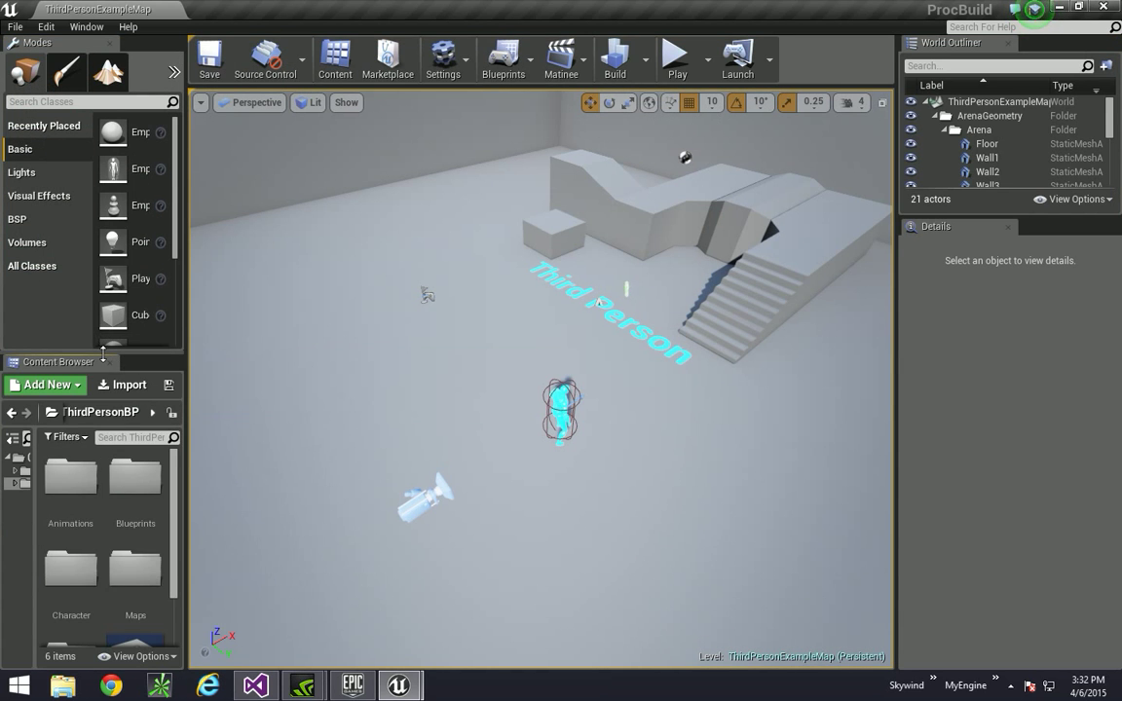
mouse_move(103, 353)
mouse_down()
mouse_move(103, 365)
mouse_move(103, 340)
mouse_up()
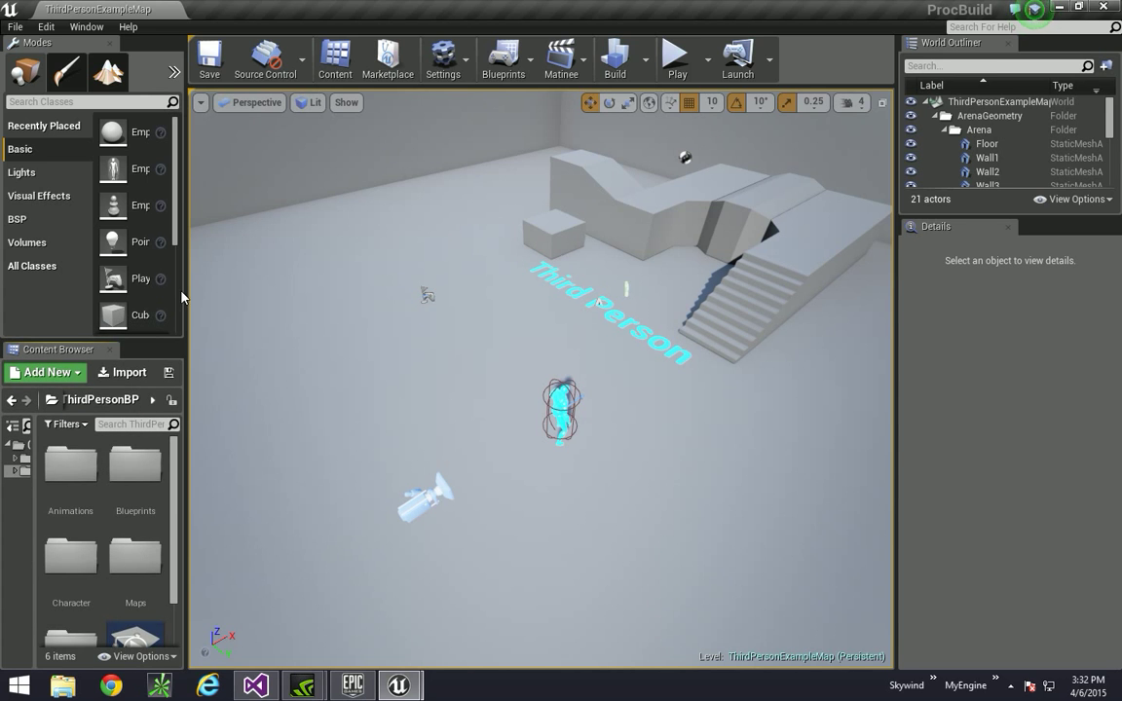
drag(185, 295, 269, 294)
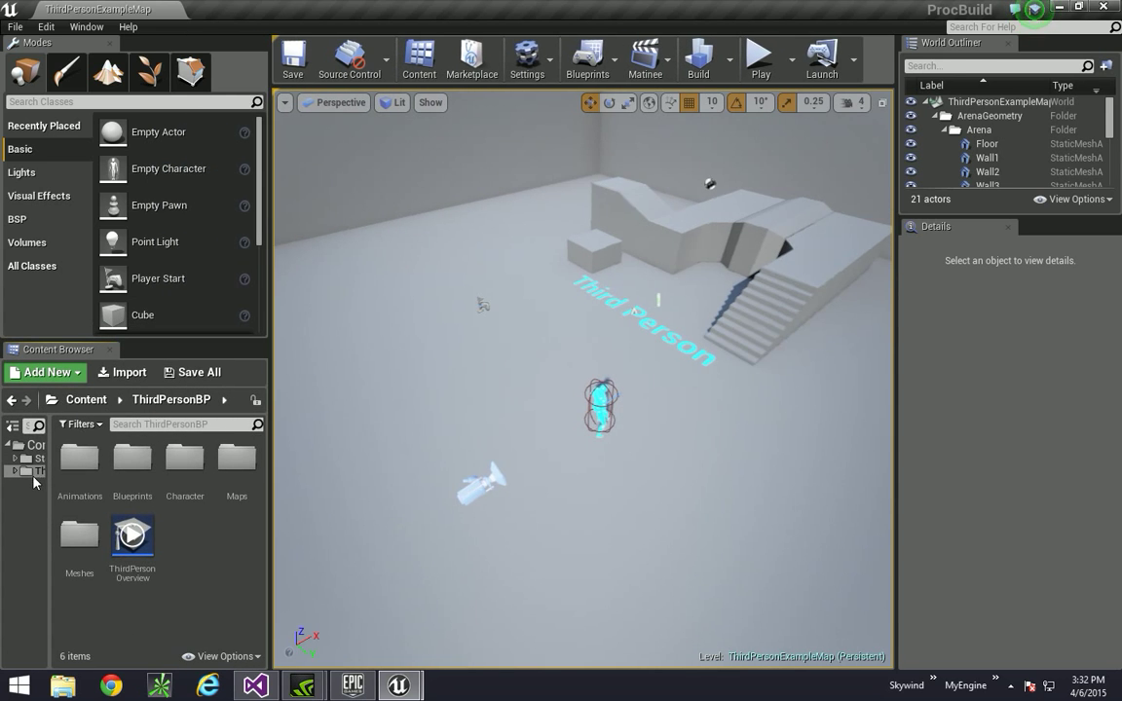
drag(50, 438, 120, 438)
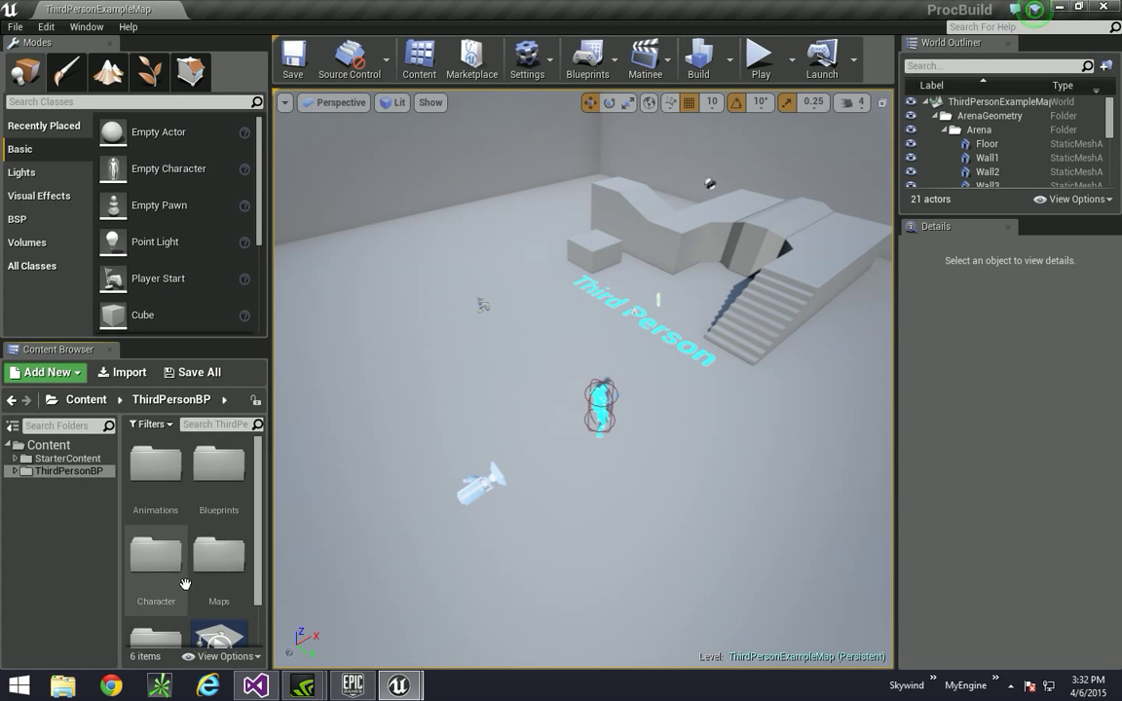
click(222, 657)
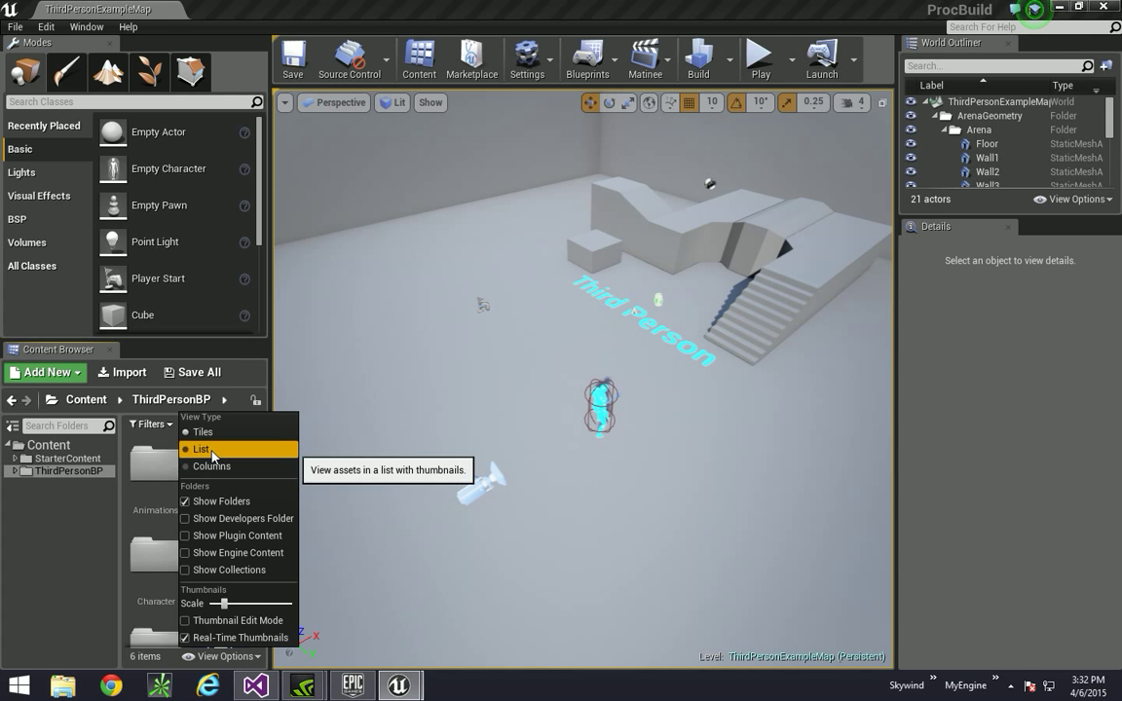
click(213, 453)
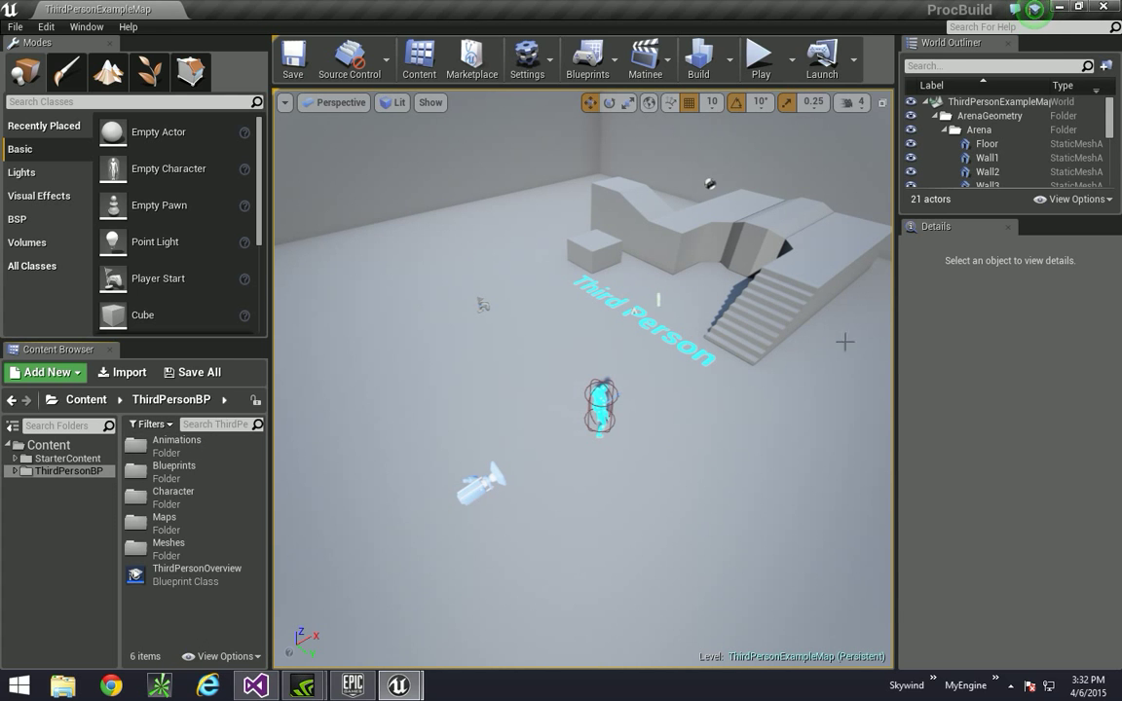
Play the level, run and jump the character around the arena to test the default movement, and end the session
drag(845, 341, 844, 400)
click(761, 61)
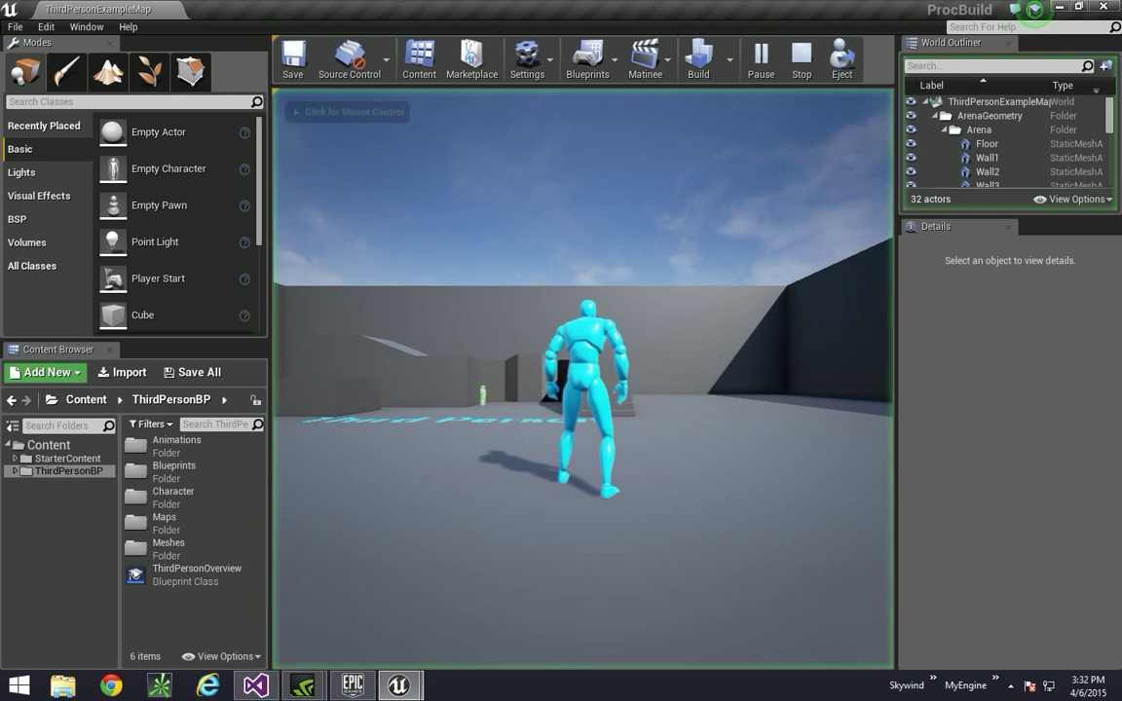
click(583, 378)
key(w)
key(space)
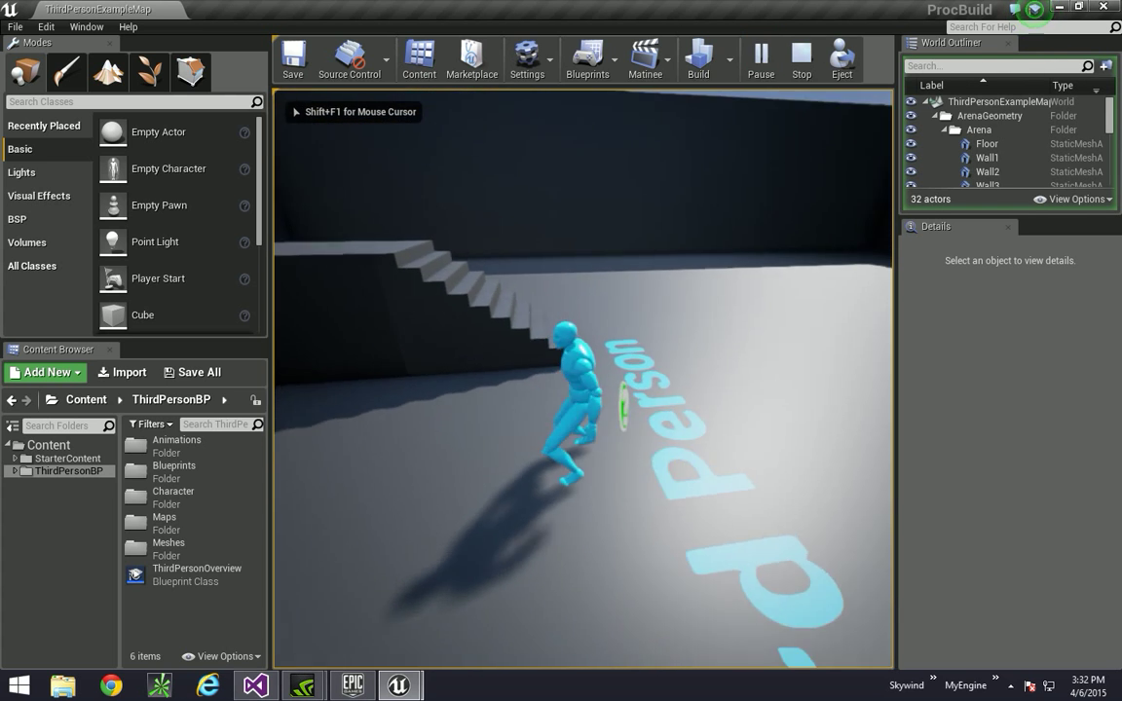
key(w)
key(space)
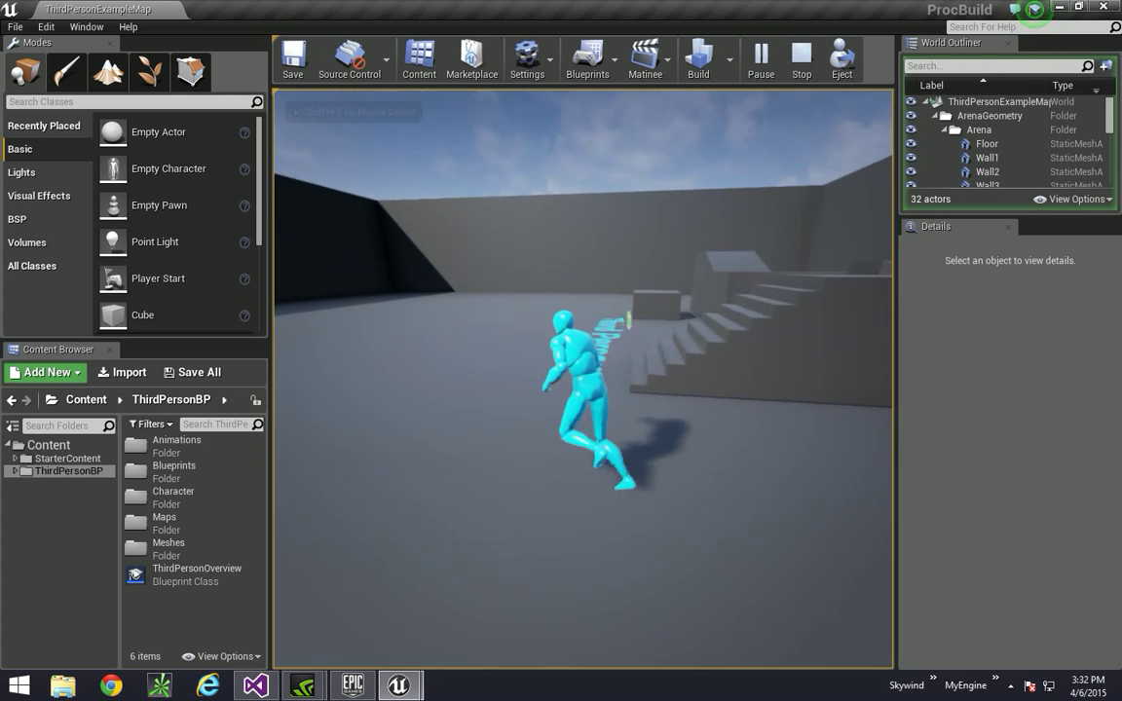
key(w)
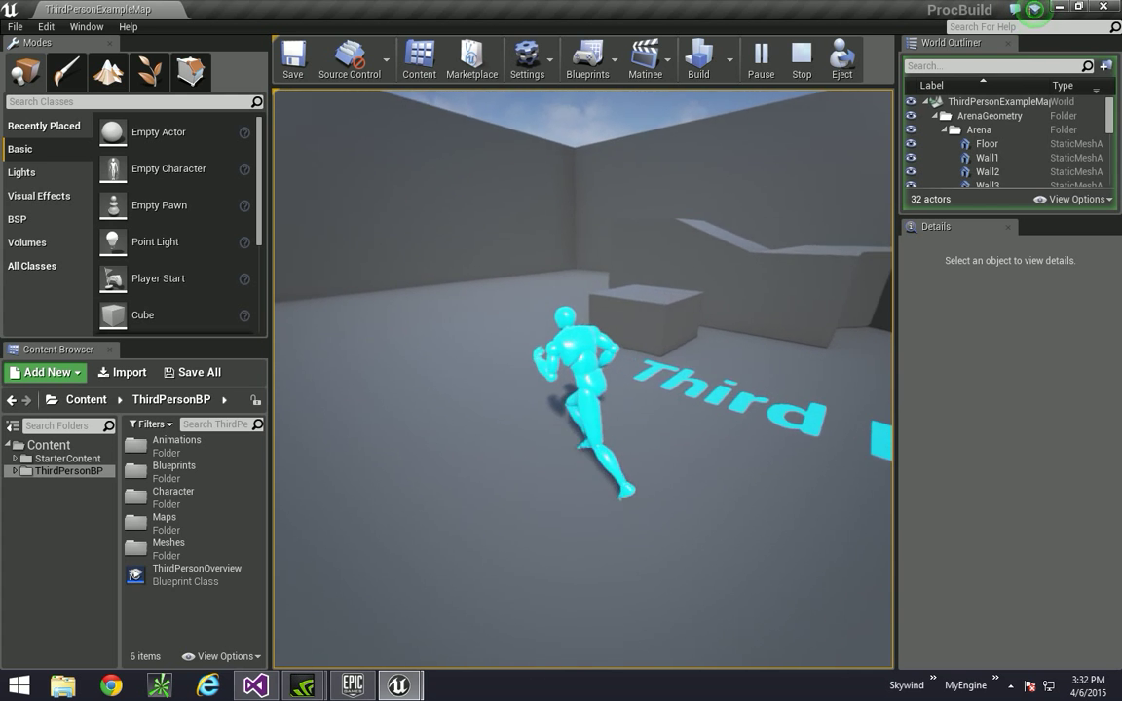
key(w)
key(space)
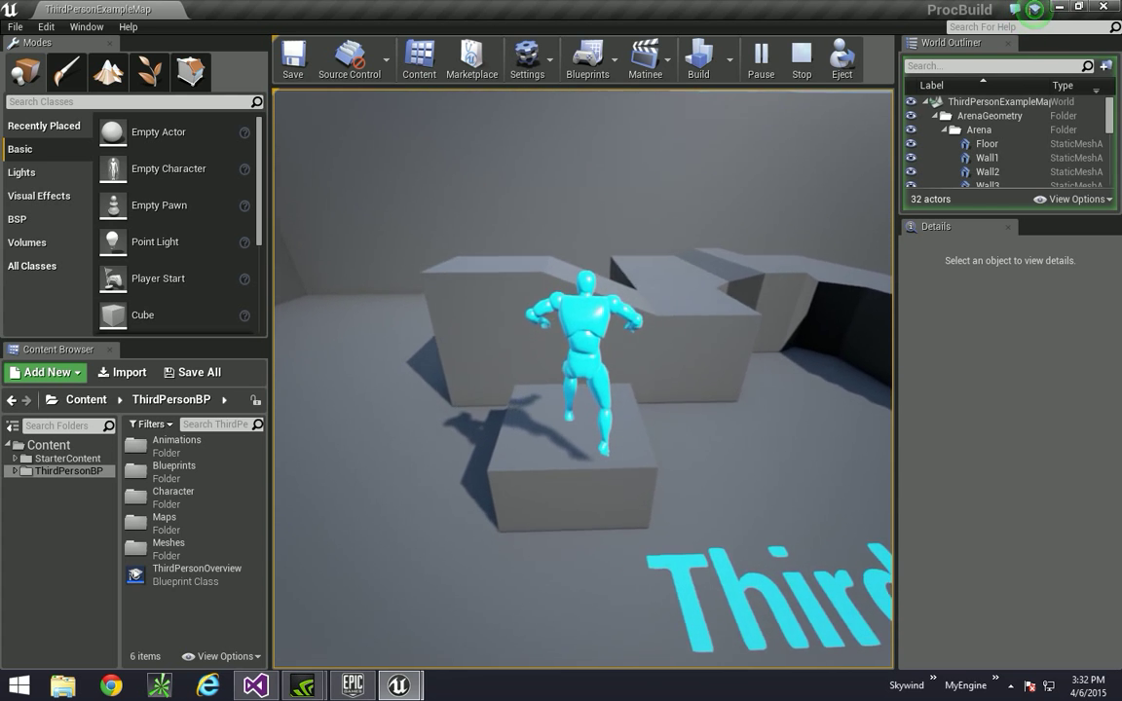
key(w)
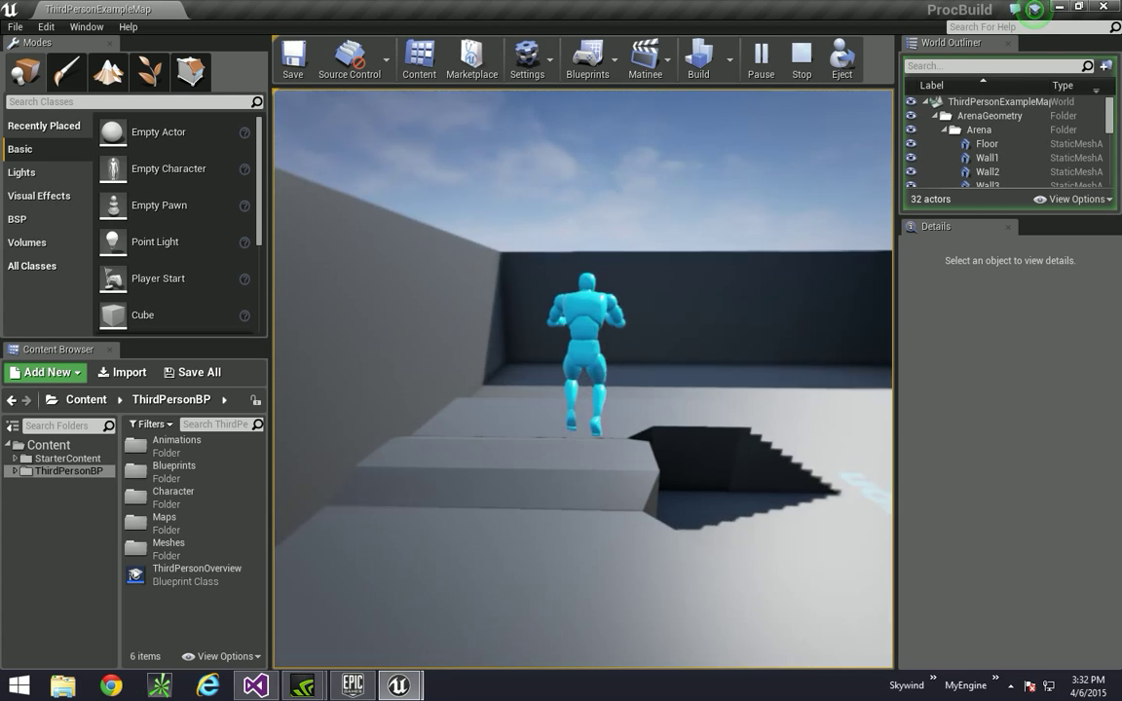
key(w)
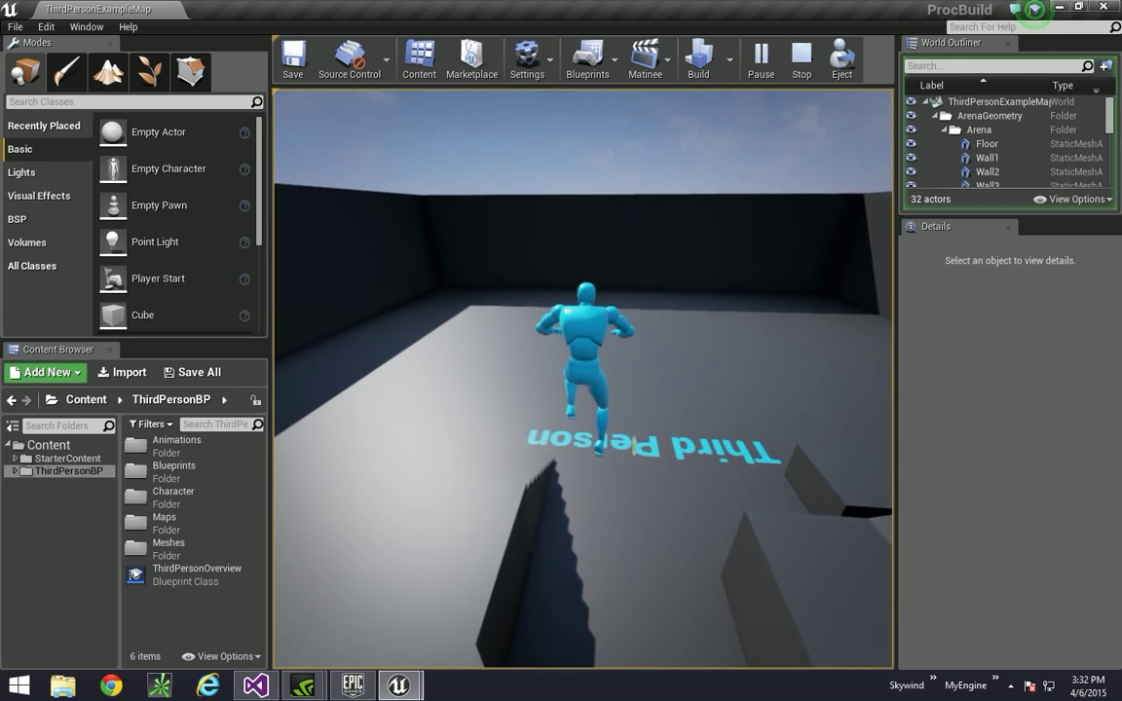
key(d)
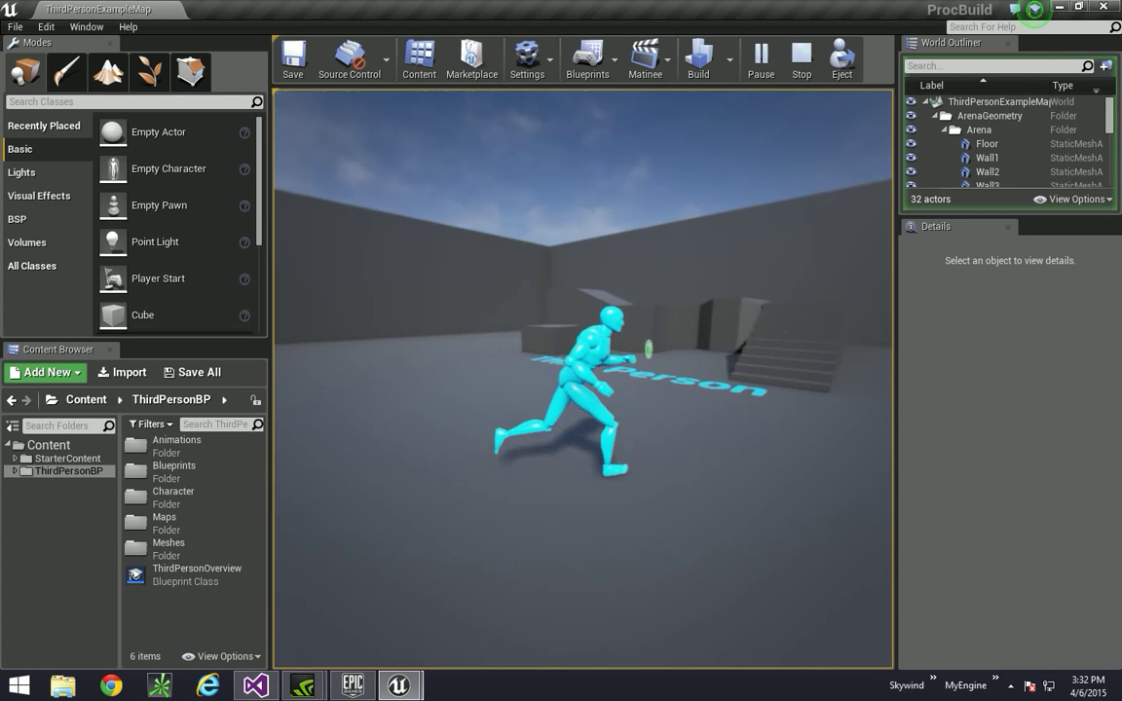
key(w)
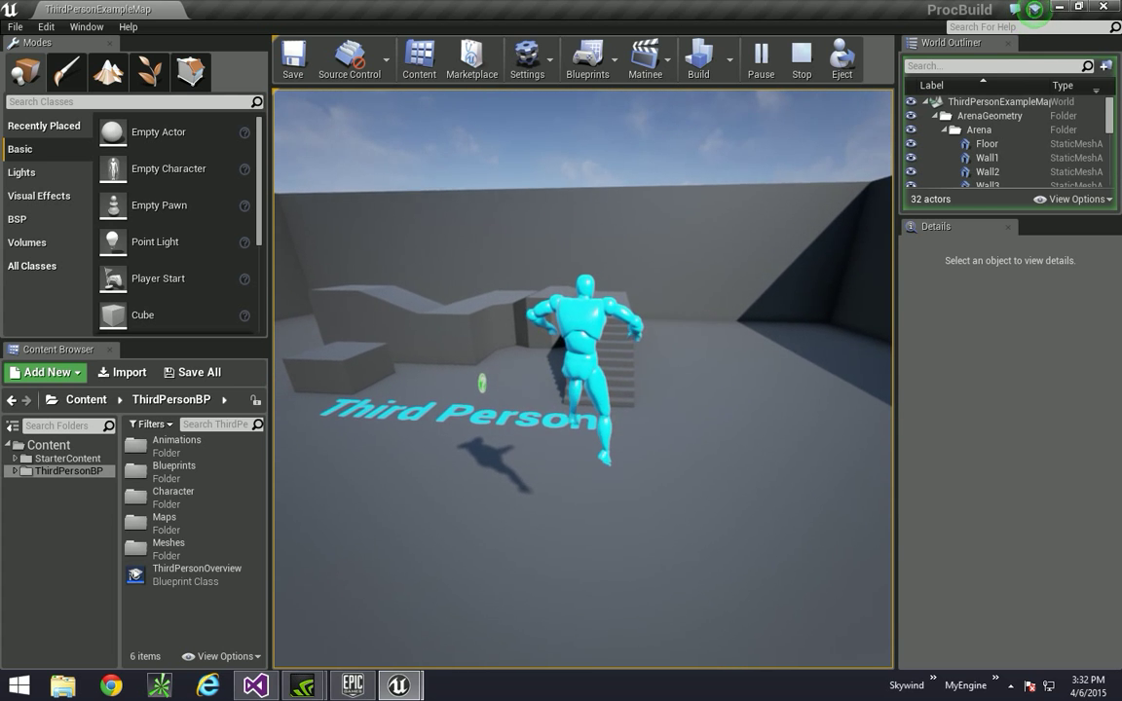
key(Escape)
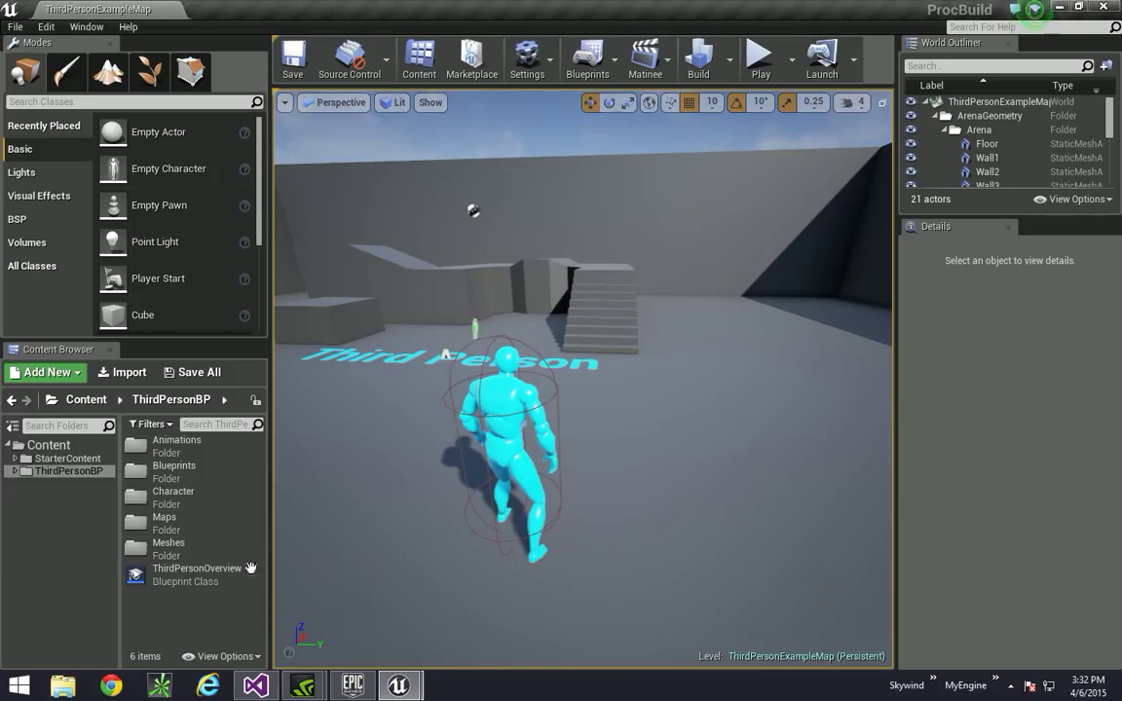
Open the level's ThirdPersonCharacter blueprint for editing and examine the input groups in its Event Graph
click(464, 385)
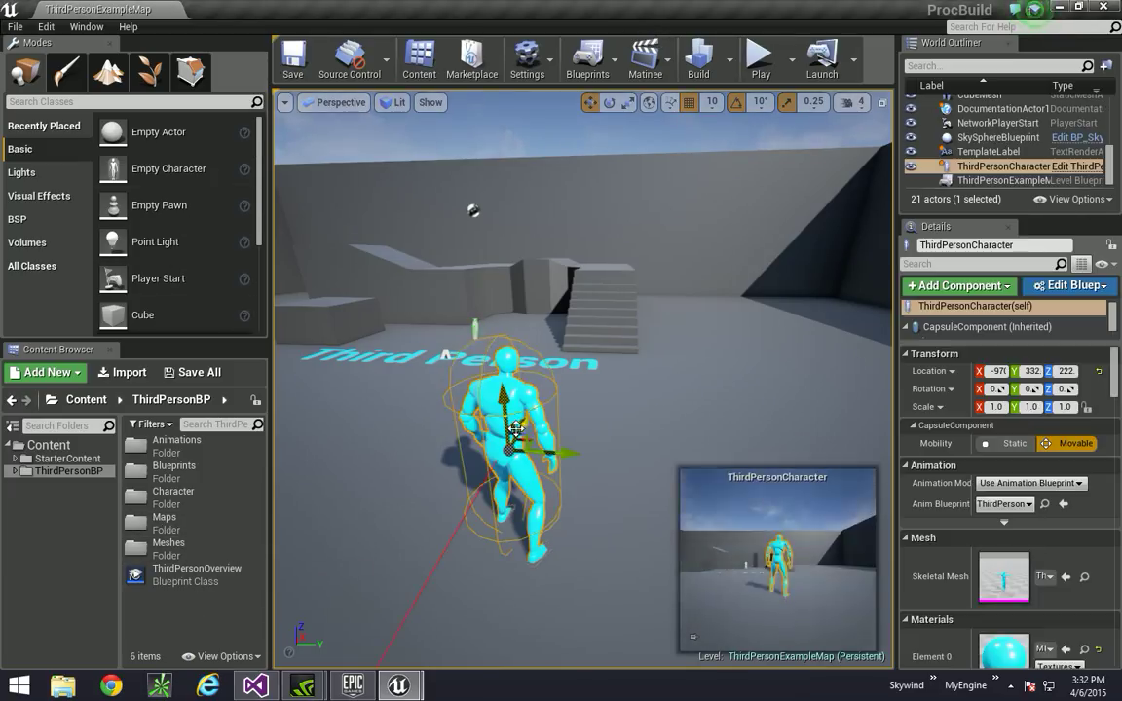
click(1069, 167)
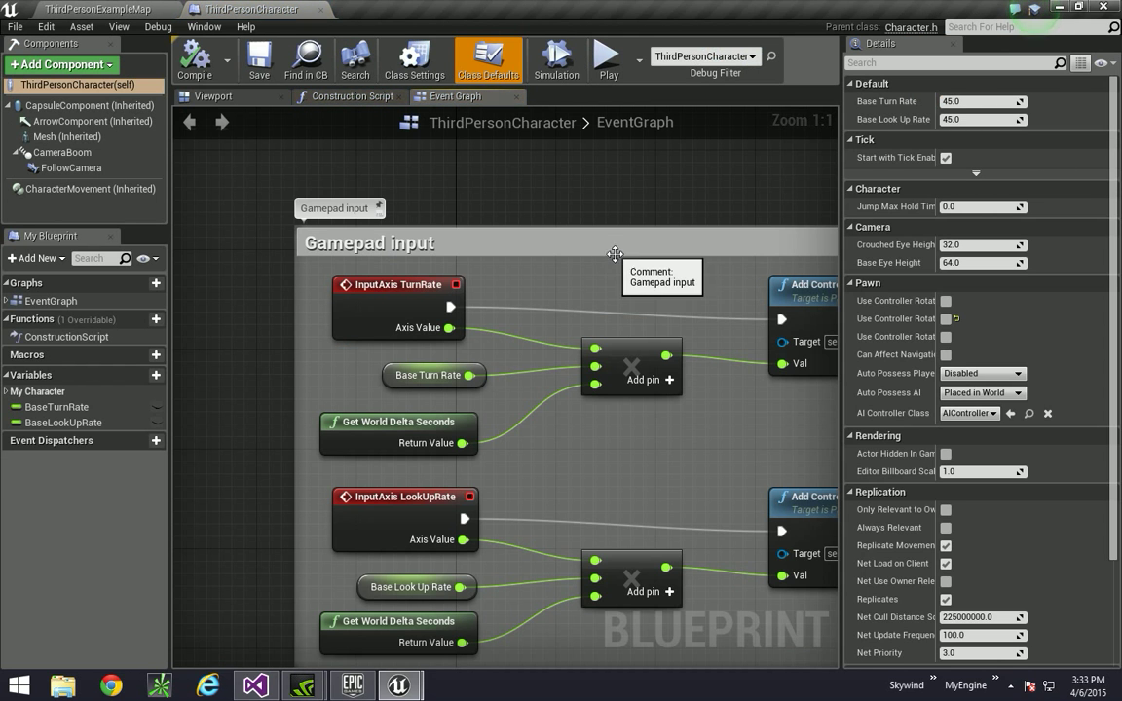
right_drag(611, 250, 436, 192)
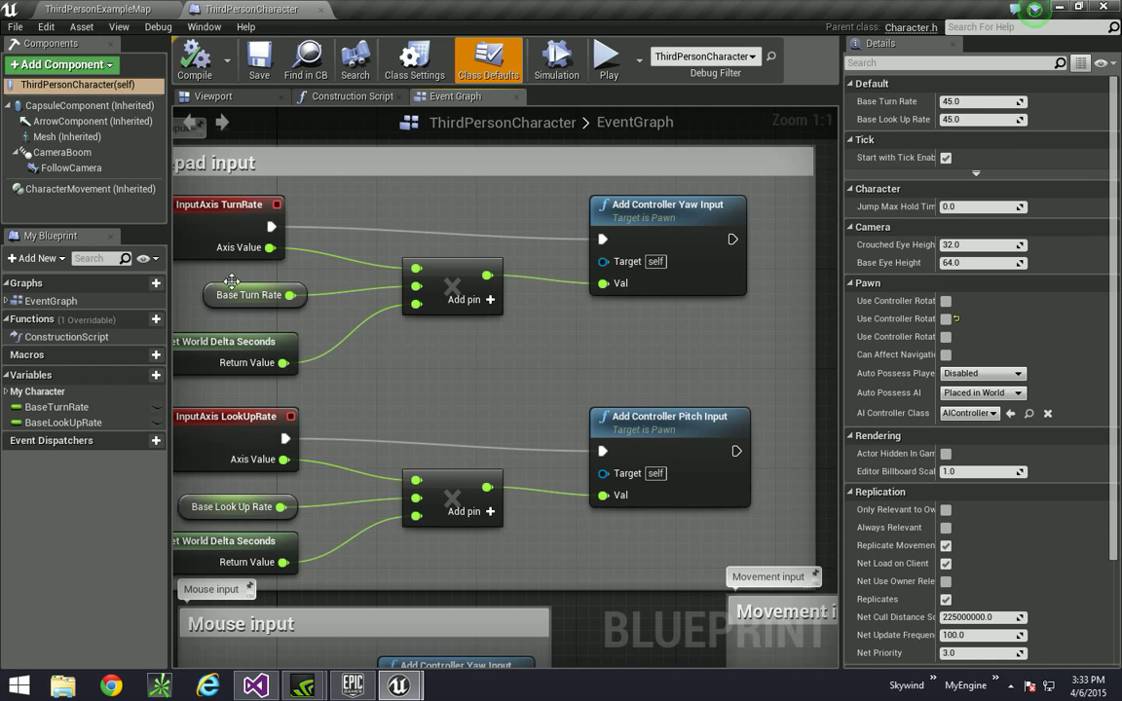
scroll(452, 387, down, 1)
scroll(452, 386, down, 5)
scroll(498, 283, up, 2)
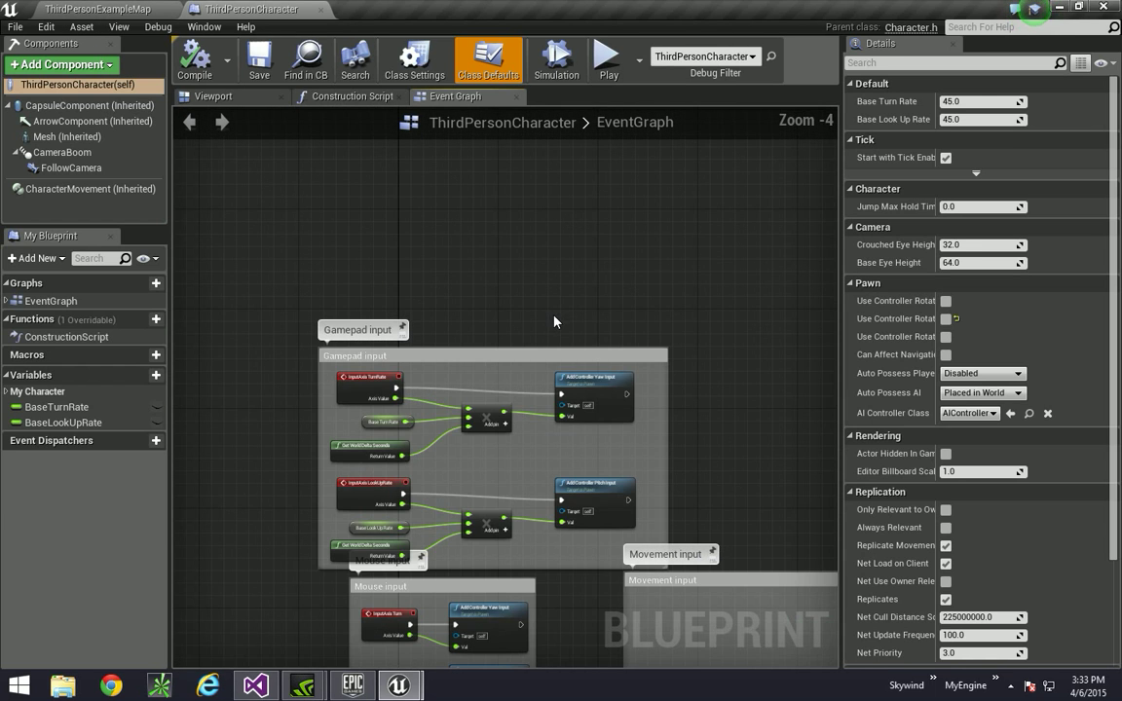
right_drag(498, 282, 387, 100)
right_drag(643, 270, 640, 286)
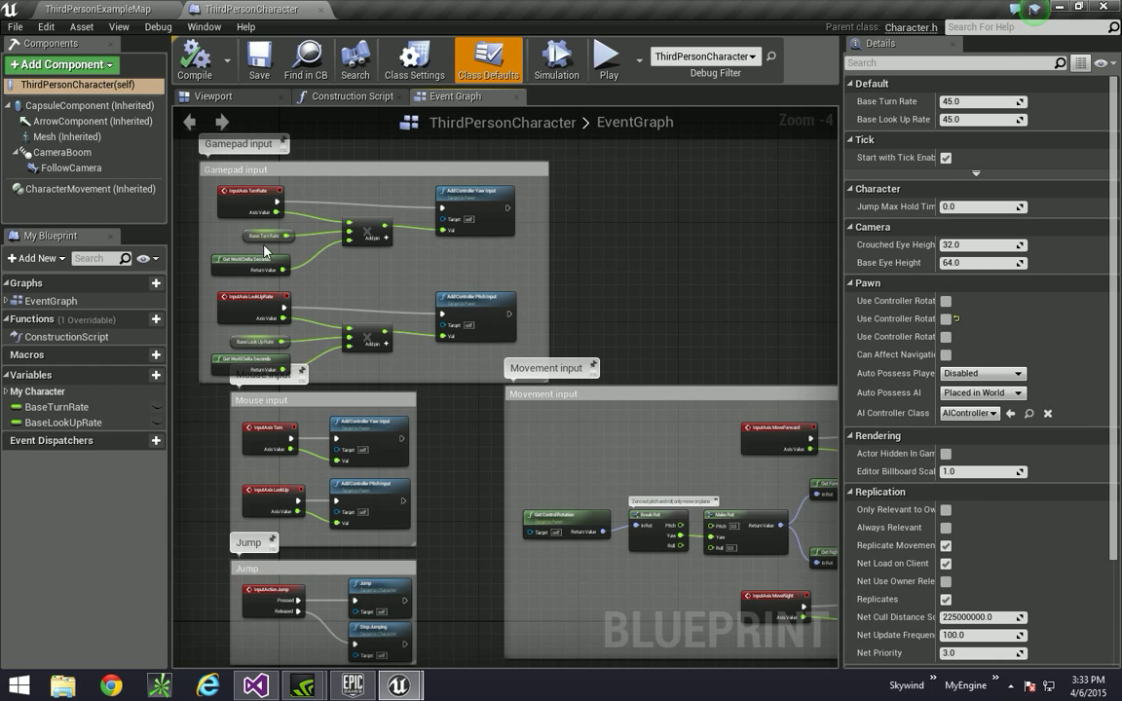
Set the CharacterMovement component's Gravity Scale to 1.7 and compile the ThirdPersonCharacter blueprint
click(249, 101)
right_drag(616, 325, 617, 403)
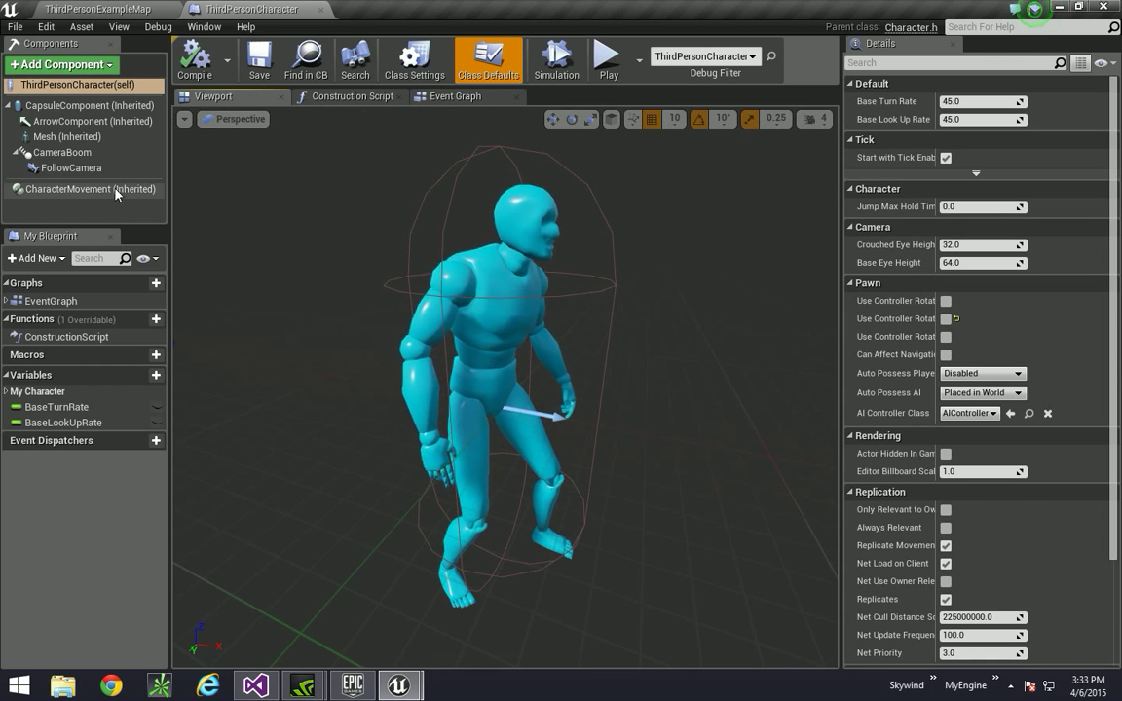
click(117, 190)
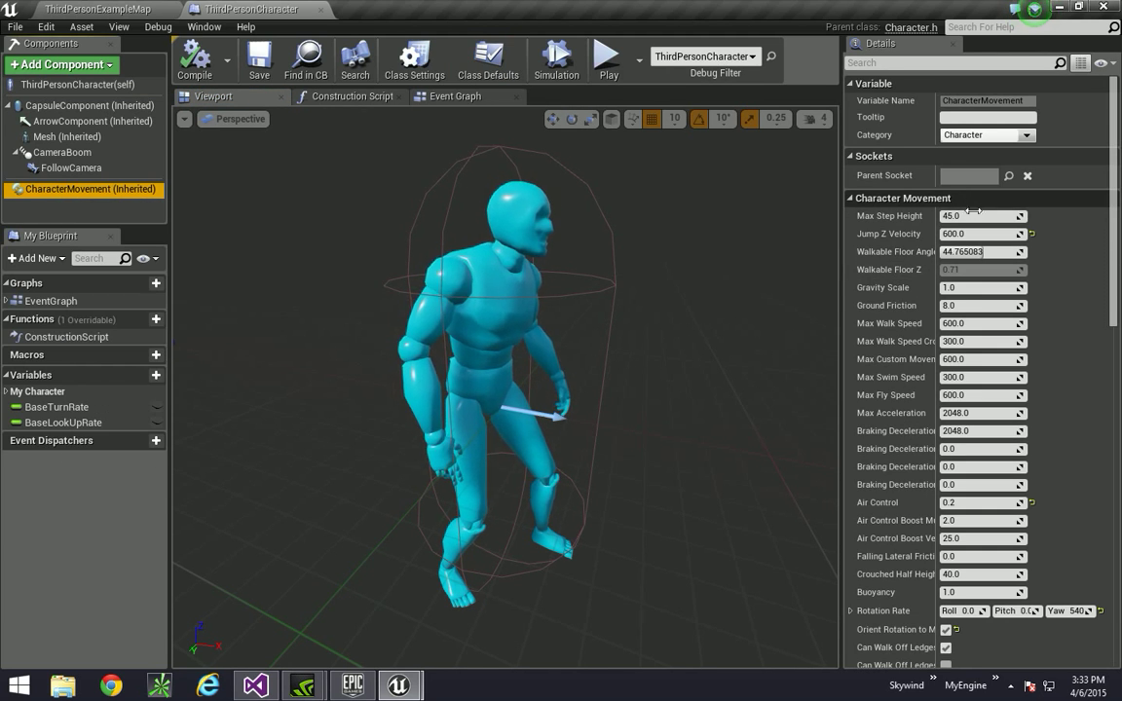
click(974, 288)
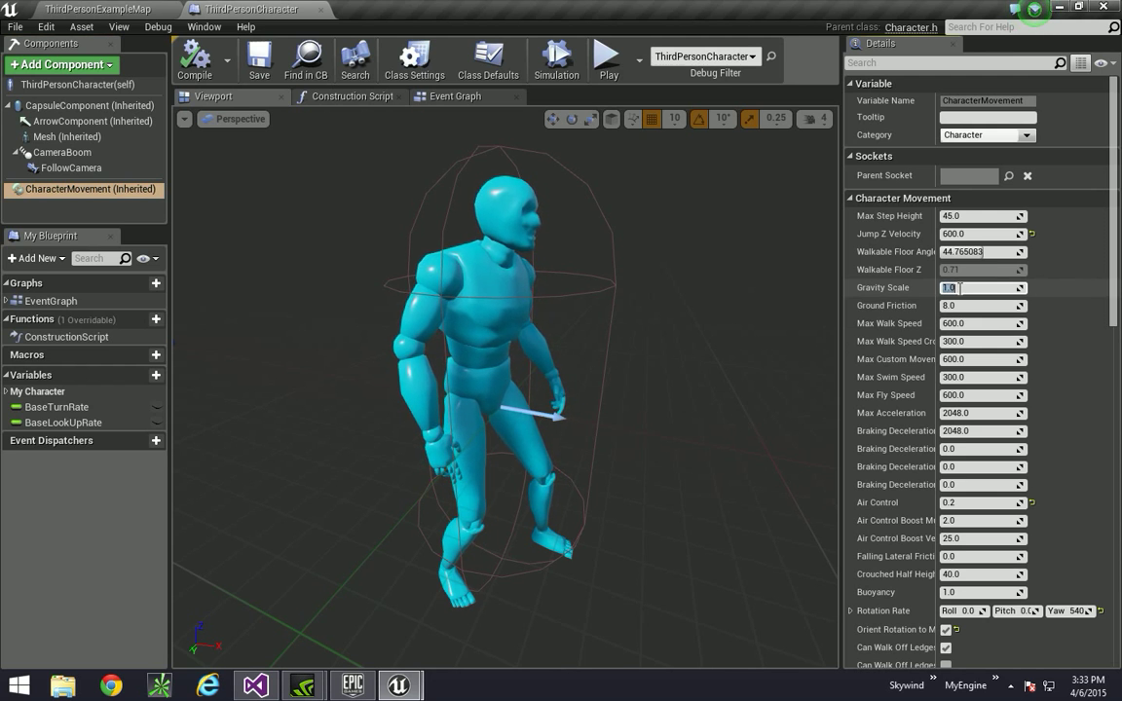
text(1.7)
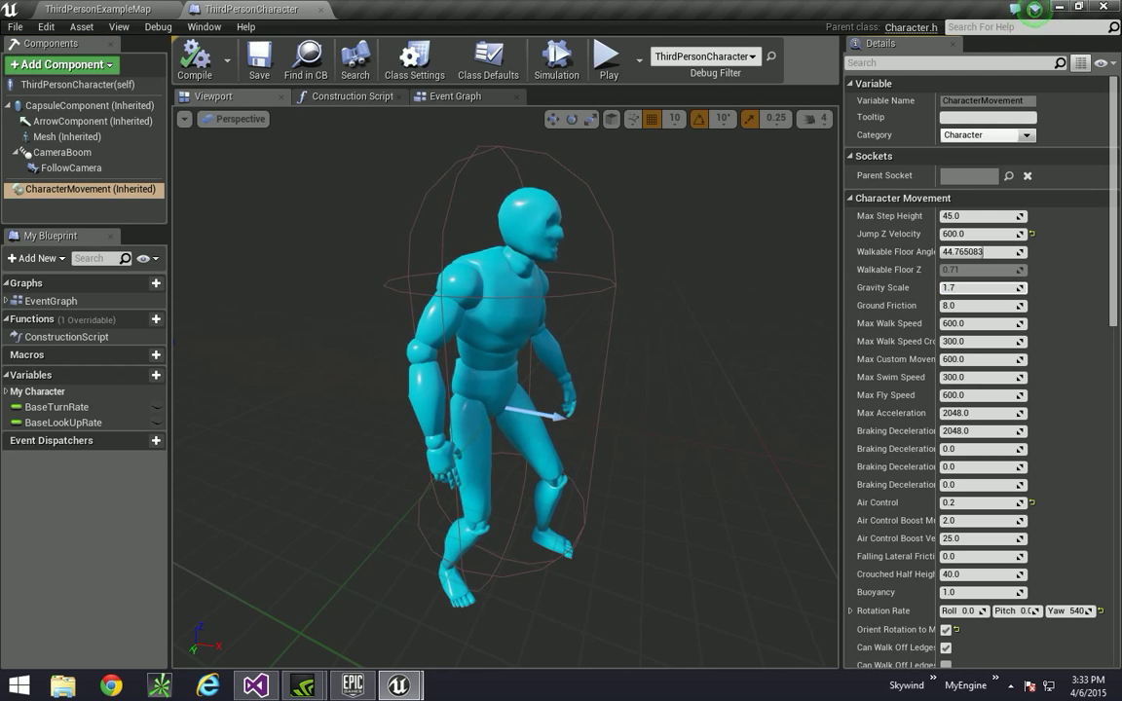
key(Return)
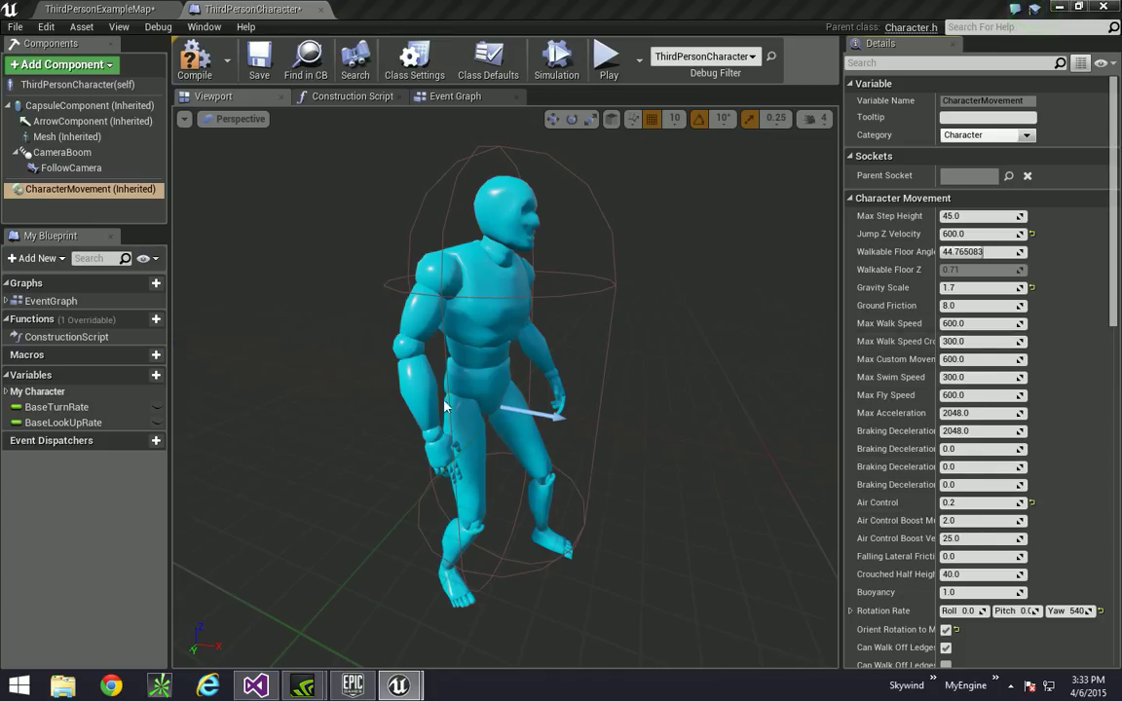
click(195, 61)
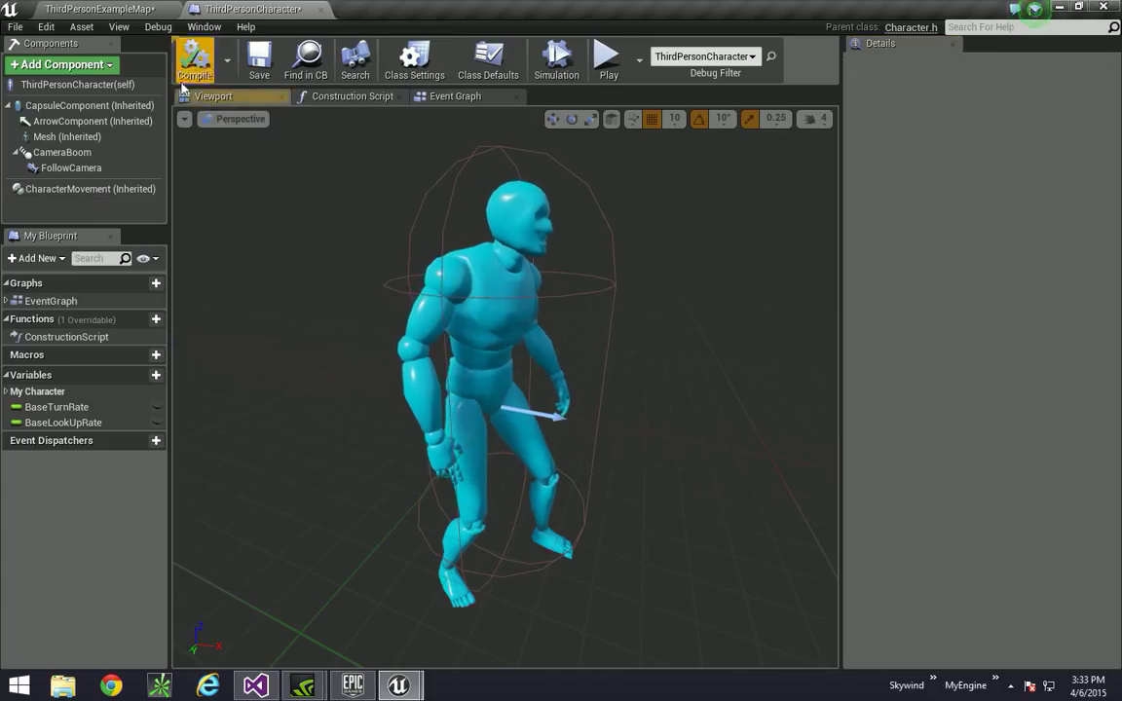
Play the level, run and jump the character up the stairs to test the new gravity, and end the session
click(119, 12)
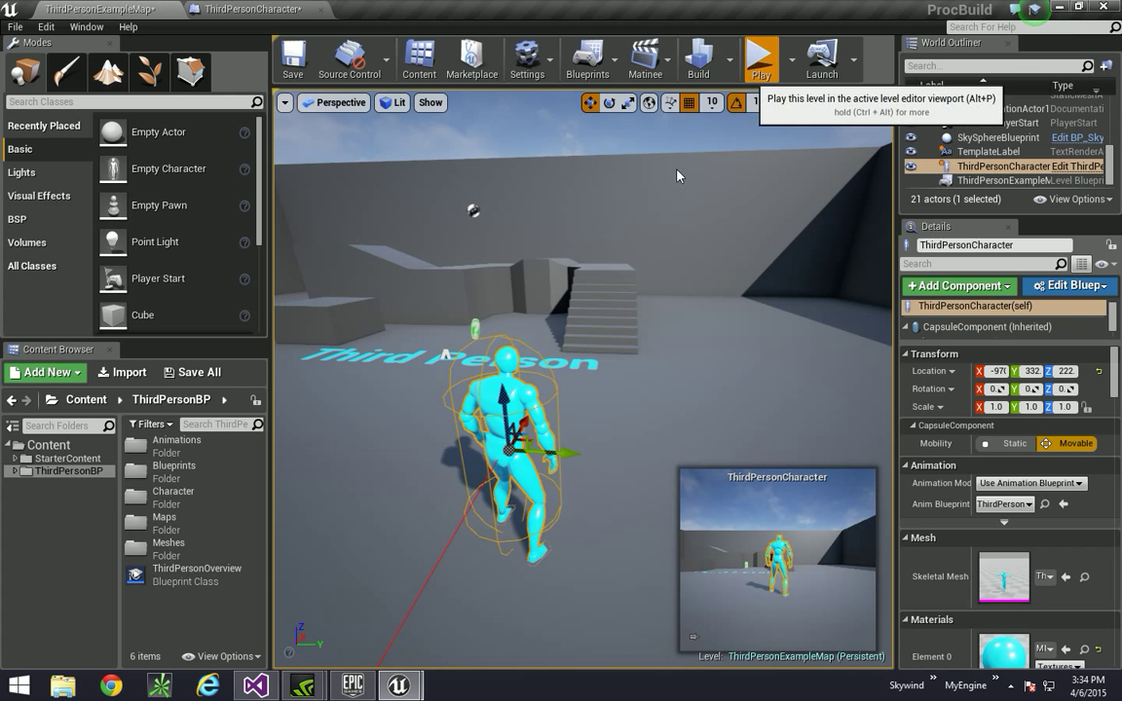
click(760, 53)
key(space)
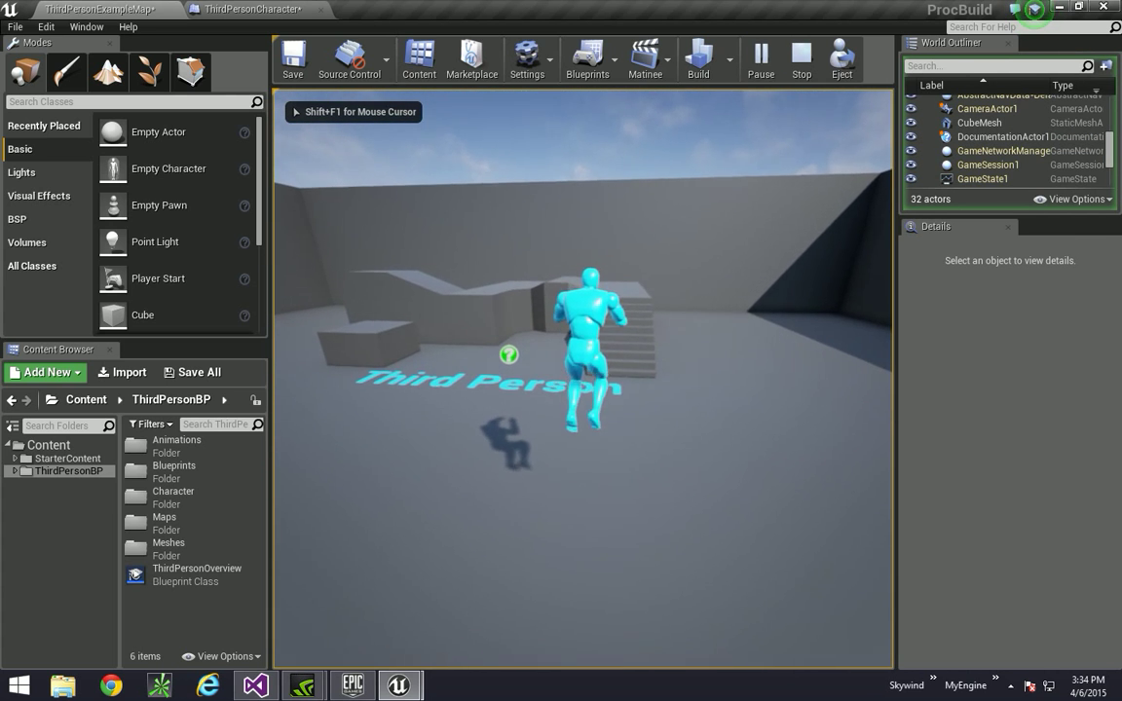
key(w)
key(space)
key(w)
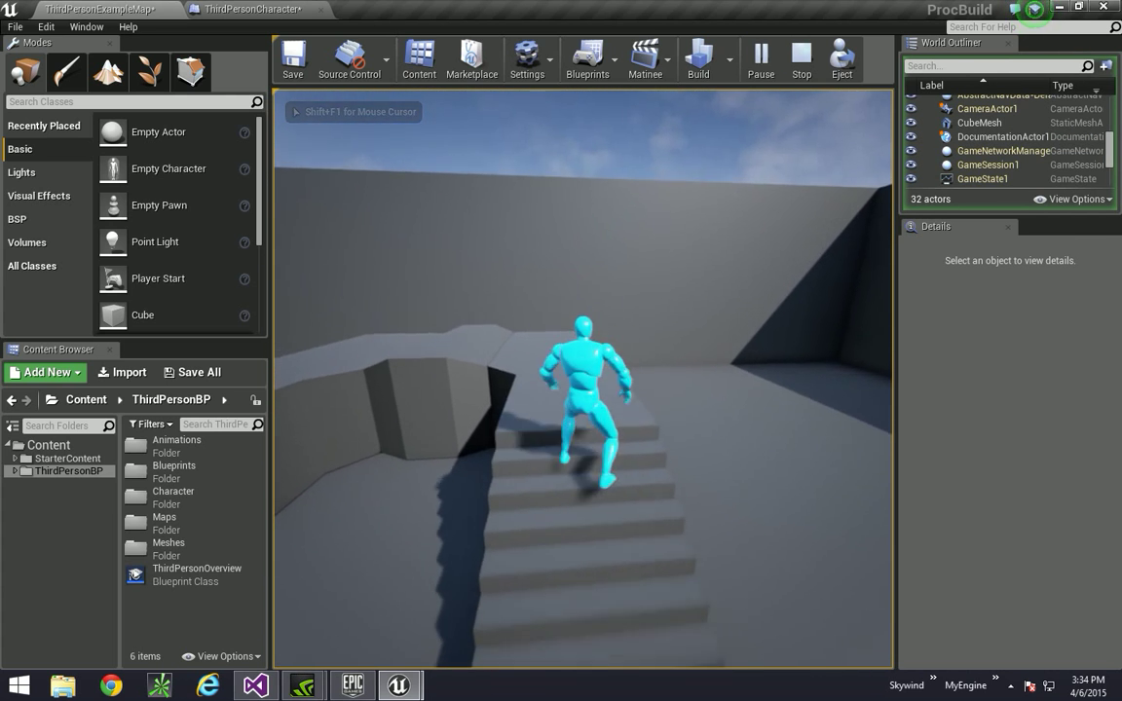
key(space)
key(Escape)
right_drag(582, 380, 582, 433)
click(255, 11)
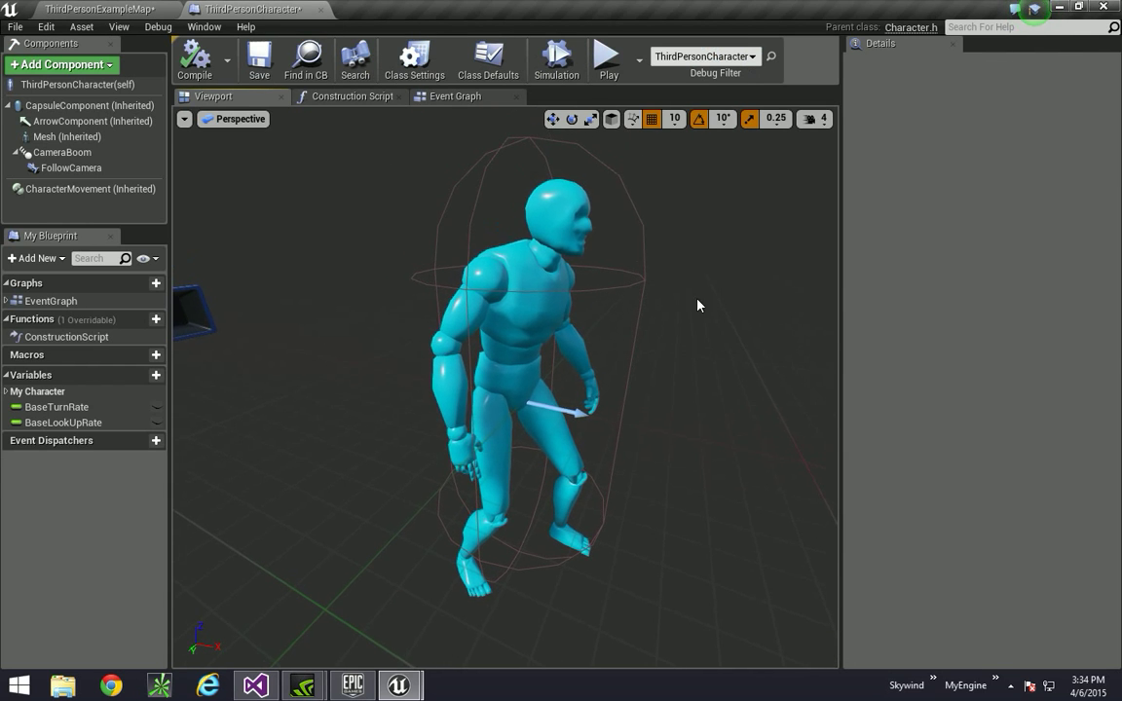
Open ThirdPersonSkelMesh from the ThirdPersonBP Character folder and switch to its skeleton for editing
click(127, 11)
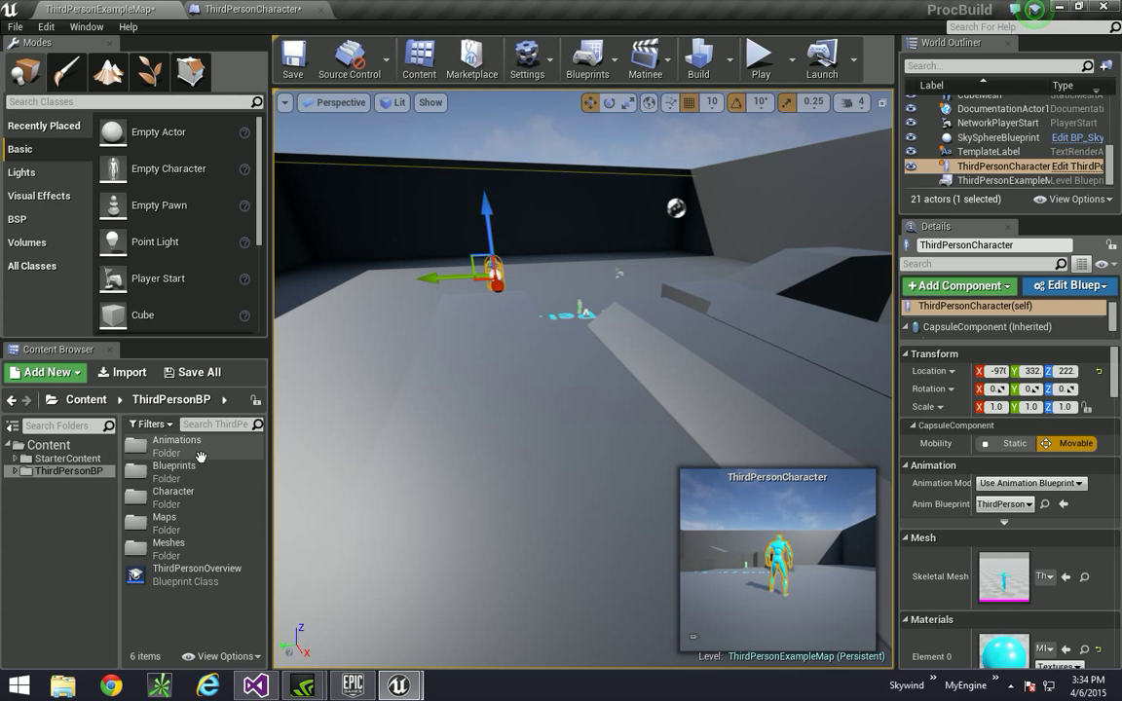
double_click(176, 493)
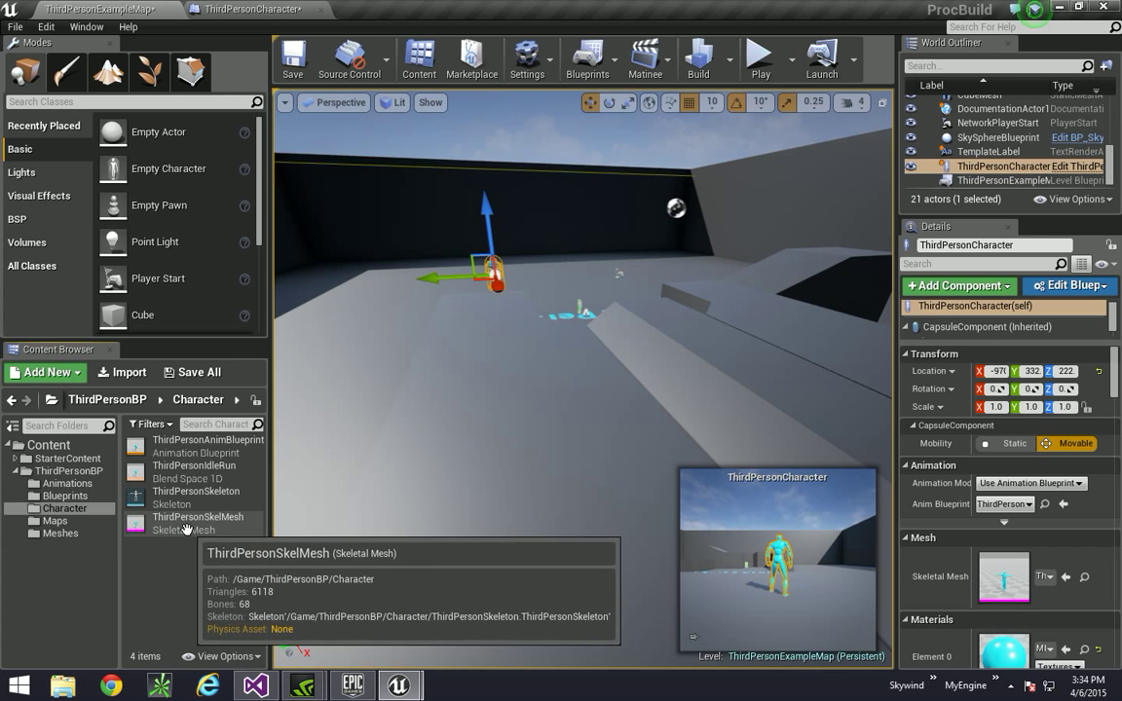
double_click(187, 526)
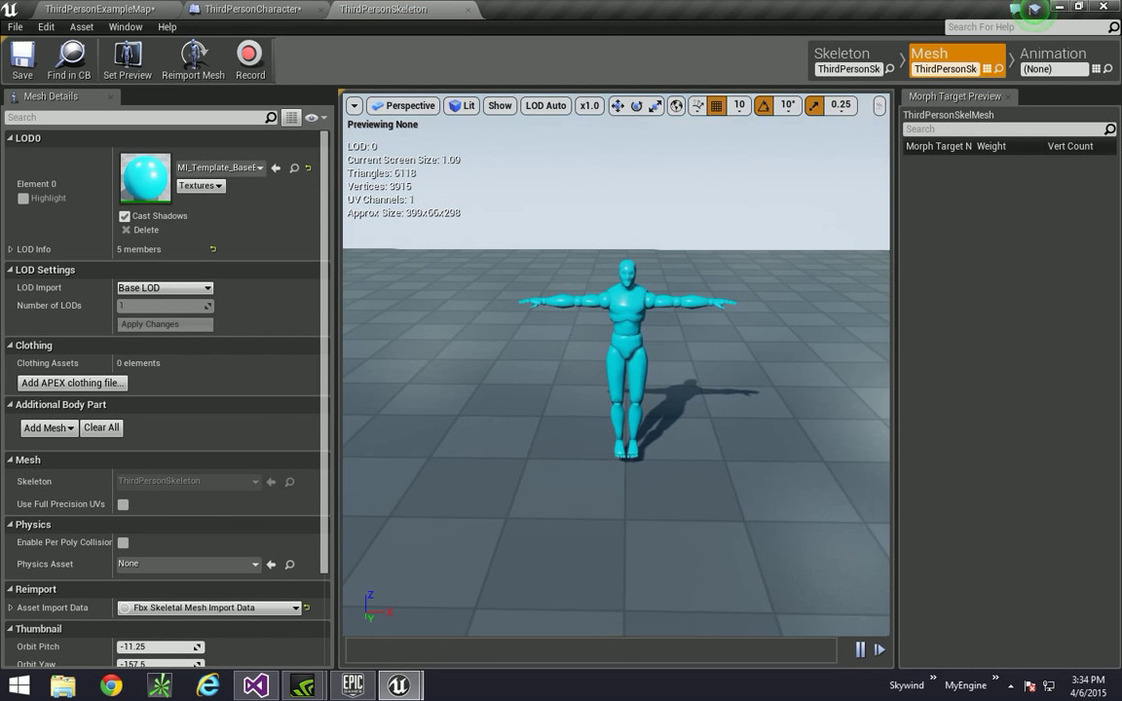
right_drag(616, 364, 635, 353)
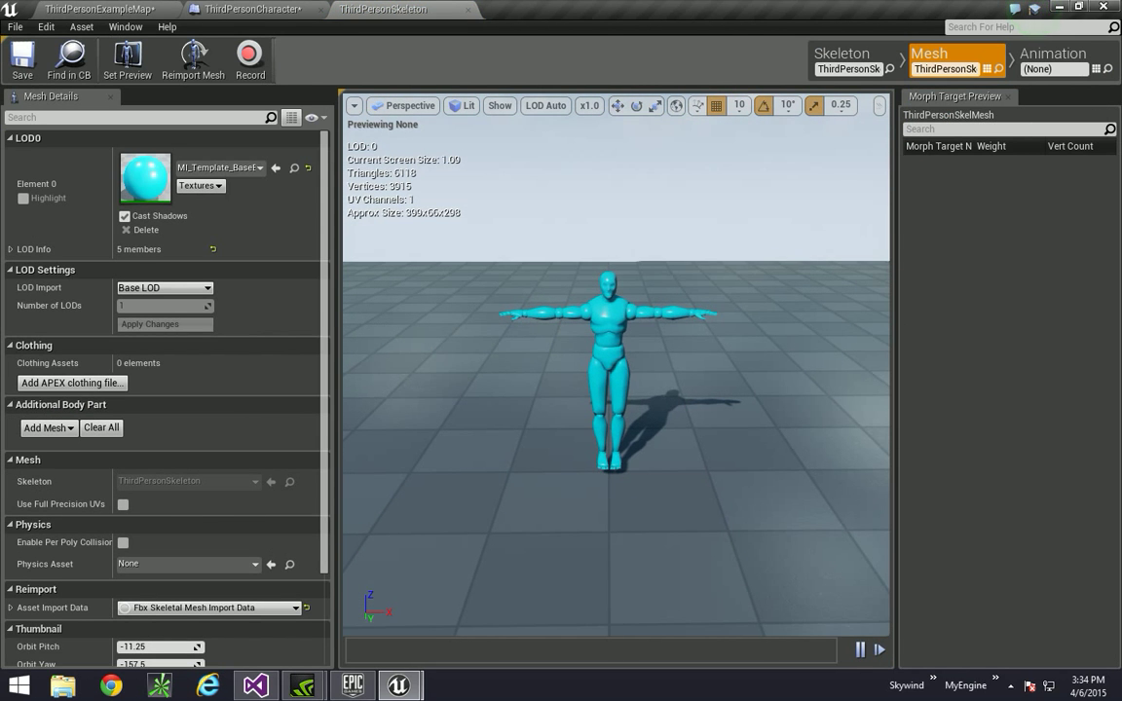
click(853, 70)
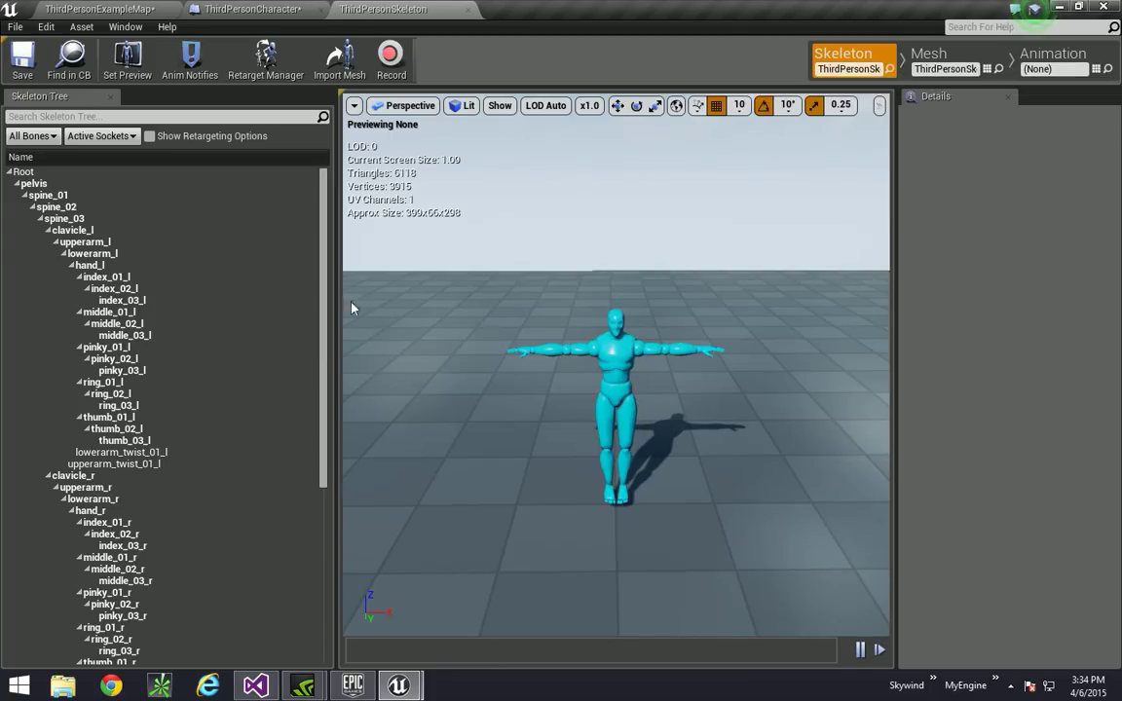
Add a socket named CameraSocket to the head bone in the skeleton tree
scroll(293, 252, down, 8)
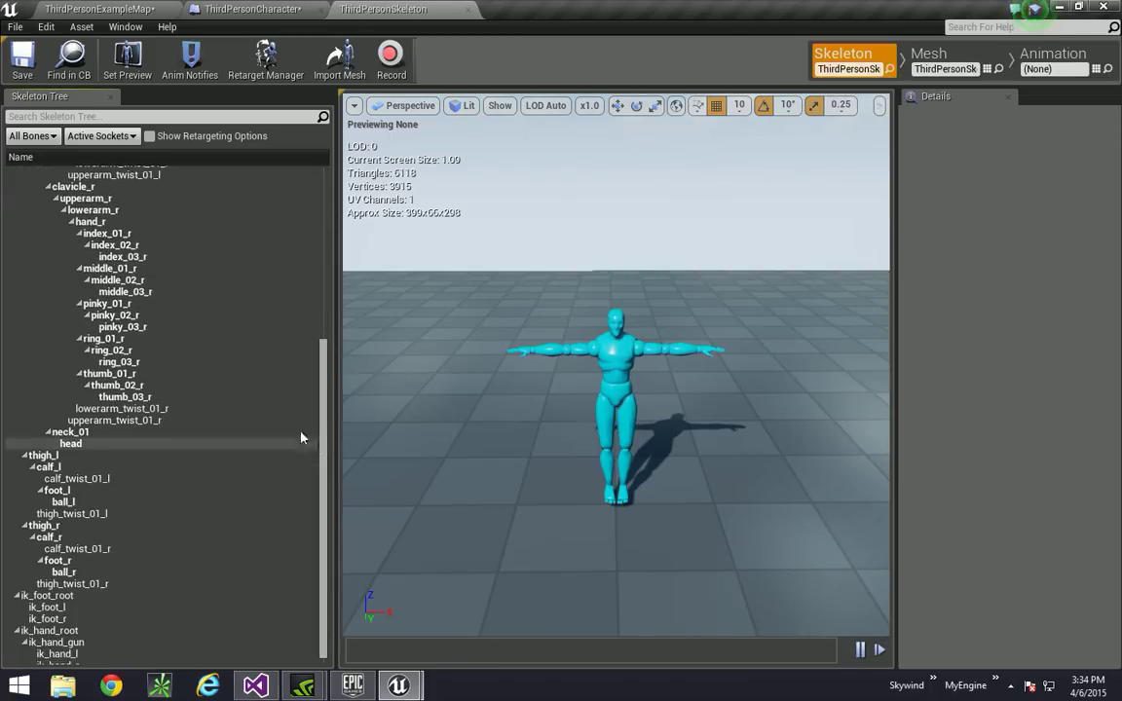
scroll(195, 429, up, 8)
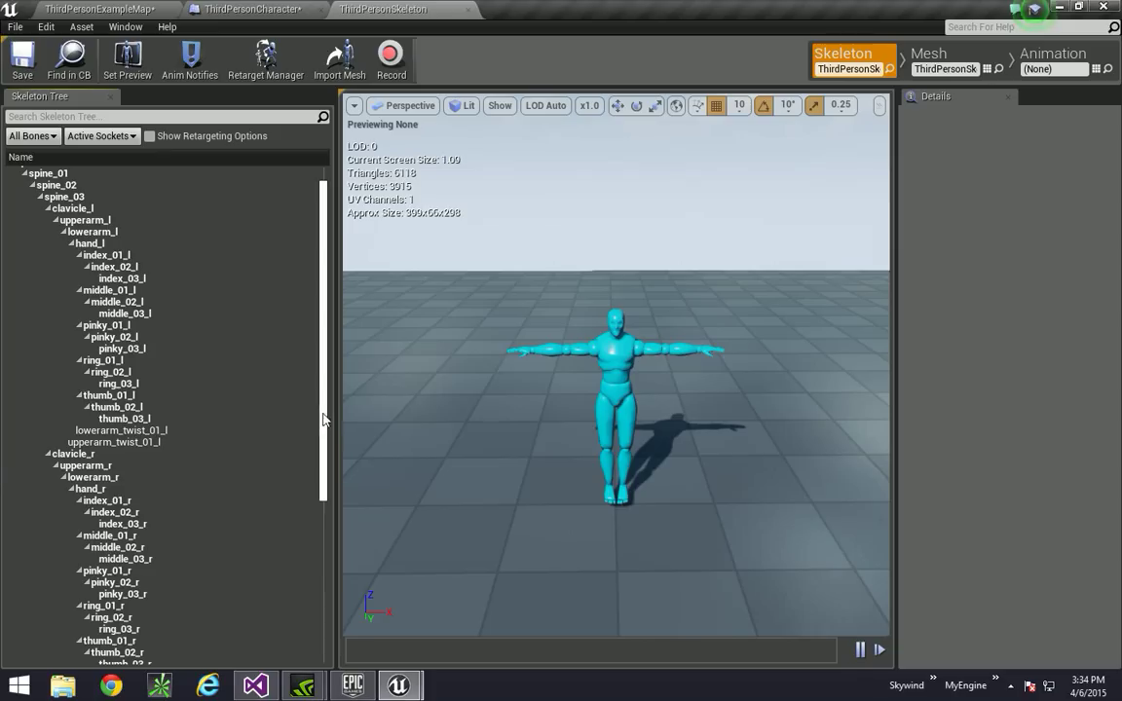
drag(325, 414, 297, 604)
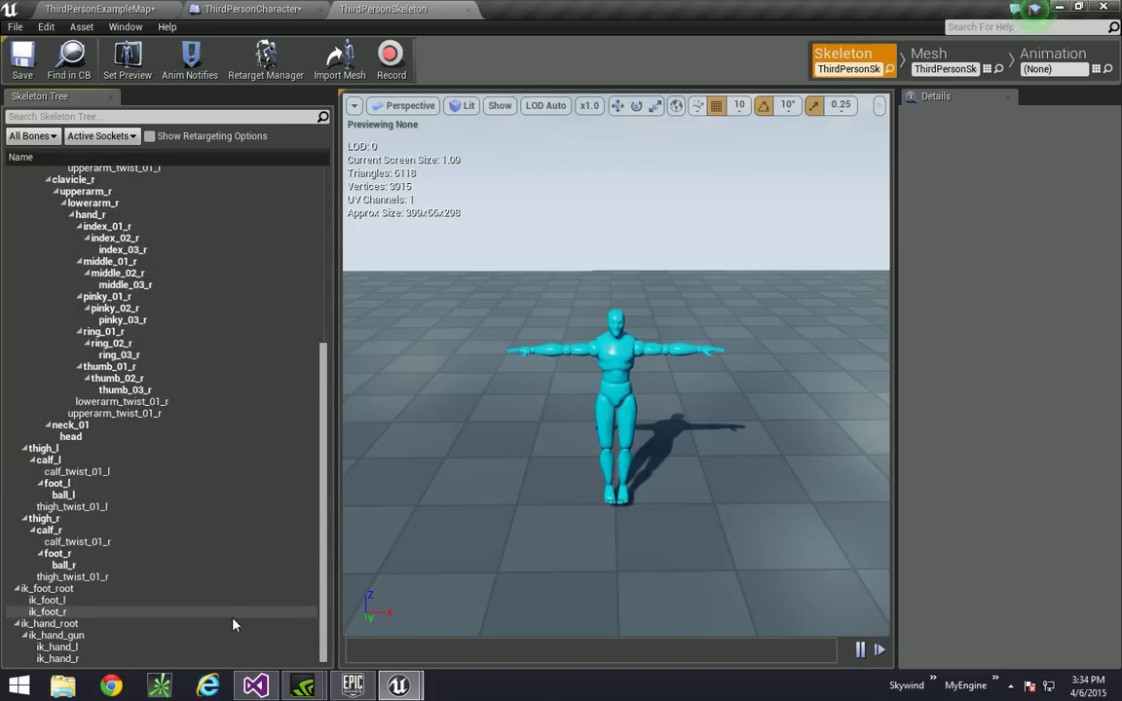
click(70, 437)
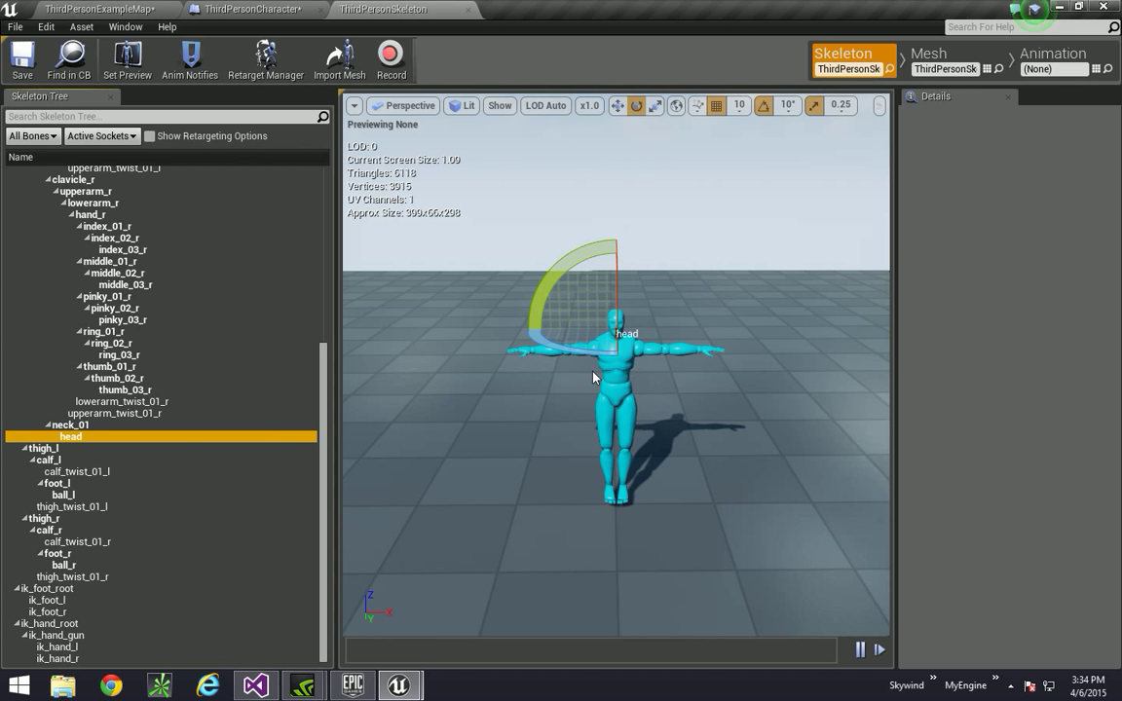
right_drag(616, 389, 652, 404)
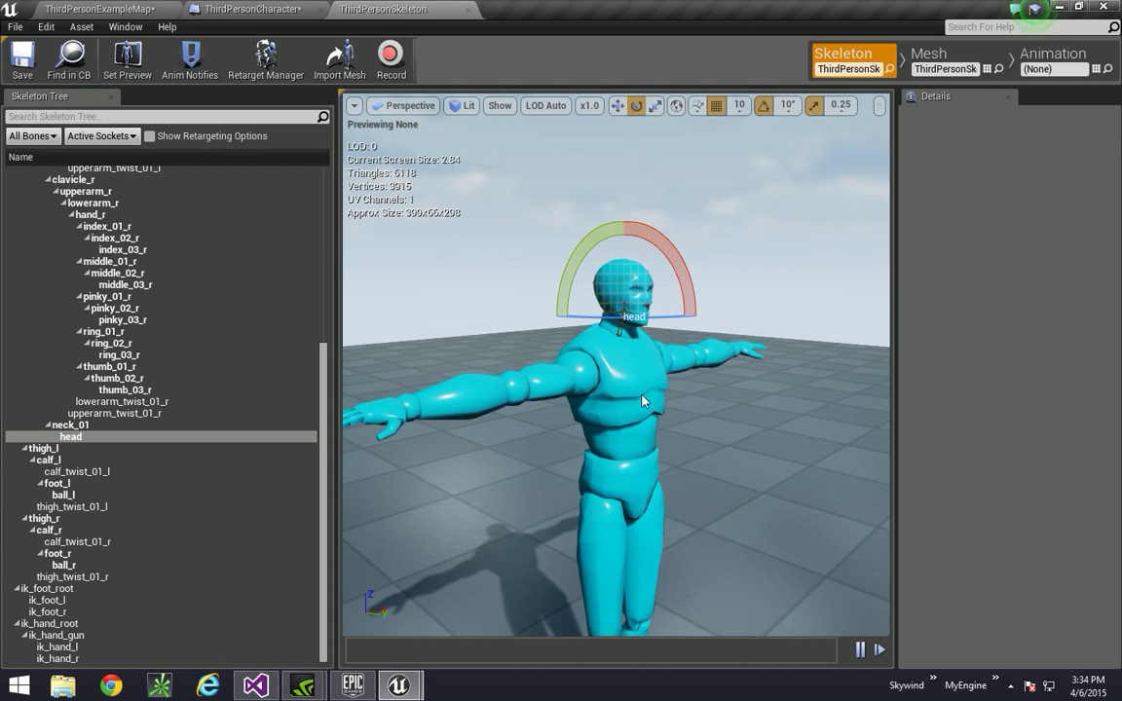
right_click(76, 441)
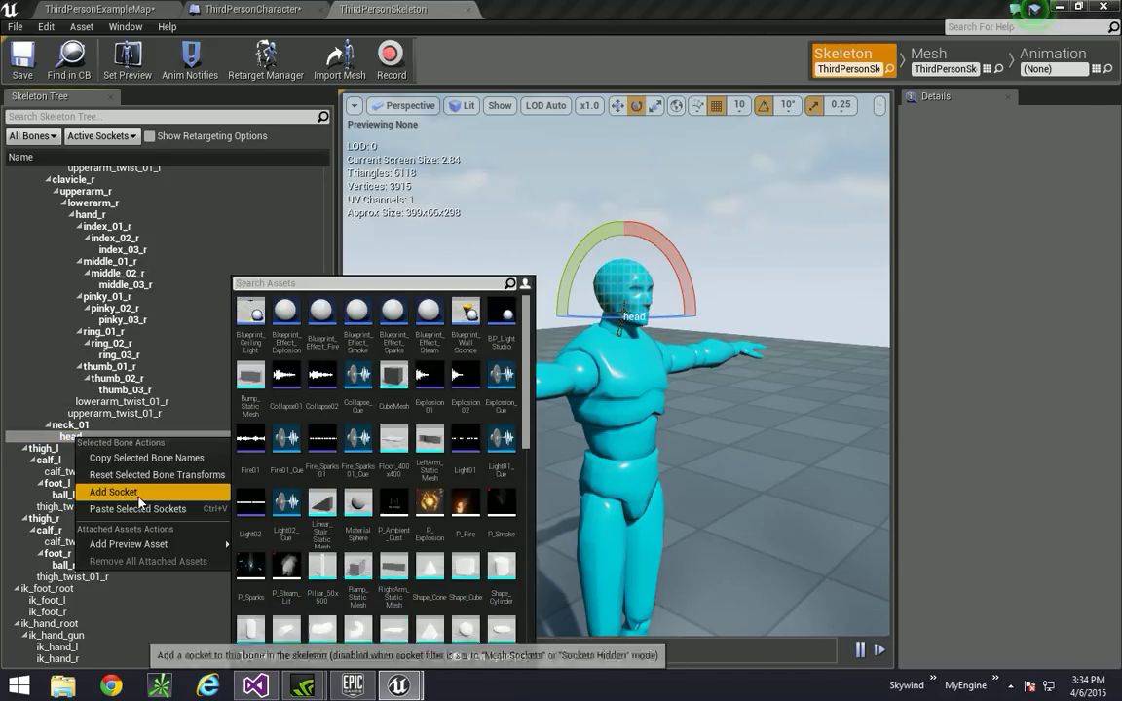
click(139, 492)
text(C)
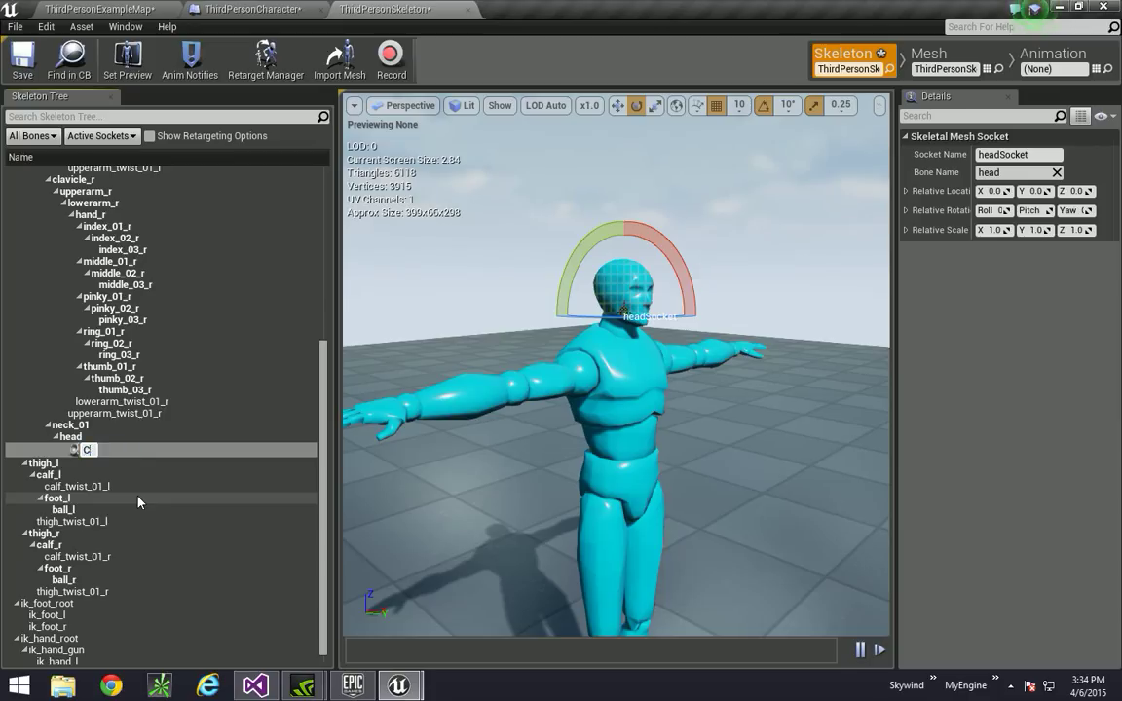
text(ameraSocket)
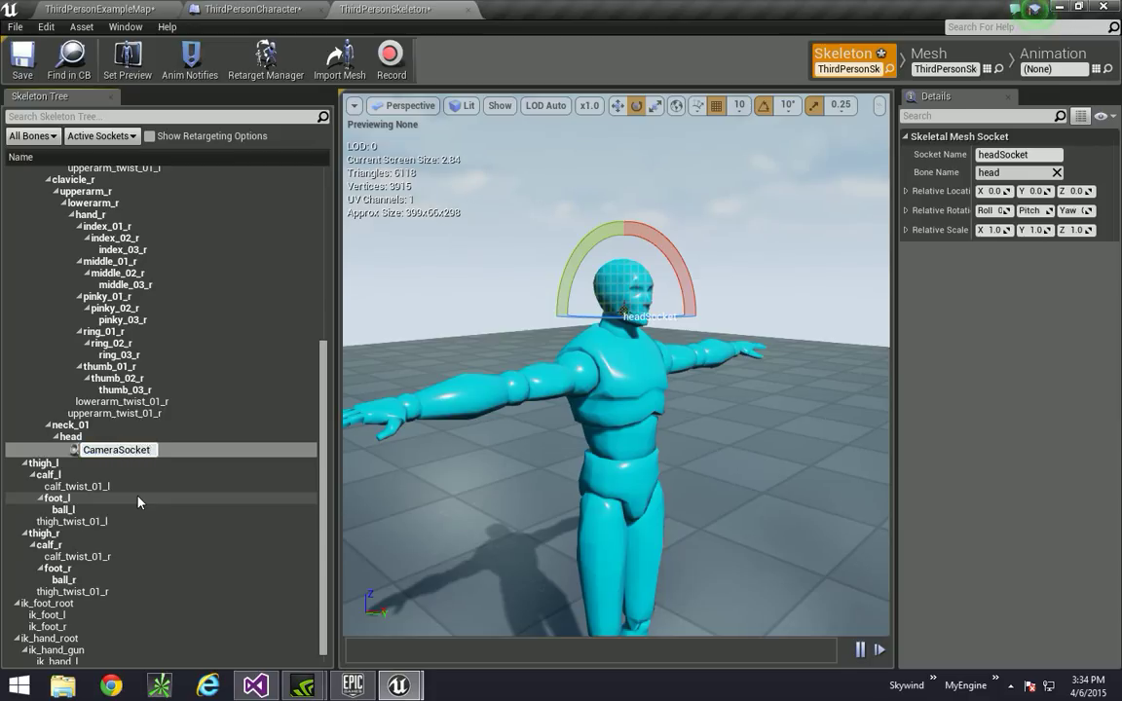
key(Return)
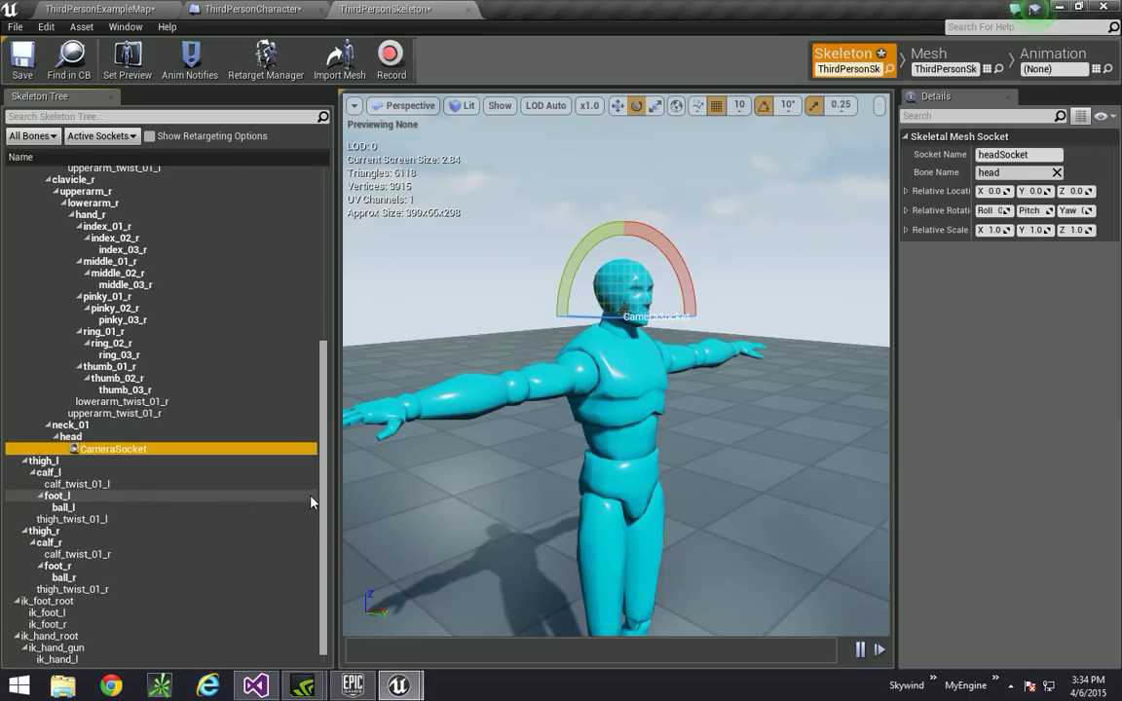
Preview the ThirdPersonJump_Loop animation and examine how the CameraSocket on the head moves with it
right_drag(639, 370, 597, 279)
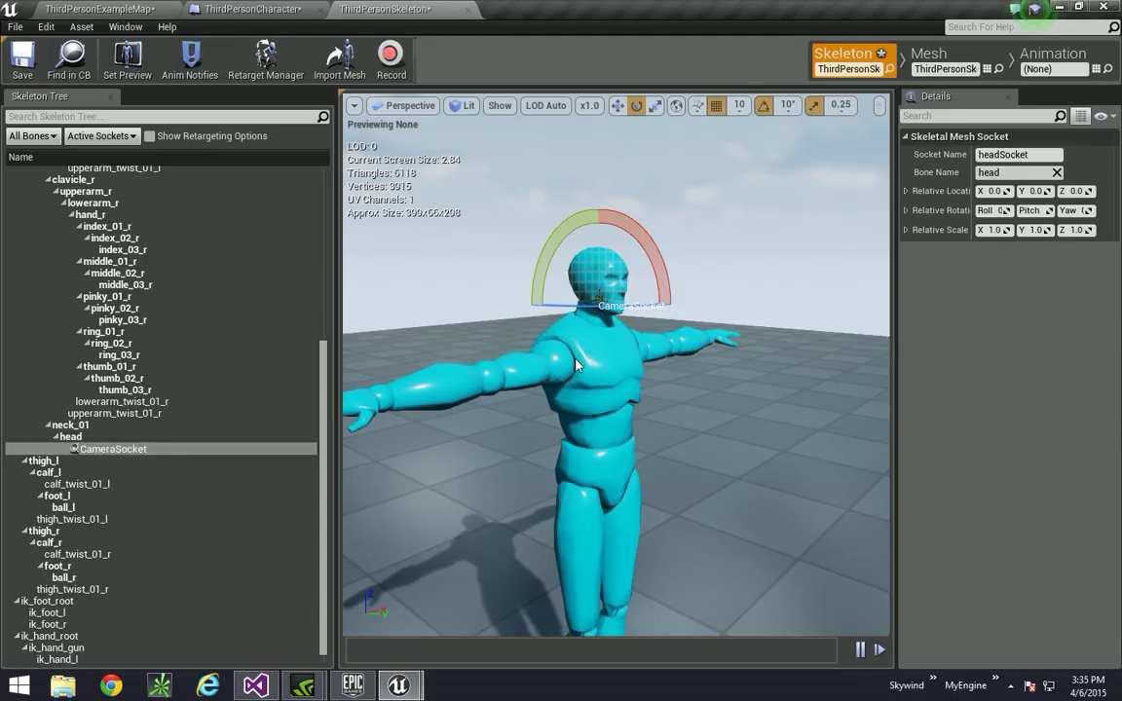
right_drag(680, 360, 602, 456)
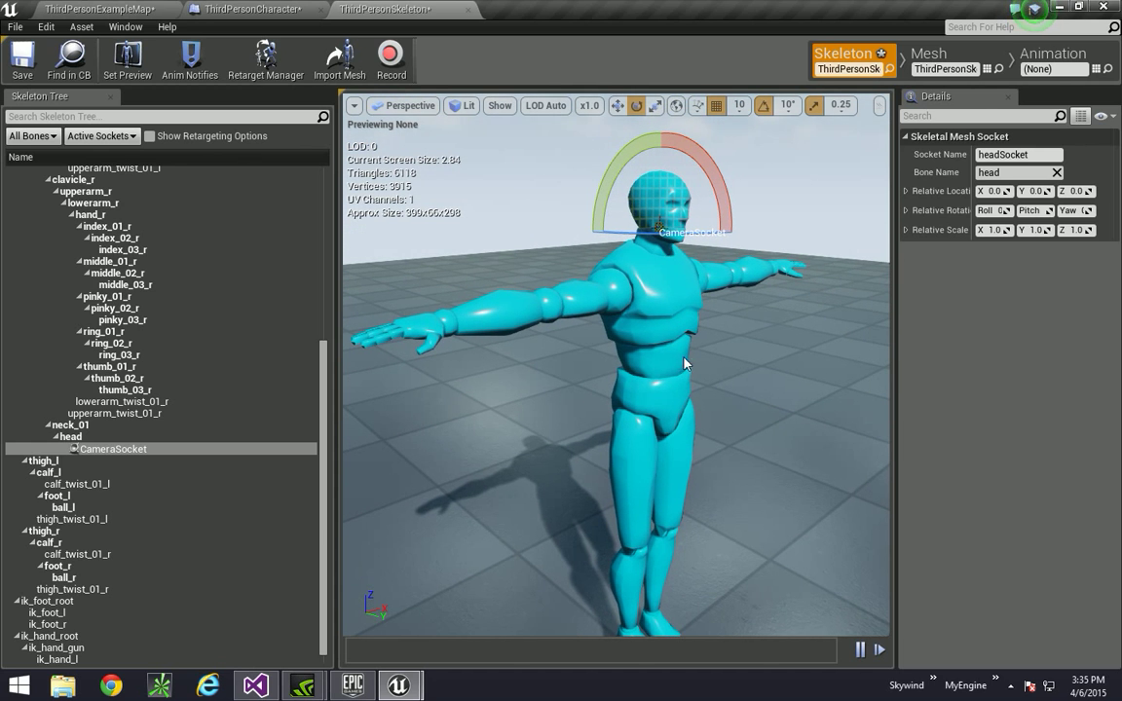
click(1054, 55)
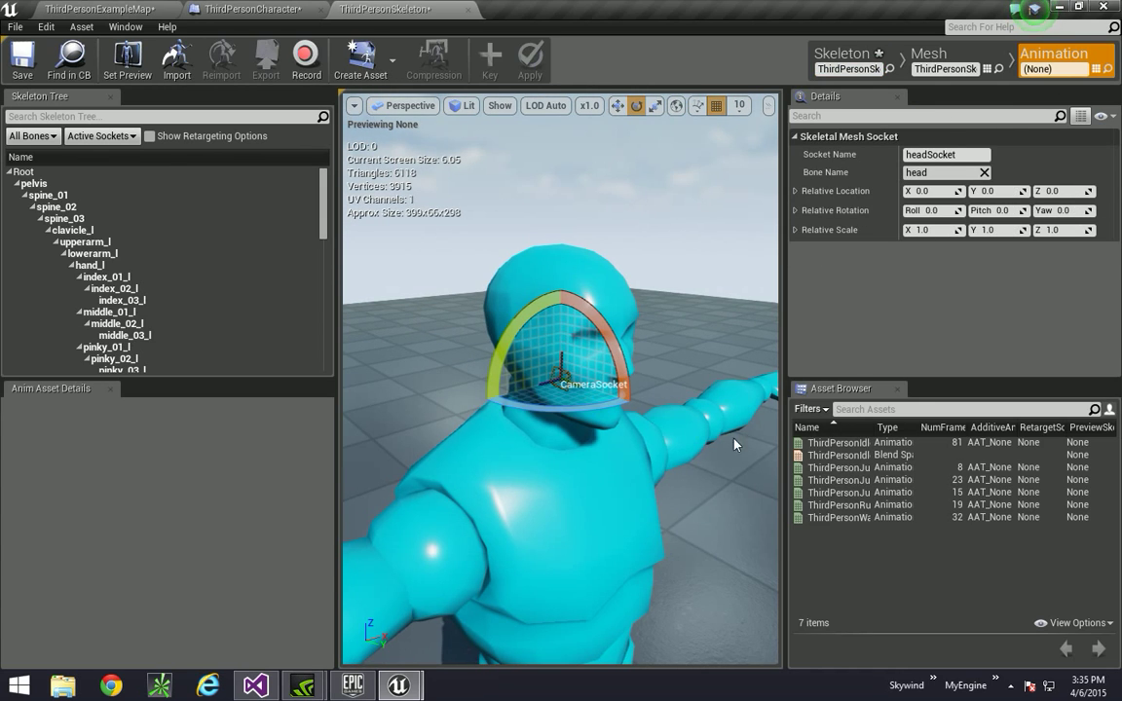
click(894, 477)
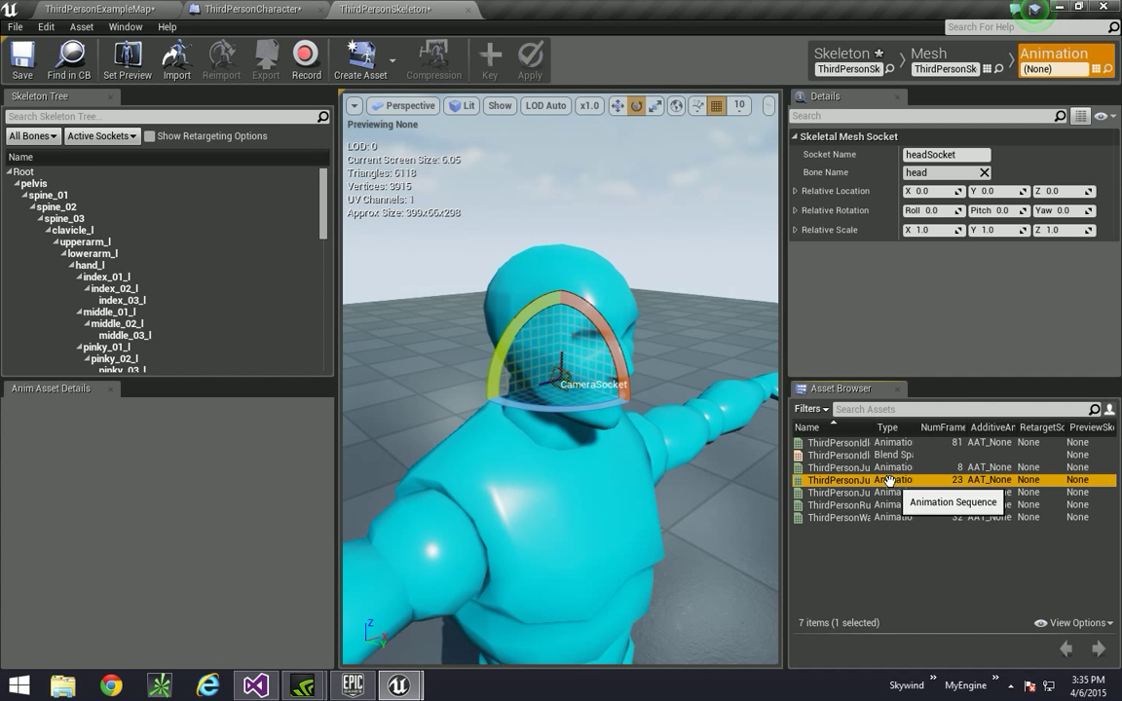
double_click(893, 477)
scroll(540, 264, down, 6)
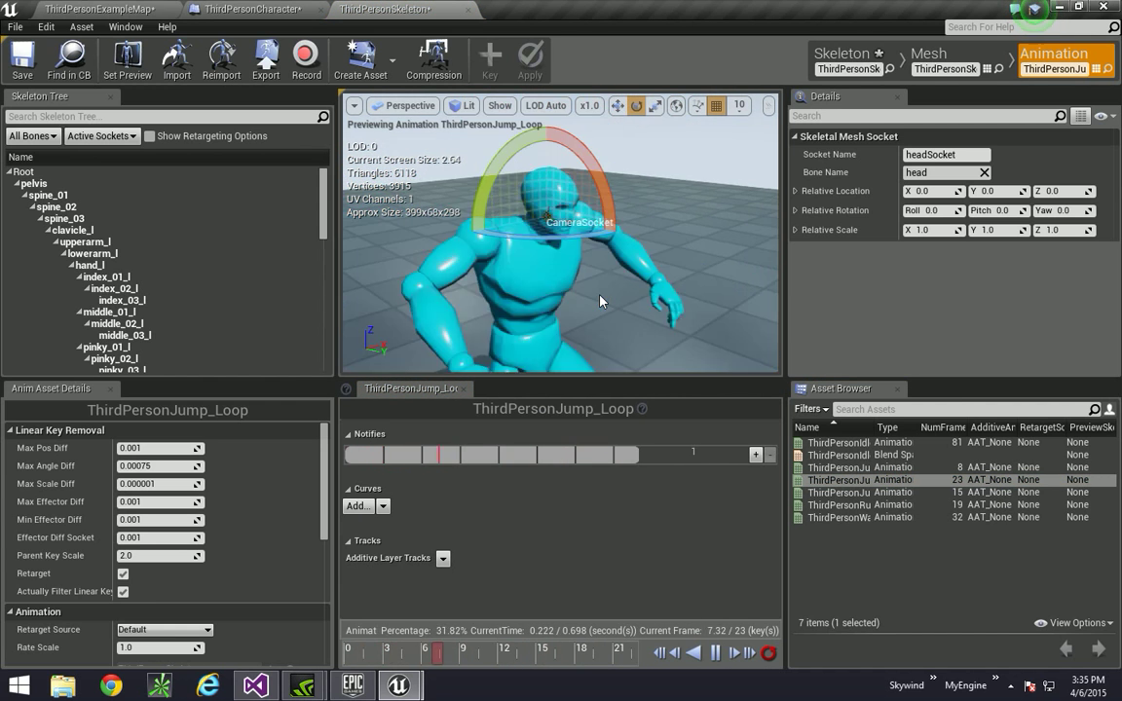
scroll(531, 272, up, 4)
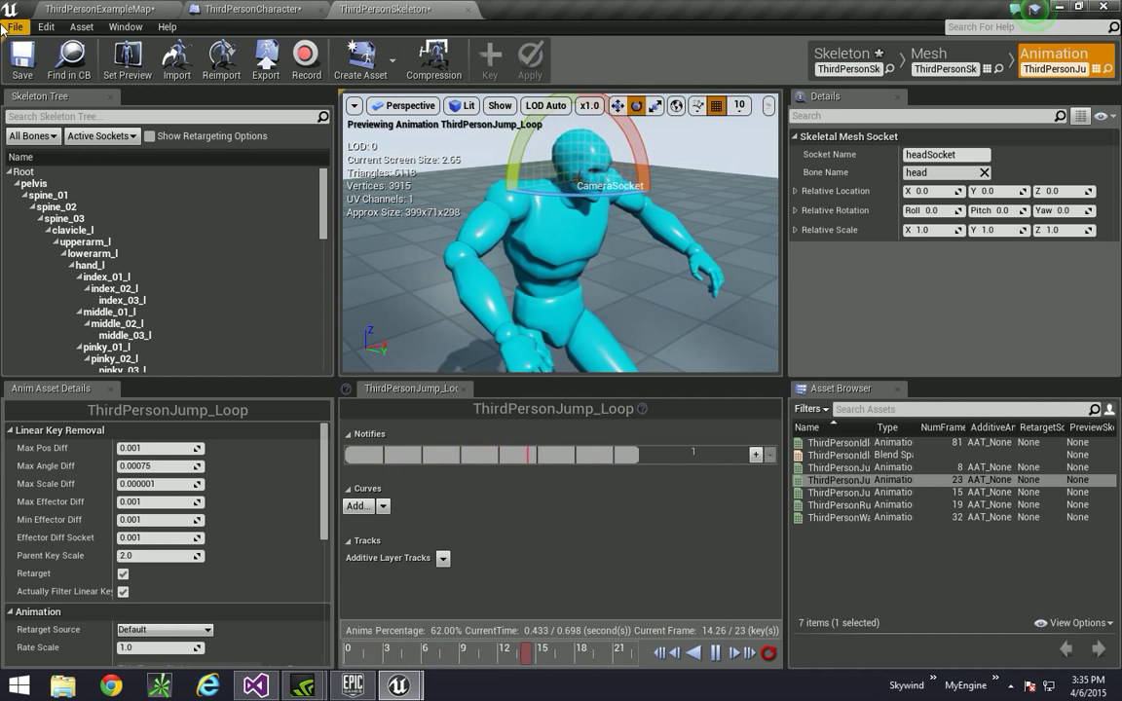
Close the skeleton editor and set the CameraBoom's Target Arm Length to 0 in the ThirdPersonCharacter blueprint
click(469, 10)
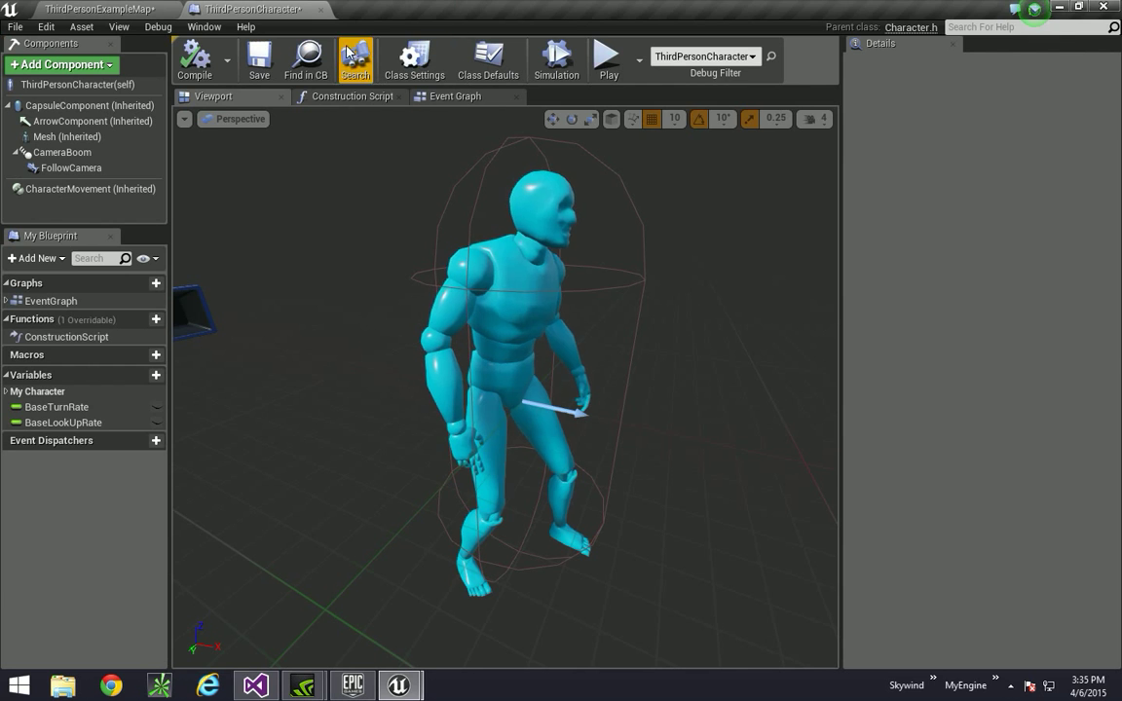
right_drag(307, 262, 292, 283)
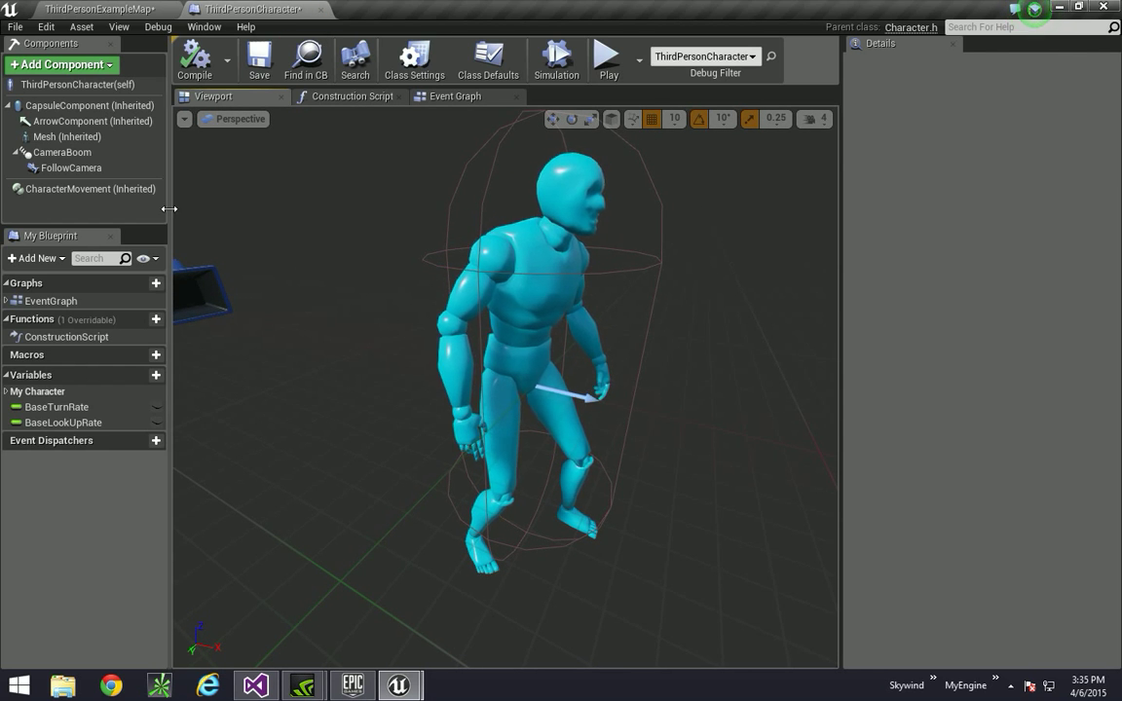
click(51, 153)
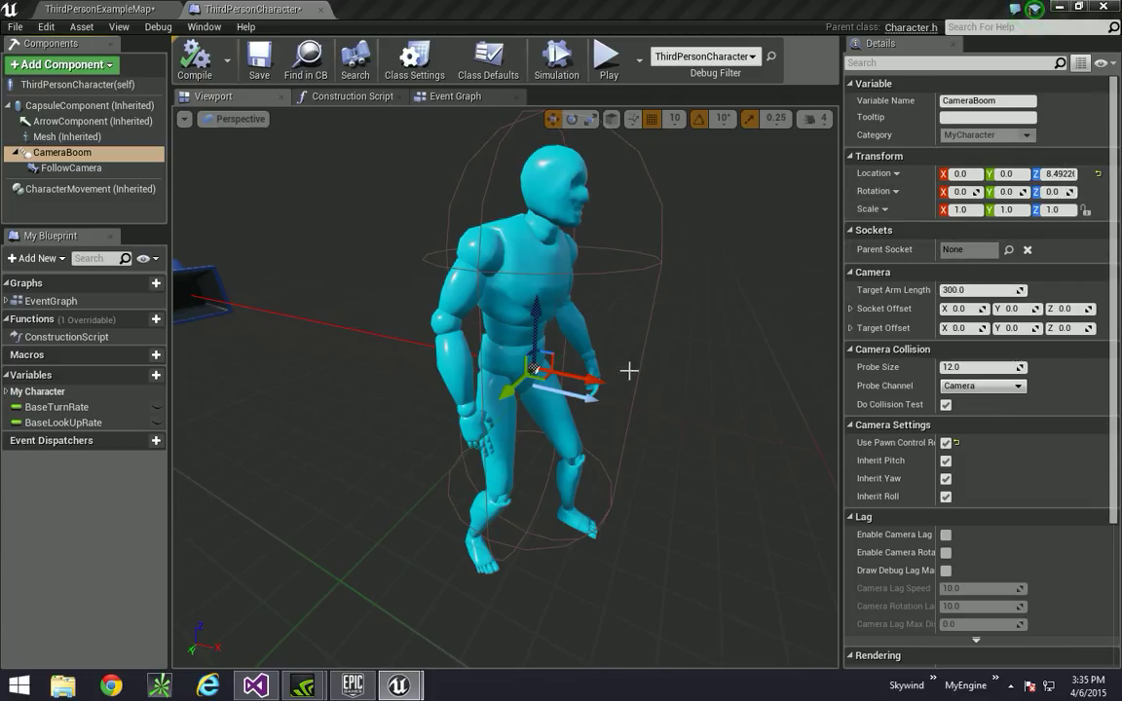
right_drag(629, 370, 625, 376)
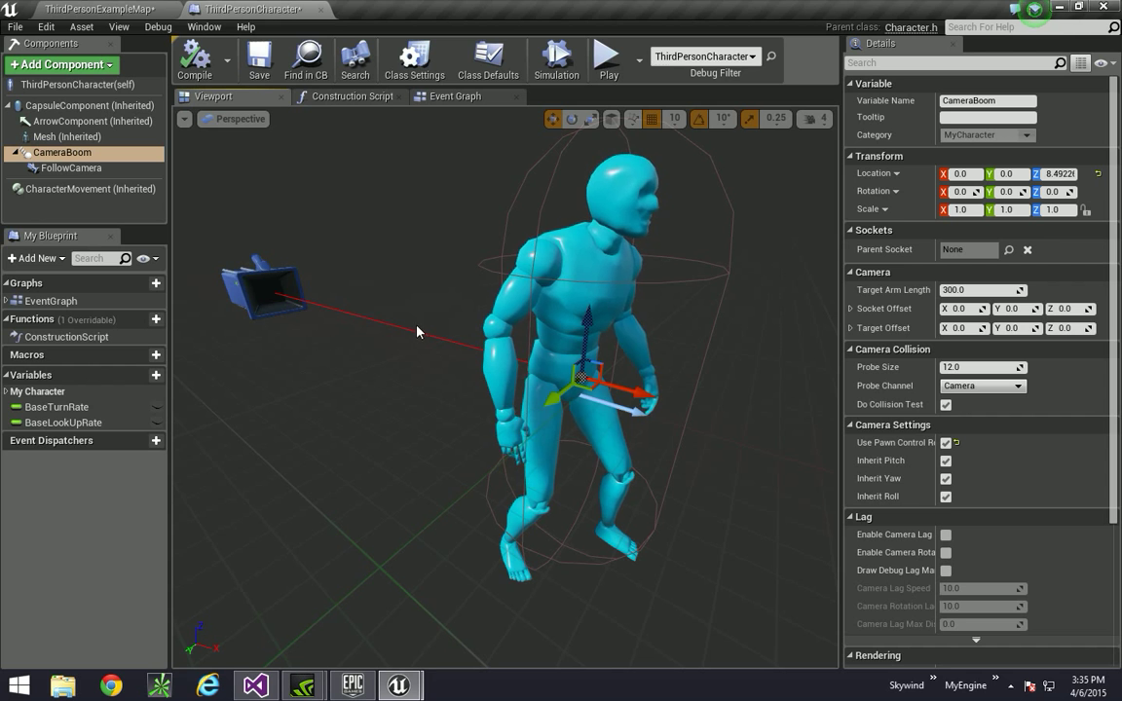
click(979, 291)
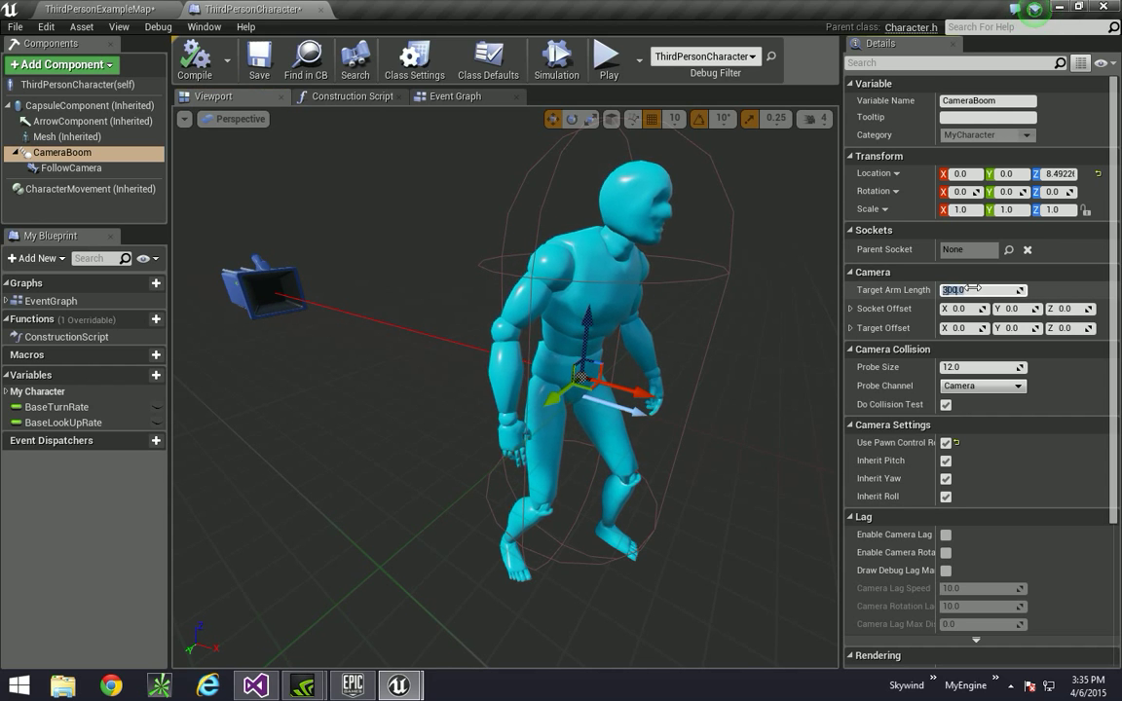
text(0)
key(Return)
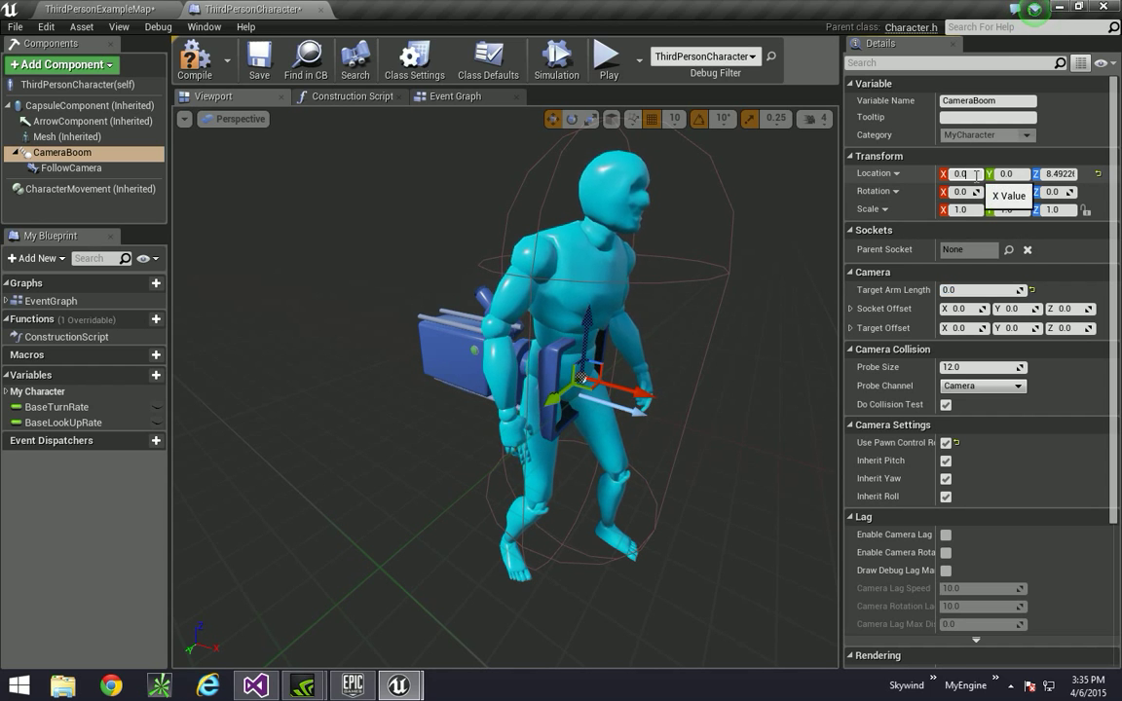
Set the CameraBoom's location to X 30 and Z 68.5, in front of the character's head
key(Return)
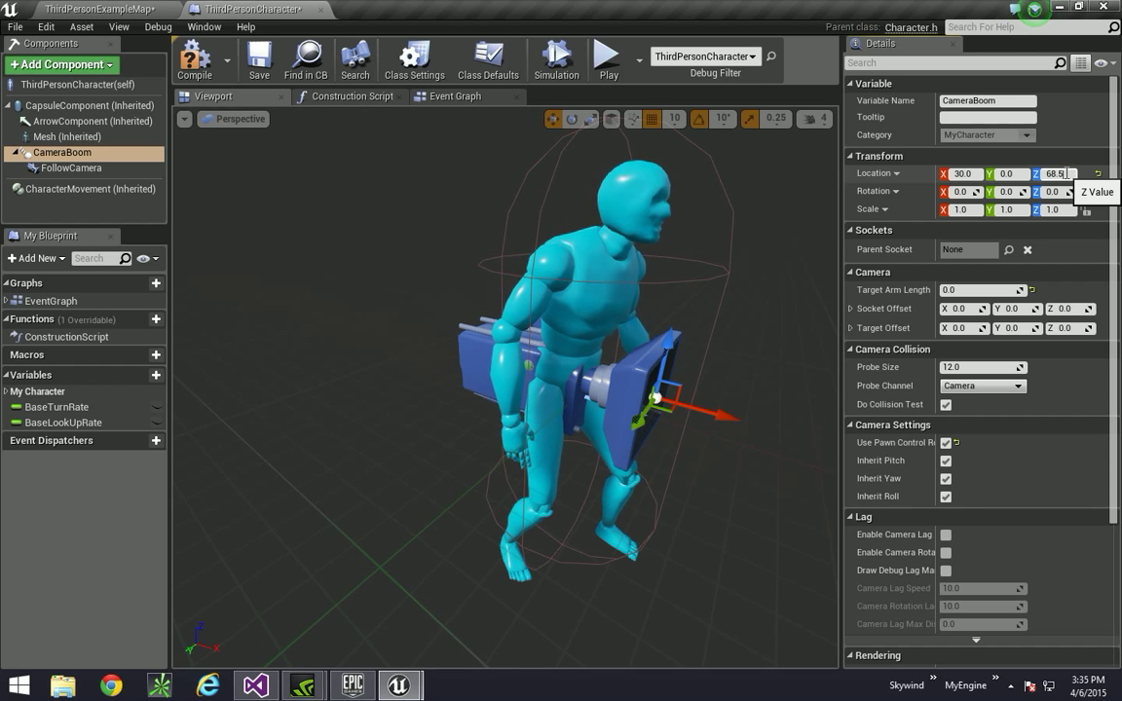
key(Return)
right_drag(636, 333, 675, 287)
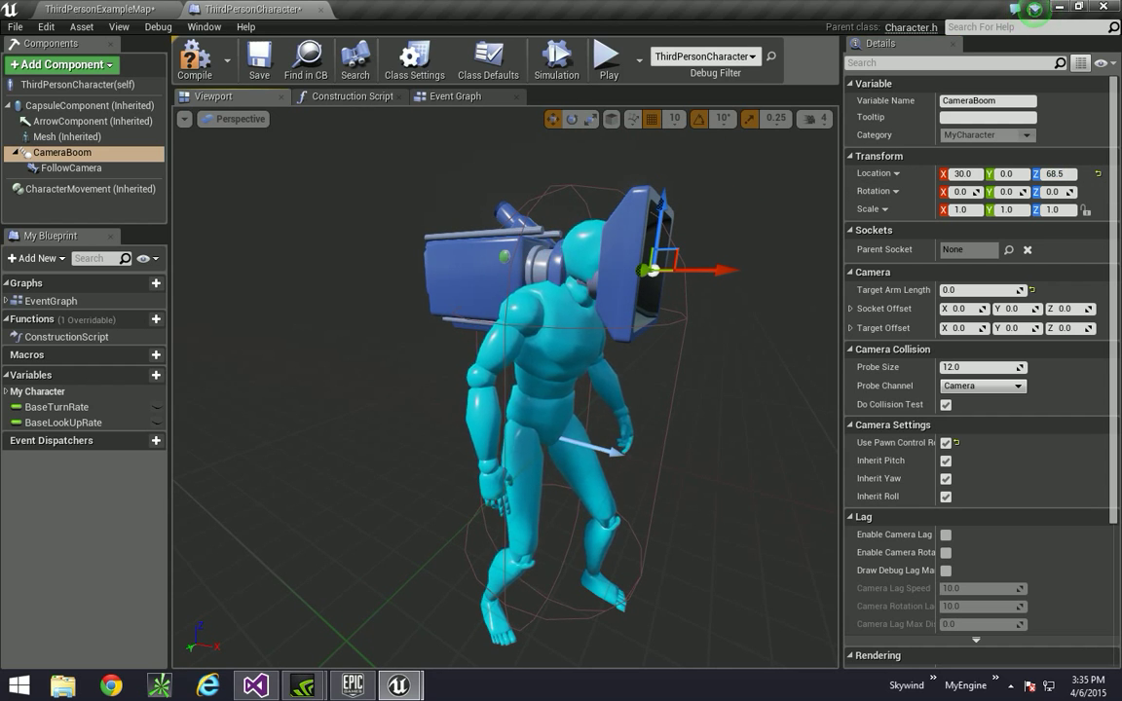
Set the FollowCamera's X location to -8
click(68, 167)
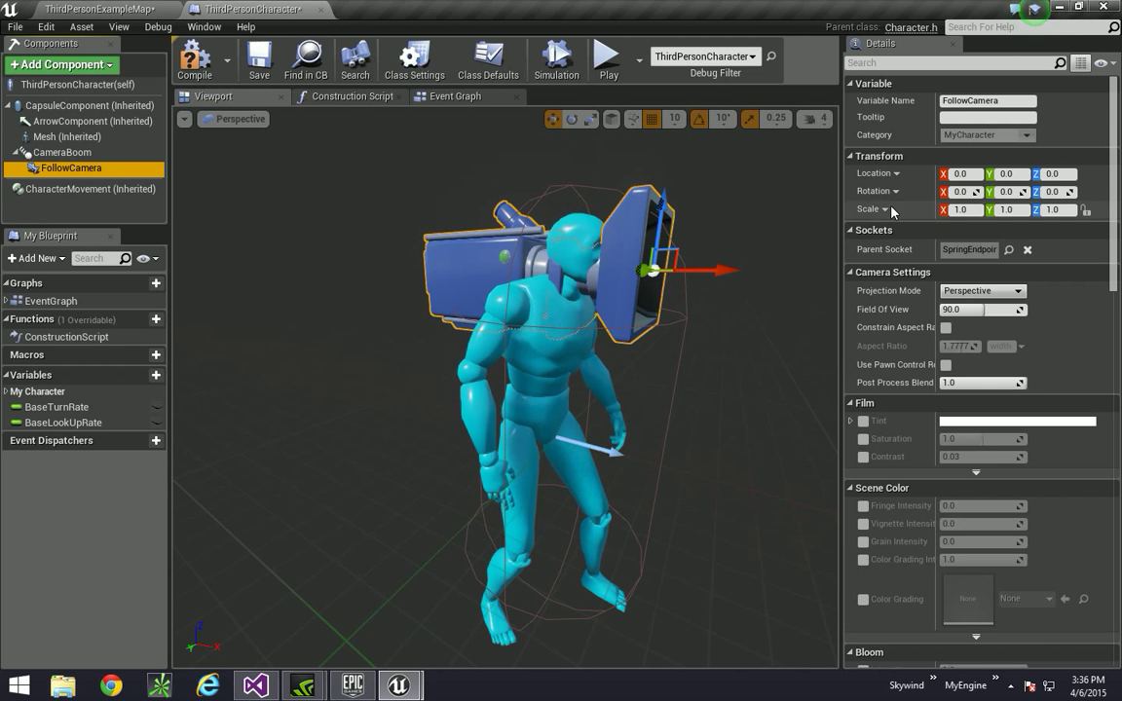
click(974, 174)
text(-)
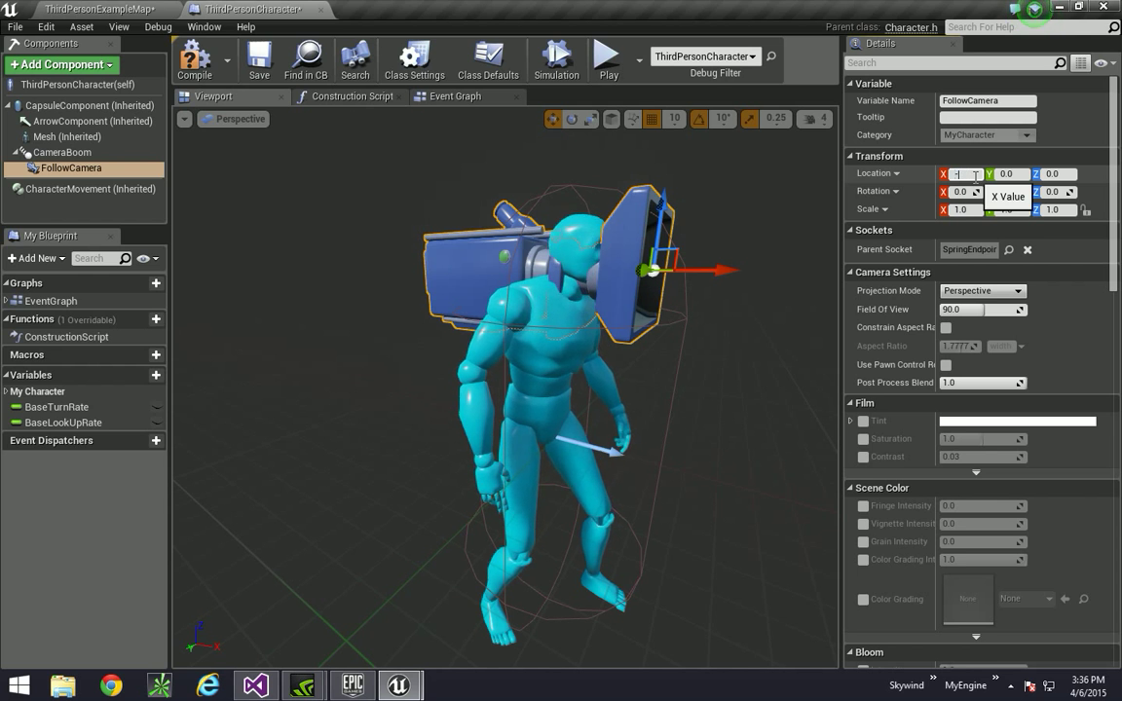
text(8)
key(Return)
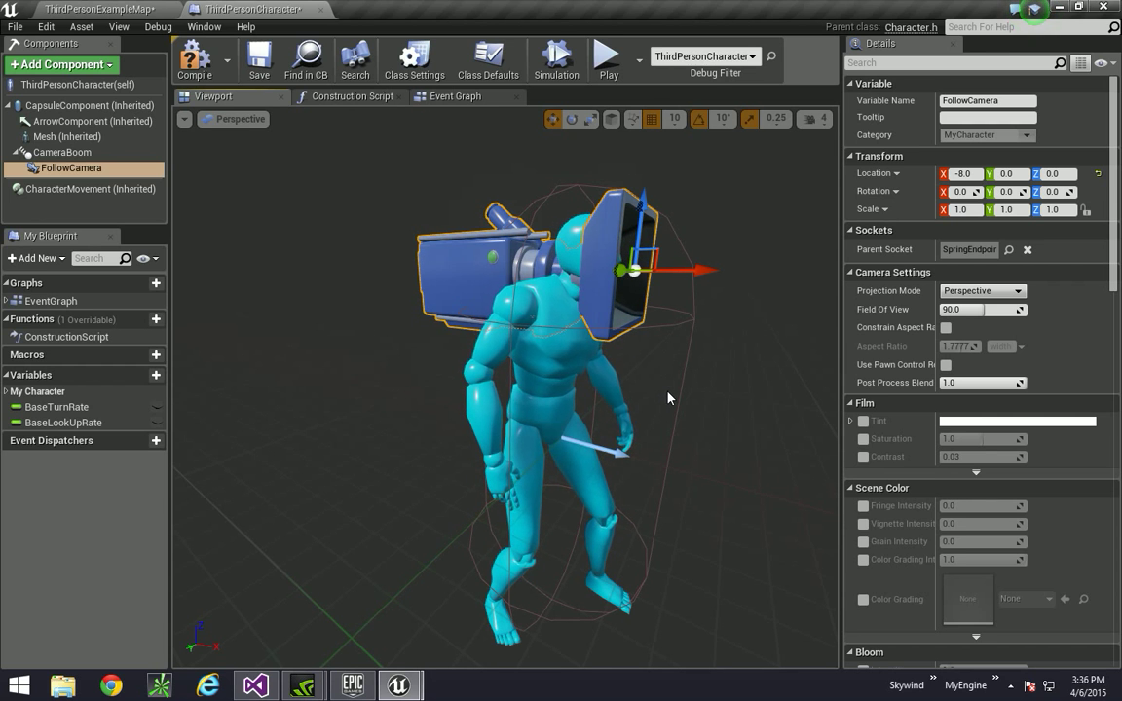
Set the FollowCamera's Field Of View to 95 and compile the blueprint
click(960, 310)
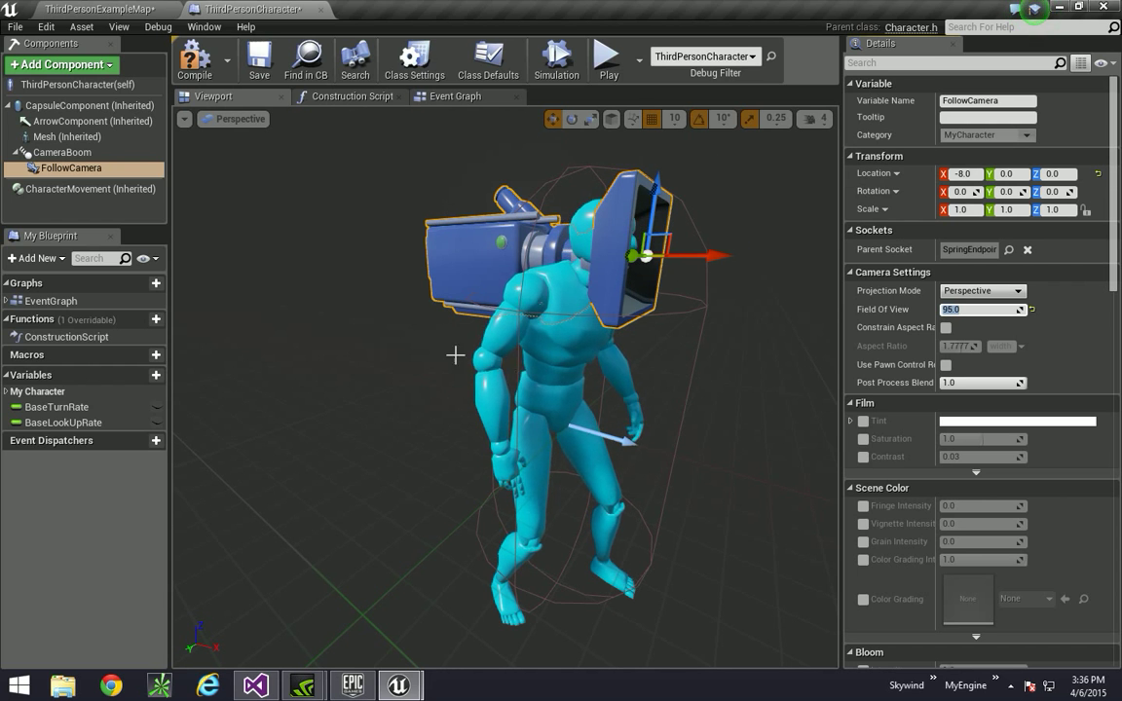
click(192, 63)
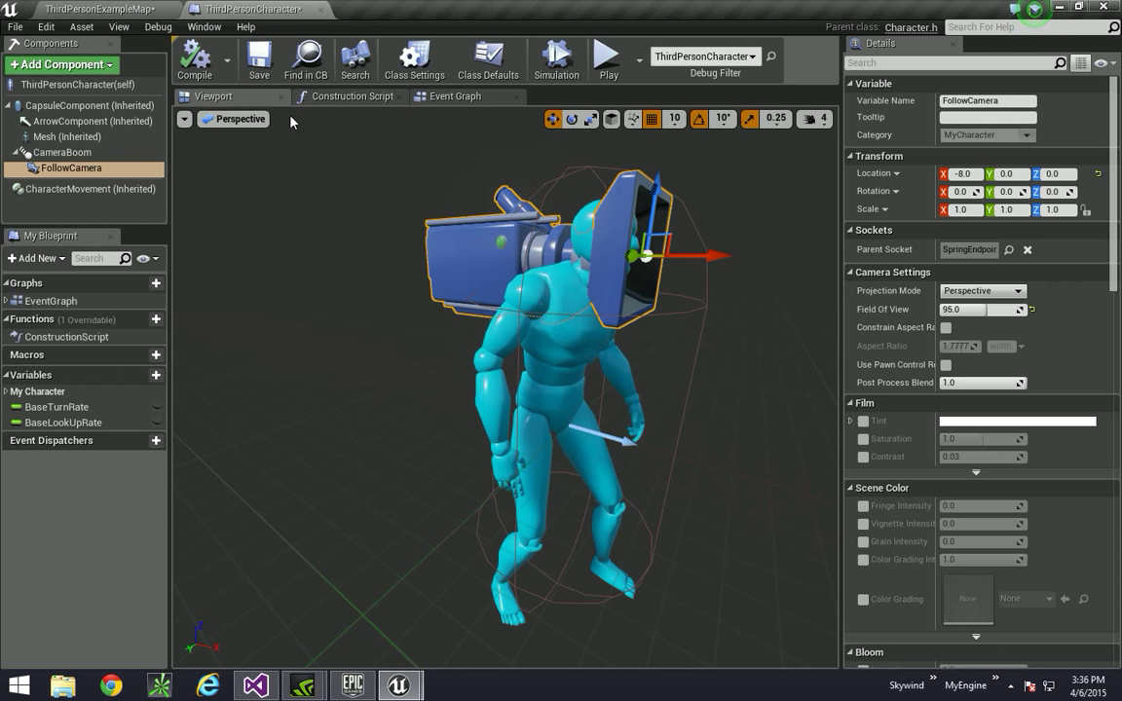
Add a reference to the CameraBoom component in an empty area of the EventGraph
click(453, 97)
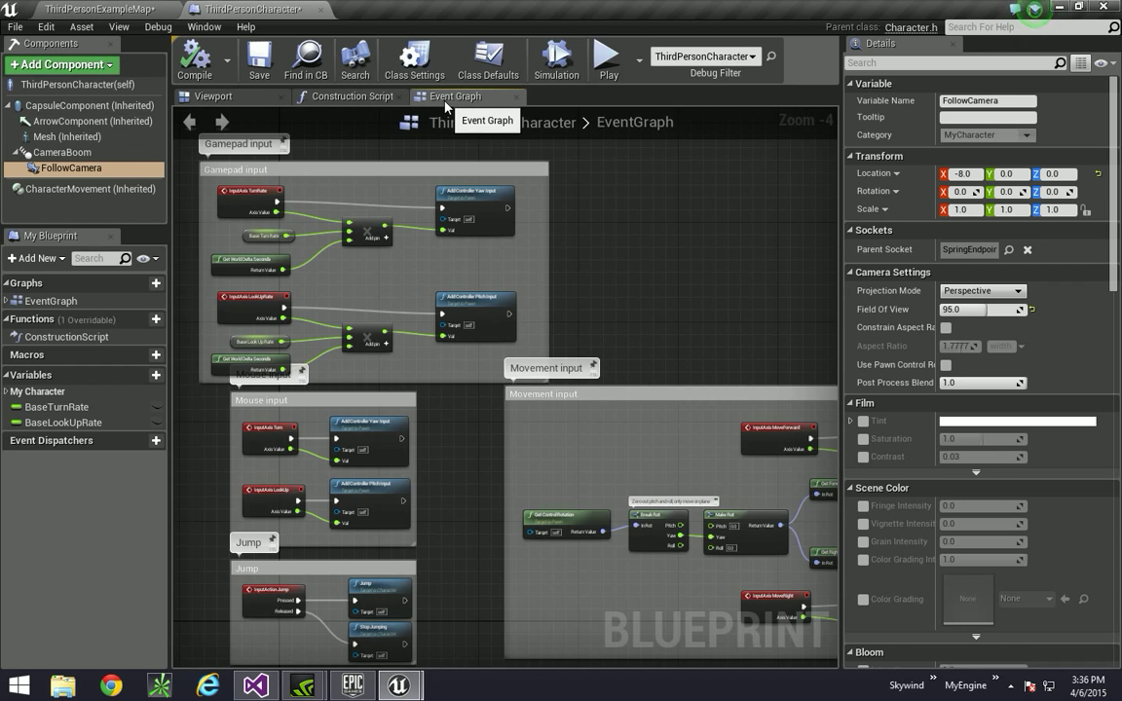
scroll(655, 338, down, 4)
right_drag(610, 392, 495, 300)
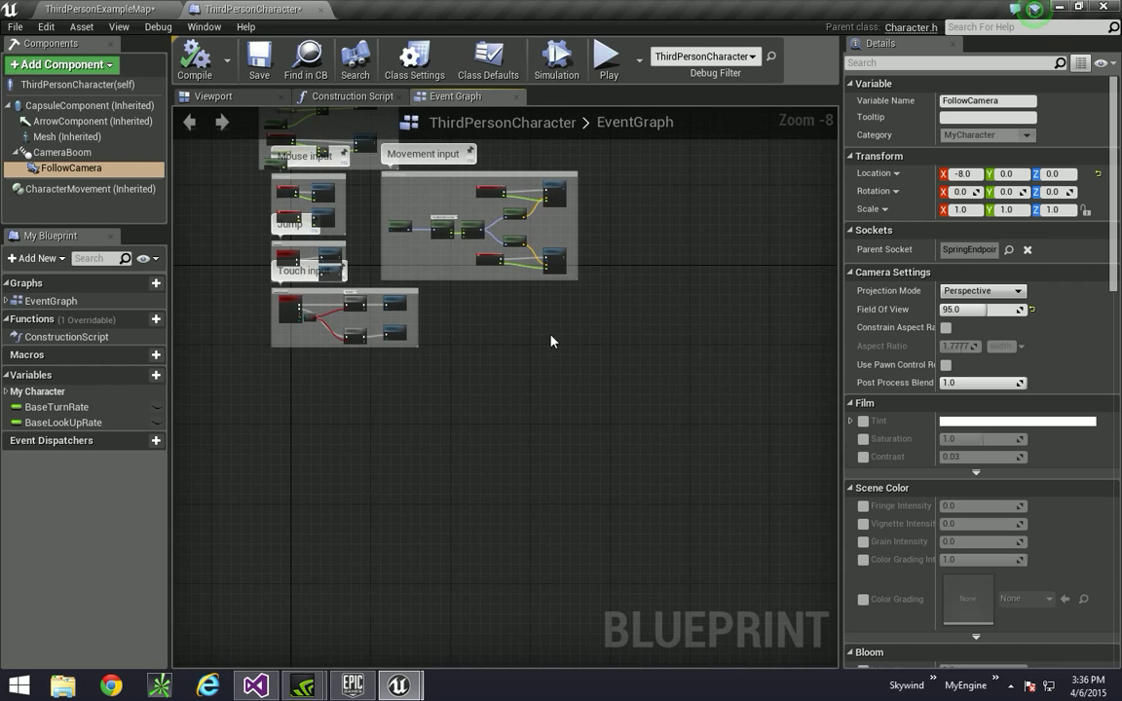
scroll(495, 300, up, 2)
scroll(535, 341, up, 2)
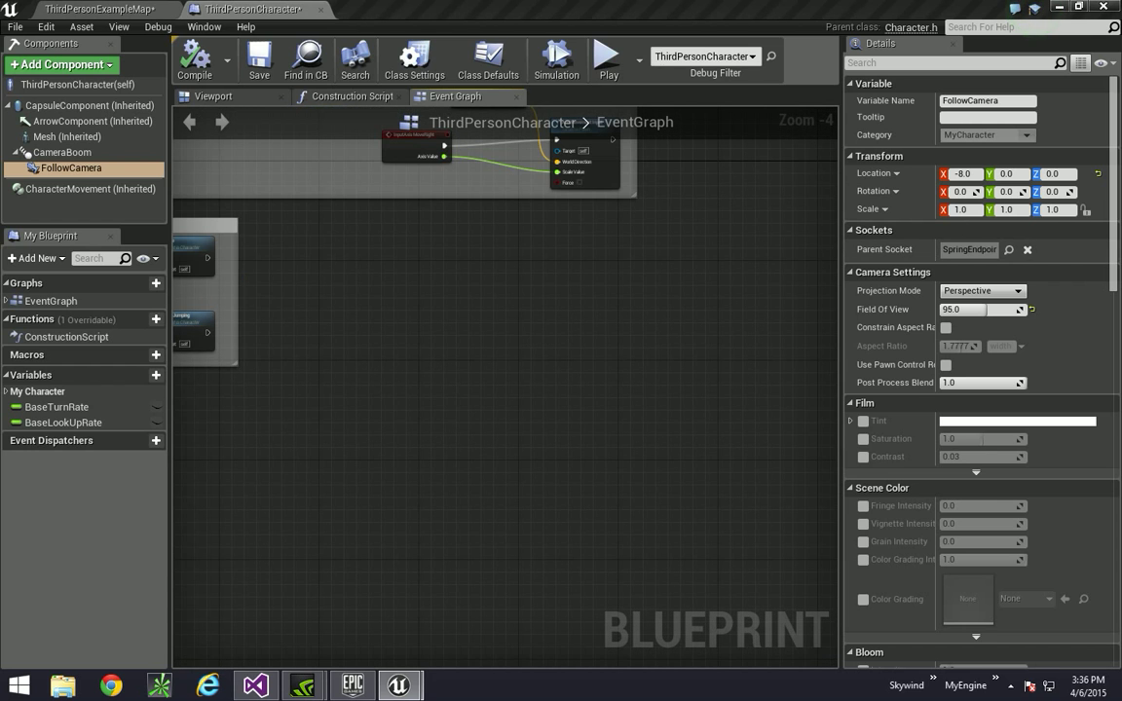
right_drag(612, 346, 616, 343)
right_drag(430, 295, 474, 309)
right_click(423, 334)
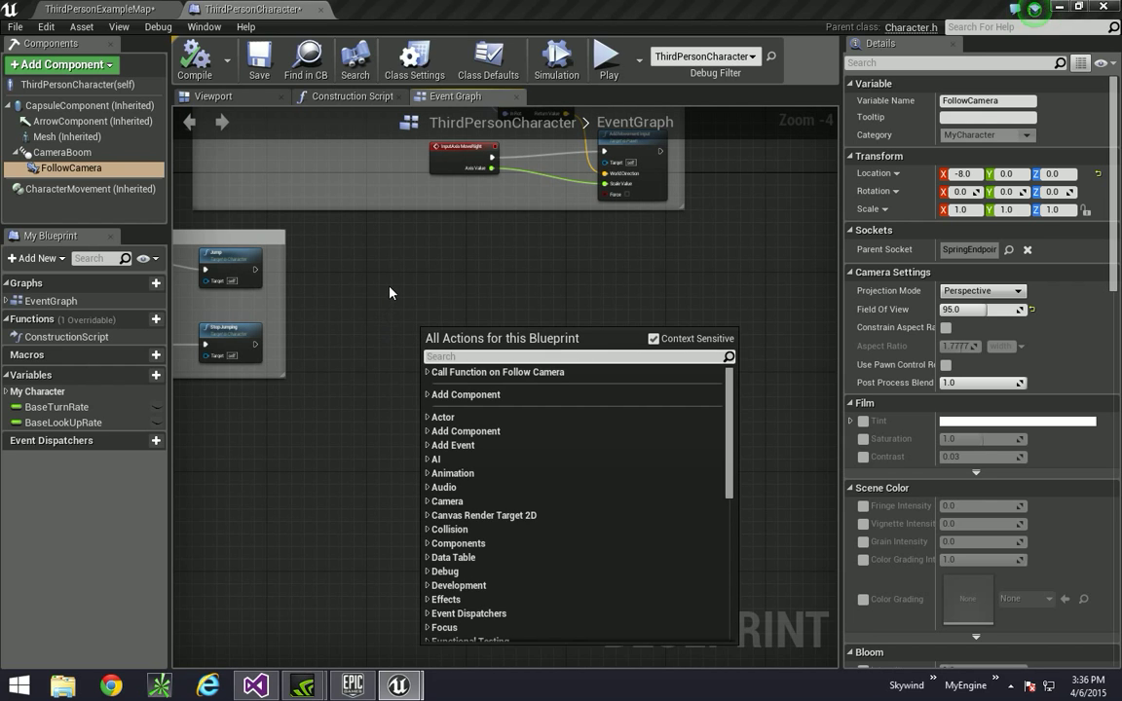
click(392, 298)
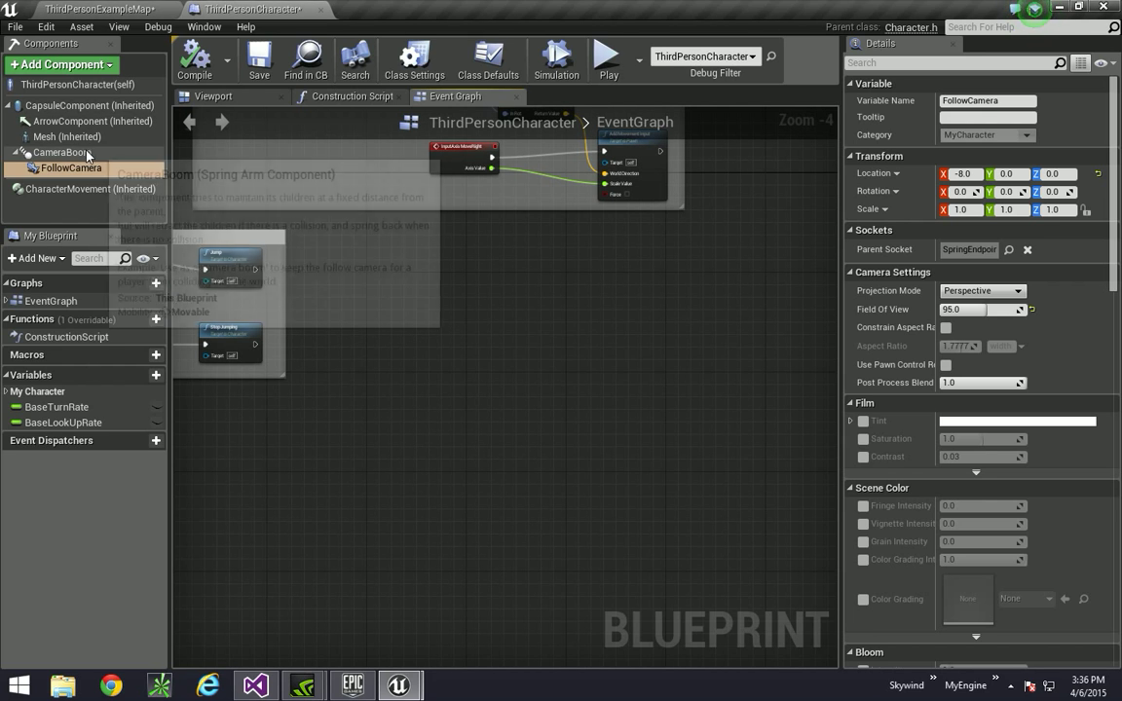
click(60, 153)
drag(190, 222, 529, 409)
Add a reference to the inherited Mesh component just below the Camera Boom node
scroll(531, 413, up, 3)
scroll(587, 437, down, 2)
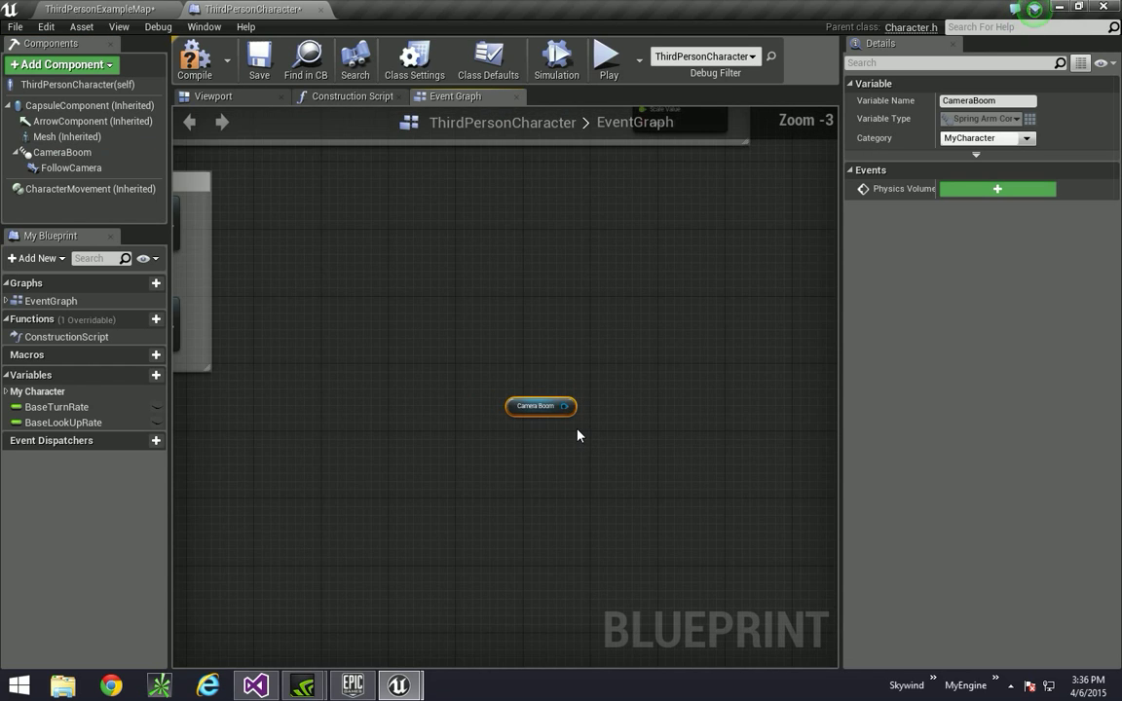
scroll(576, 431, up, 1)
right_drag(594, 459, 541, 405)
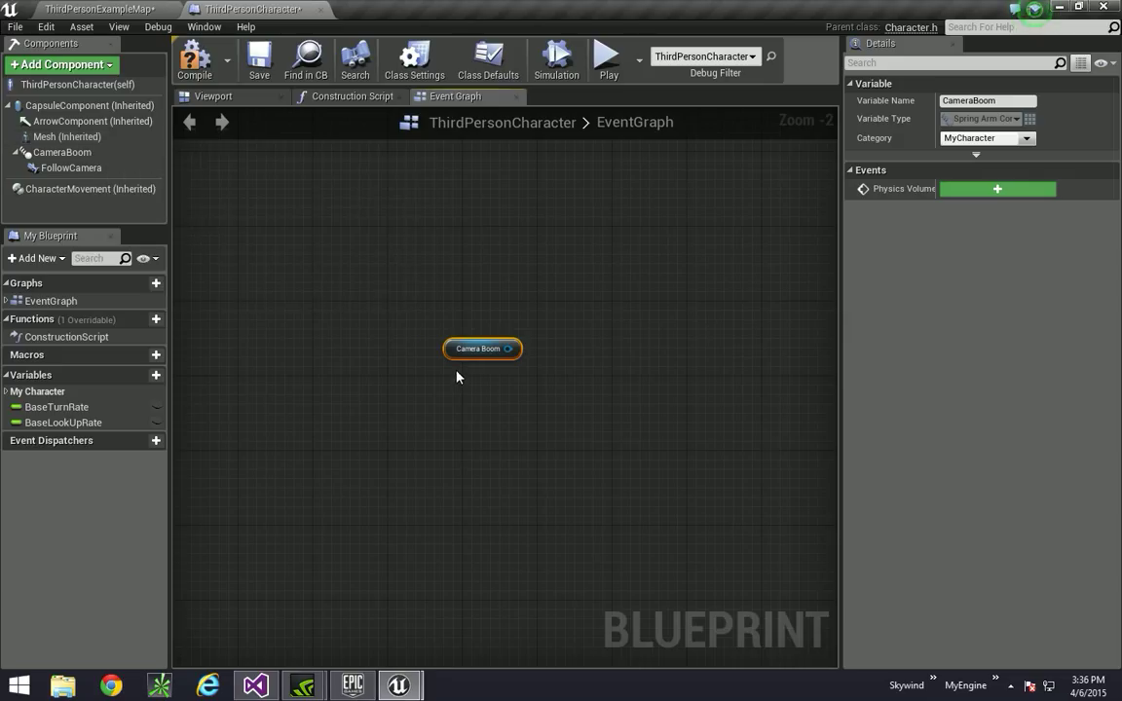
right_drag(456, 376, 500, 393)
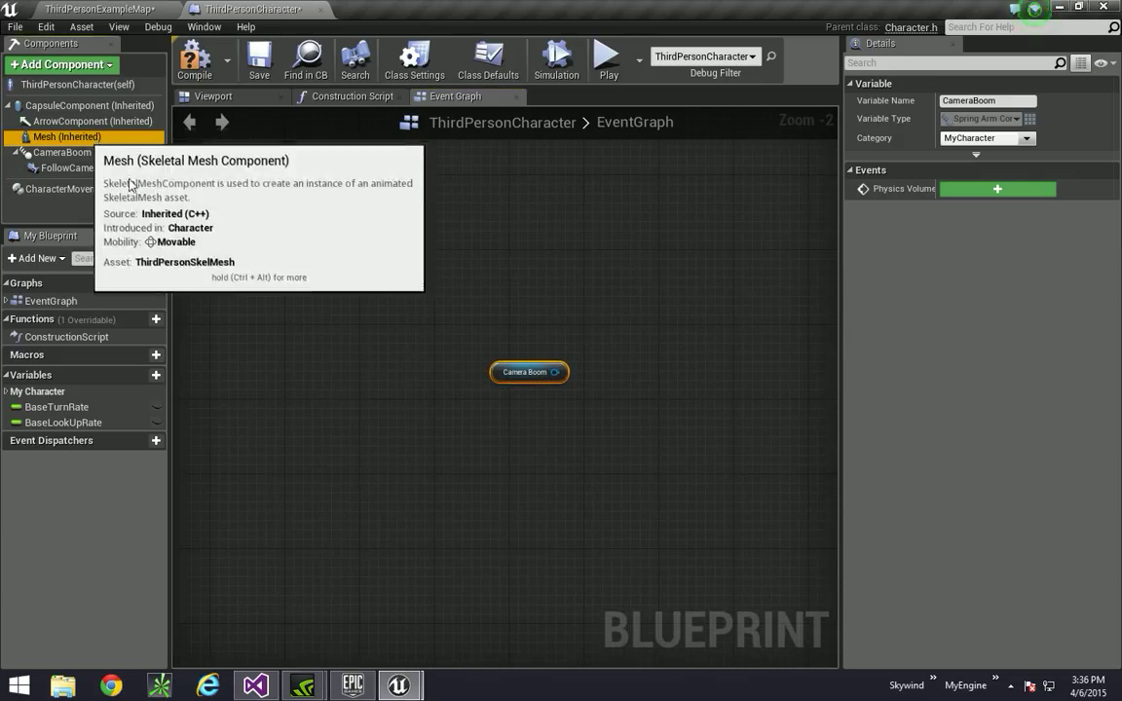
drag(78, 136, 534, 437)
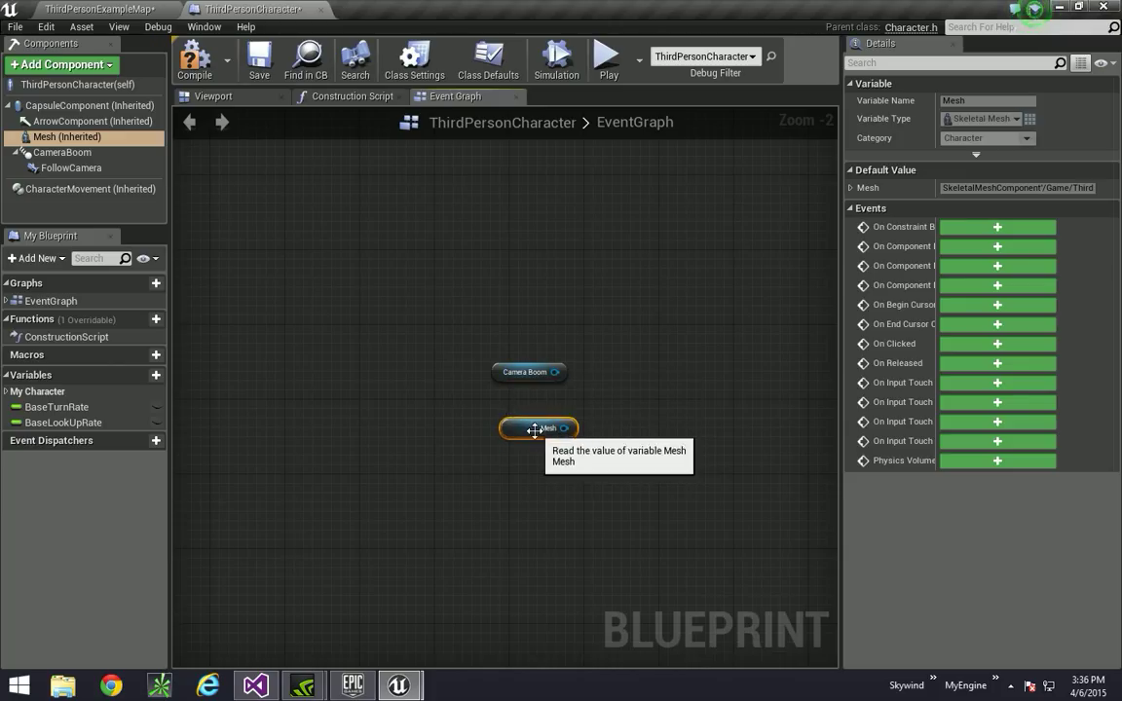
Add an Event Begin Play node above the Camera Boom and Mesh references
right_click(386, 290)
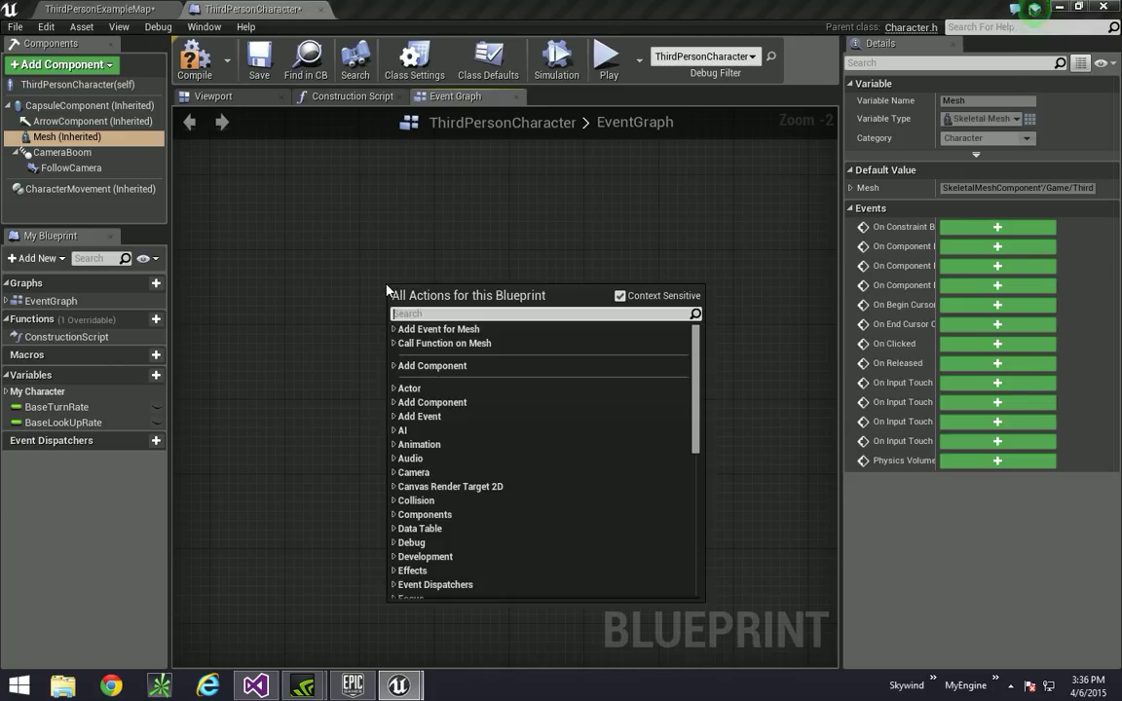
text(event begin)
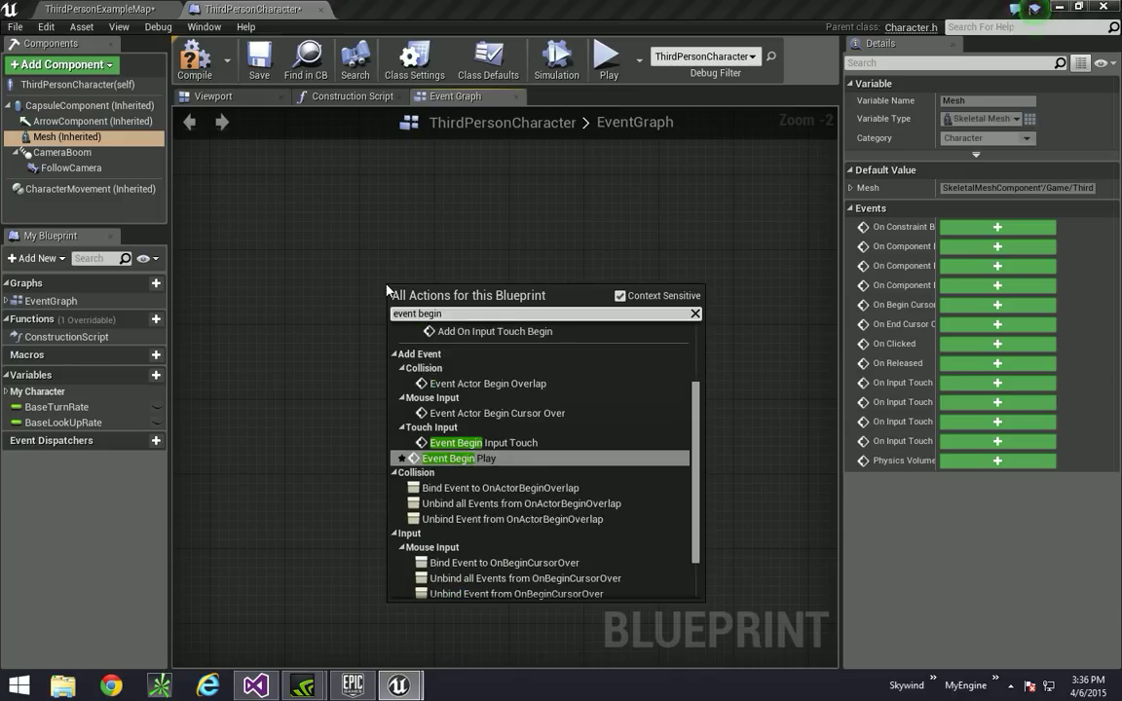
click(453, 458)
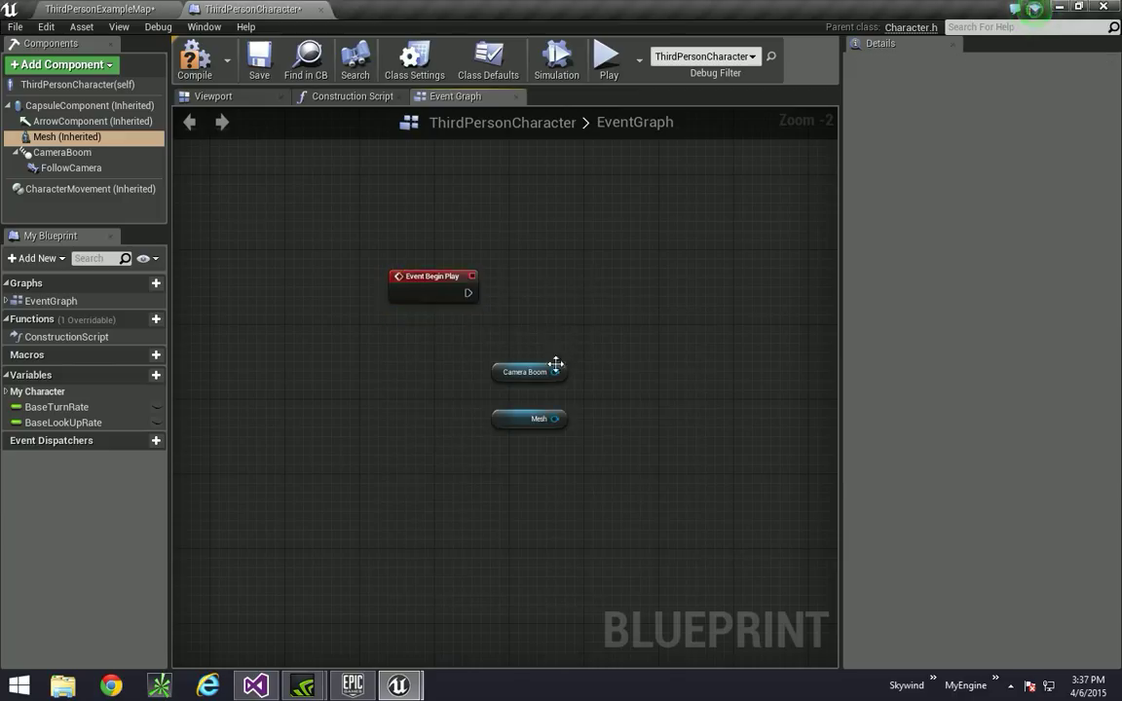
Add an Attach To node with Camera Boom as its target and run it from Event Begin Play
drag(591, 305, 591, 302)
text(attac)
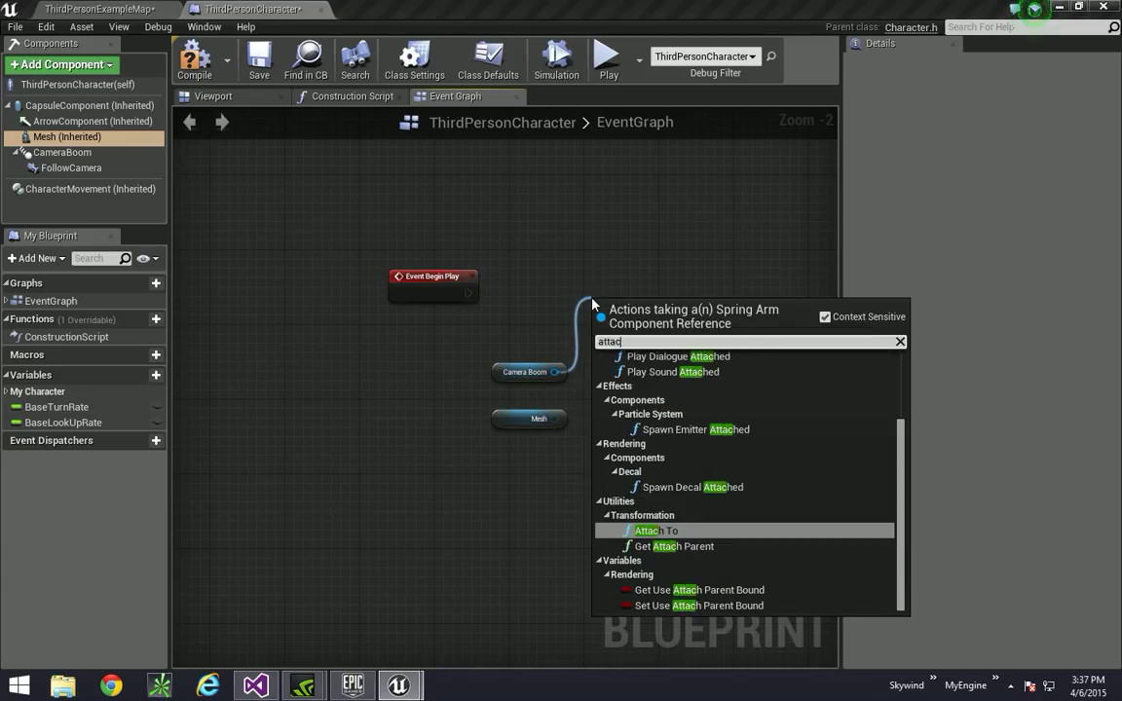
text(h to)
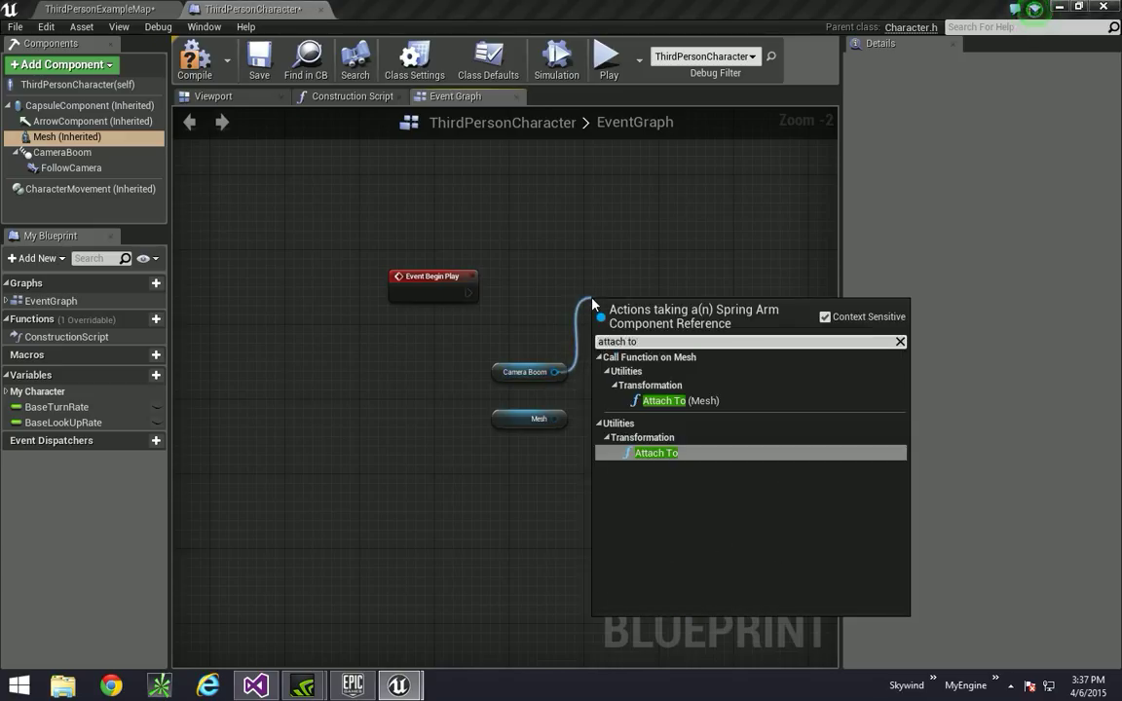
click(668, 454)
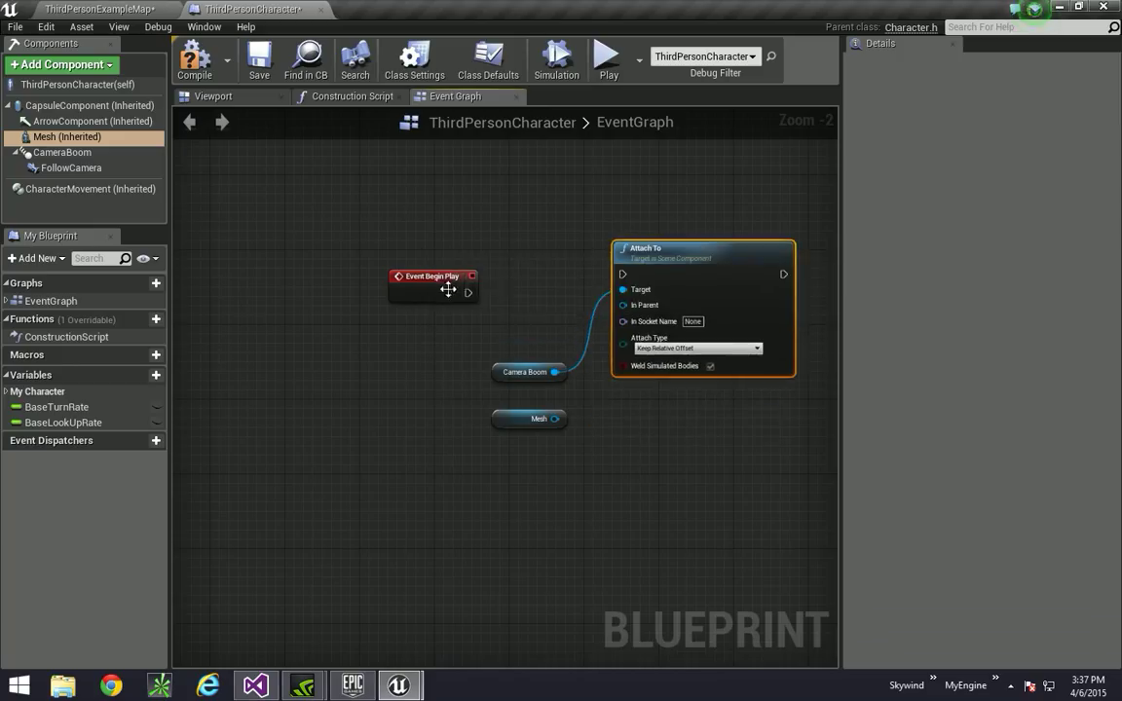
drag(469, 292, 551, 292)
drag(629, 279, 625, 276)
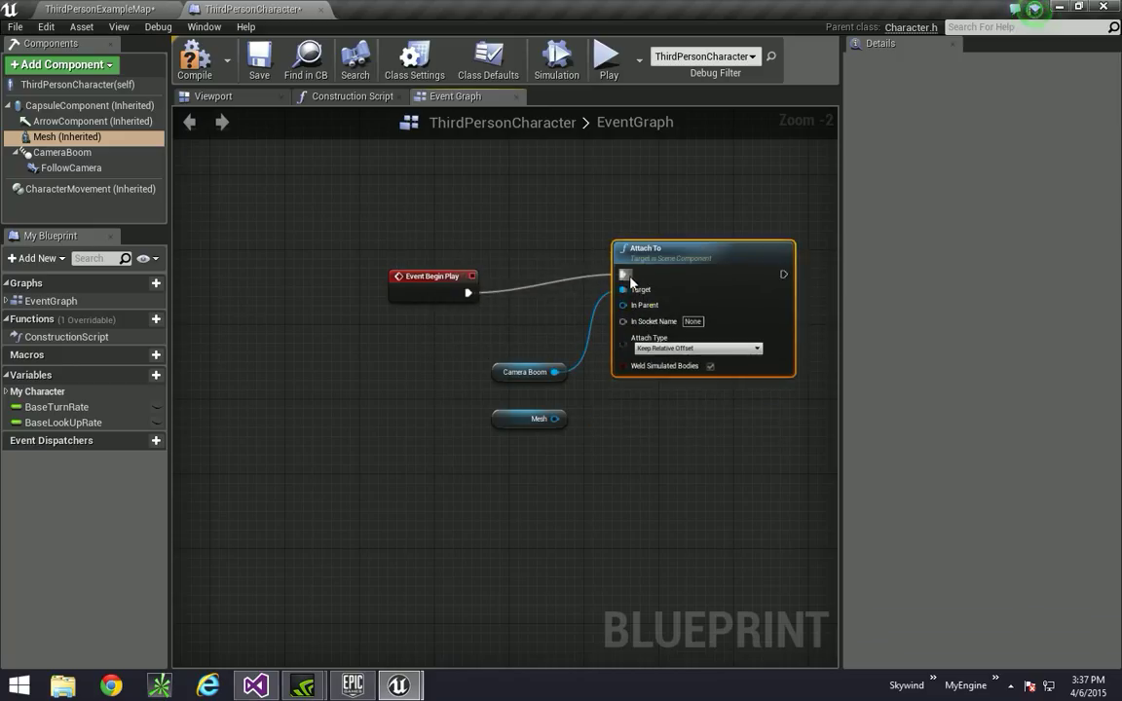
Connect Mesh to the In Parent input of Attach To and line up both reference nodes under Event Begin Play
scroll(606, 378, up, 1)
drag(511, 377, 490, 325)
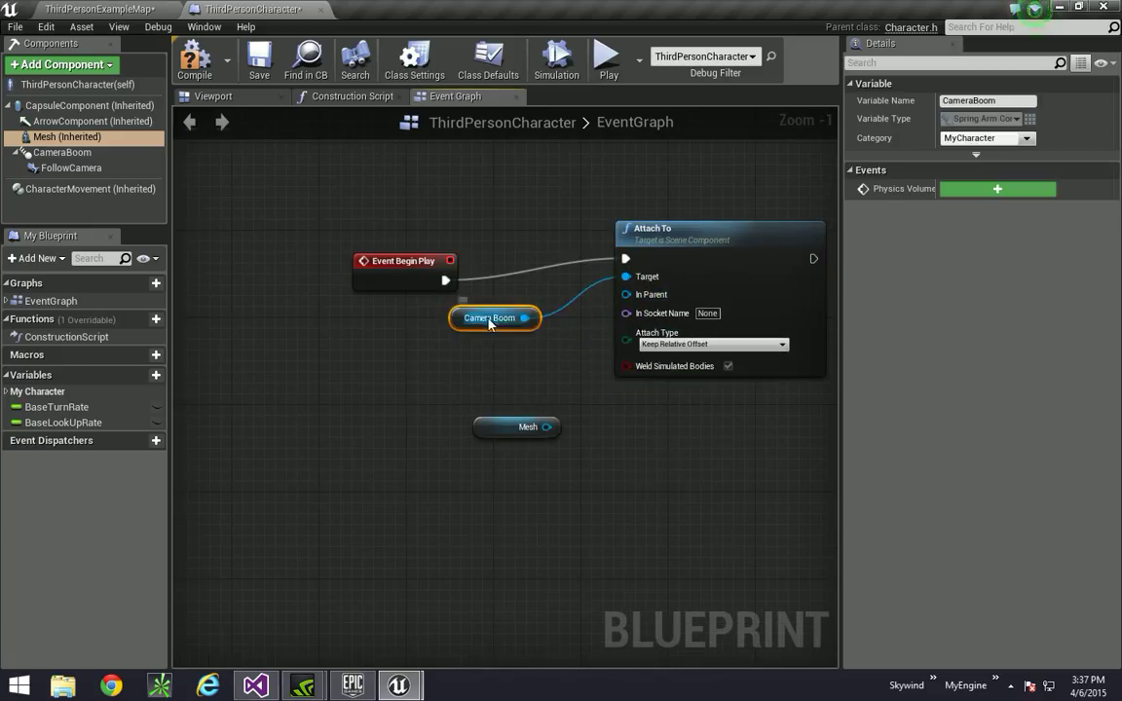
drag(547, 427, 626, 294)
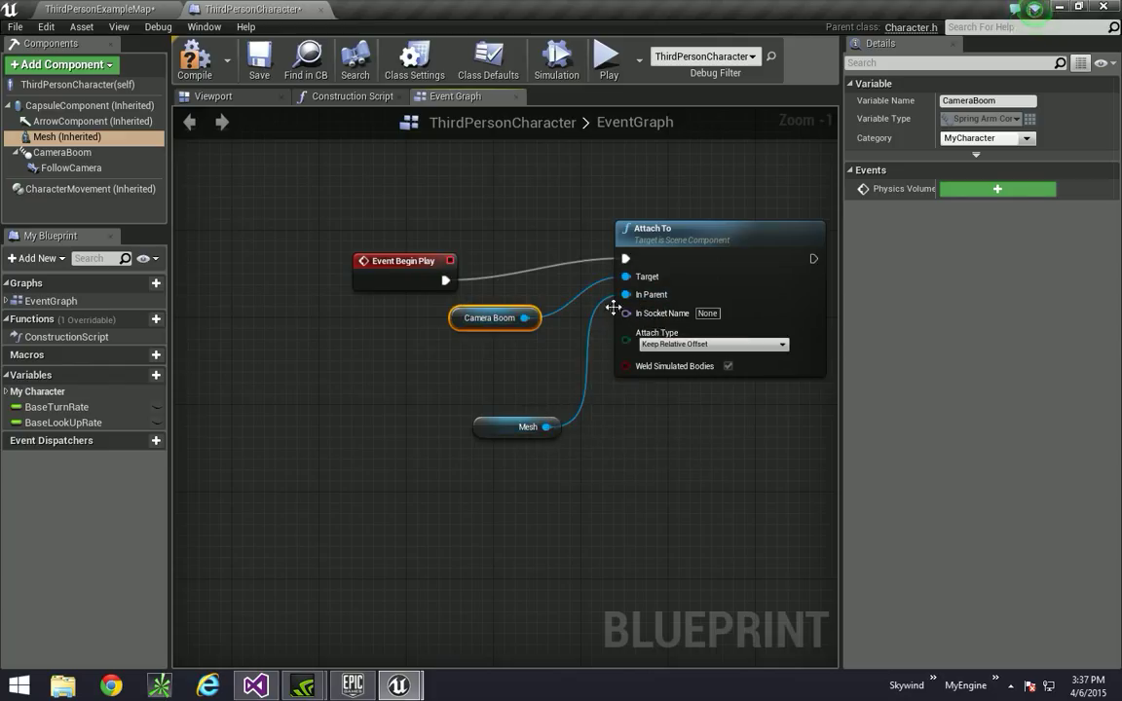
drag(498, 430, 487, 365)
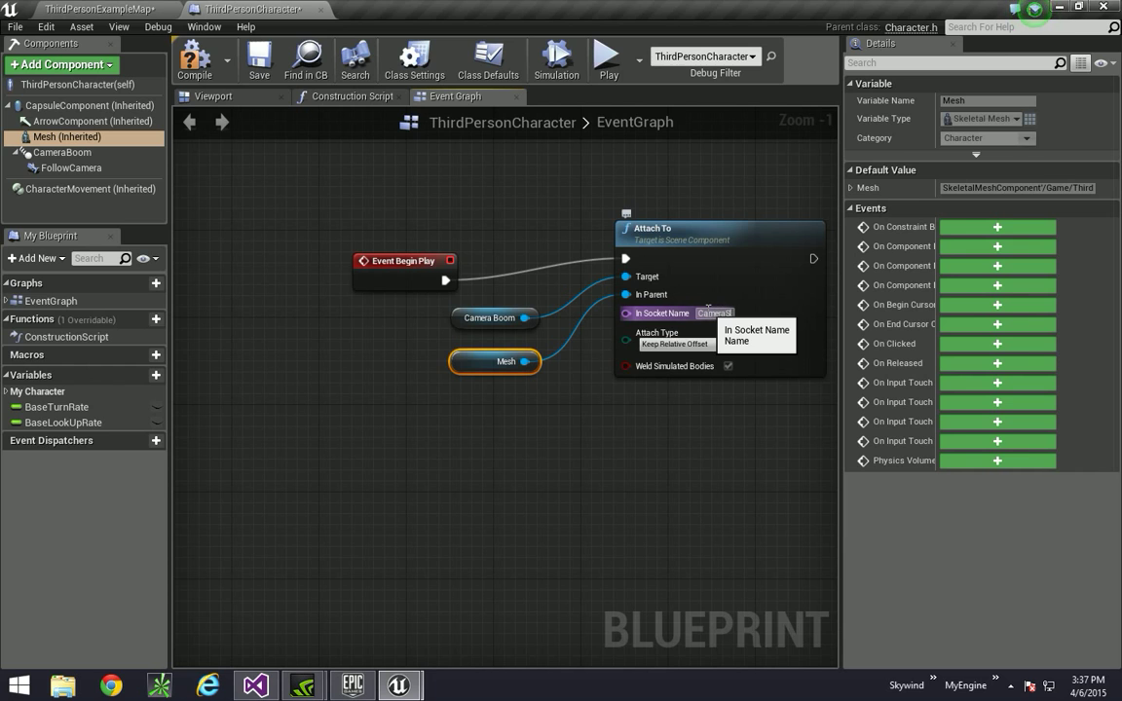
Set Attach To's In Socket Name to CameraSocket and its Attach Type to Keep World Position, and compile the blueprint
click(712, 313)
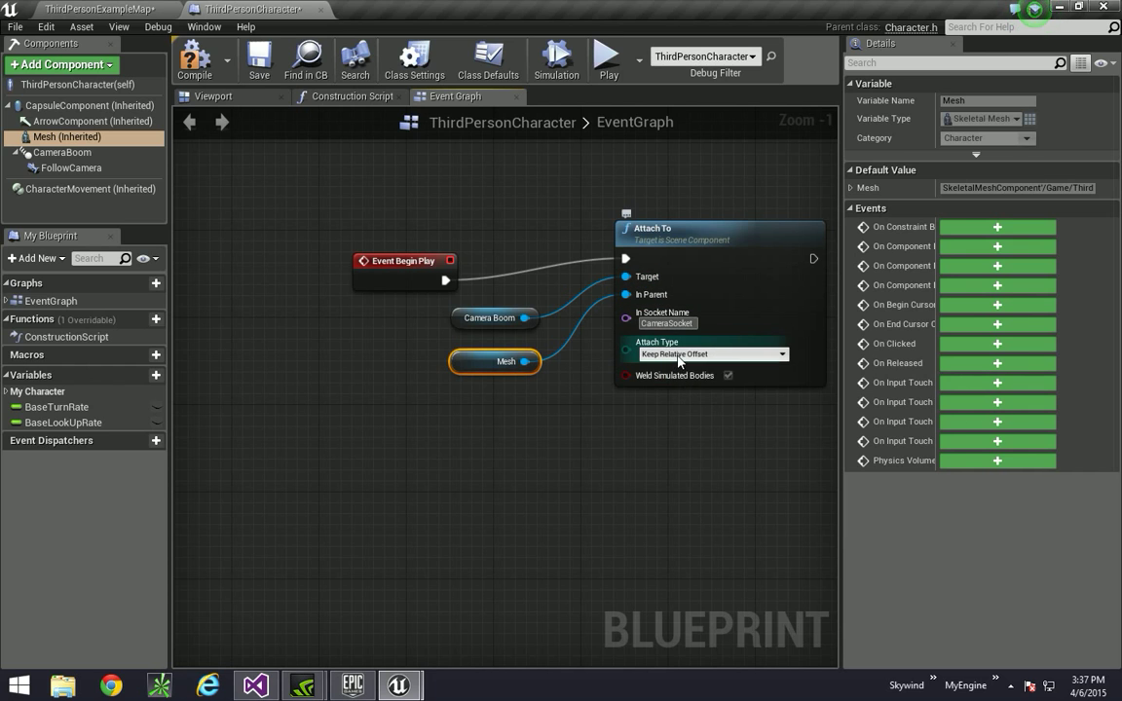
click(711, 355)
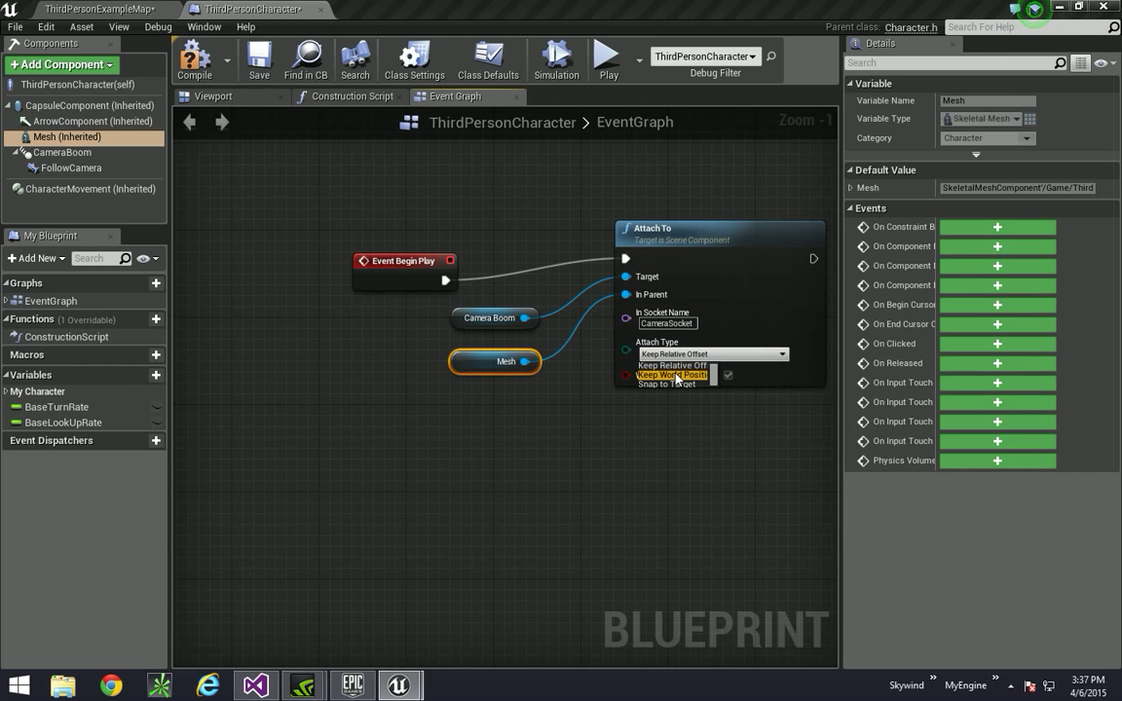
click(676, 376)
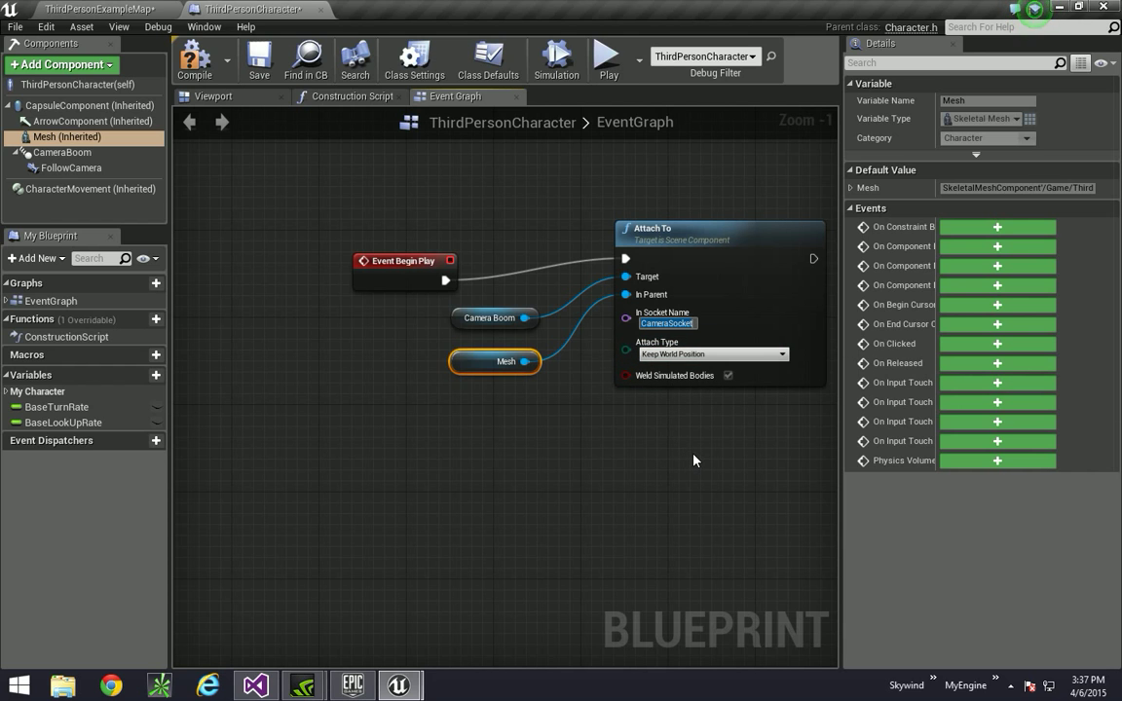
right_drag(693, 461, 655, 501)
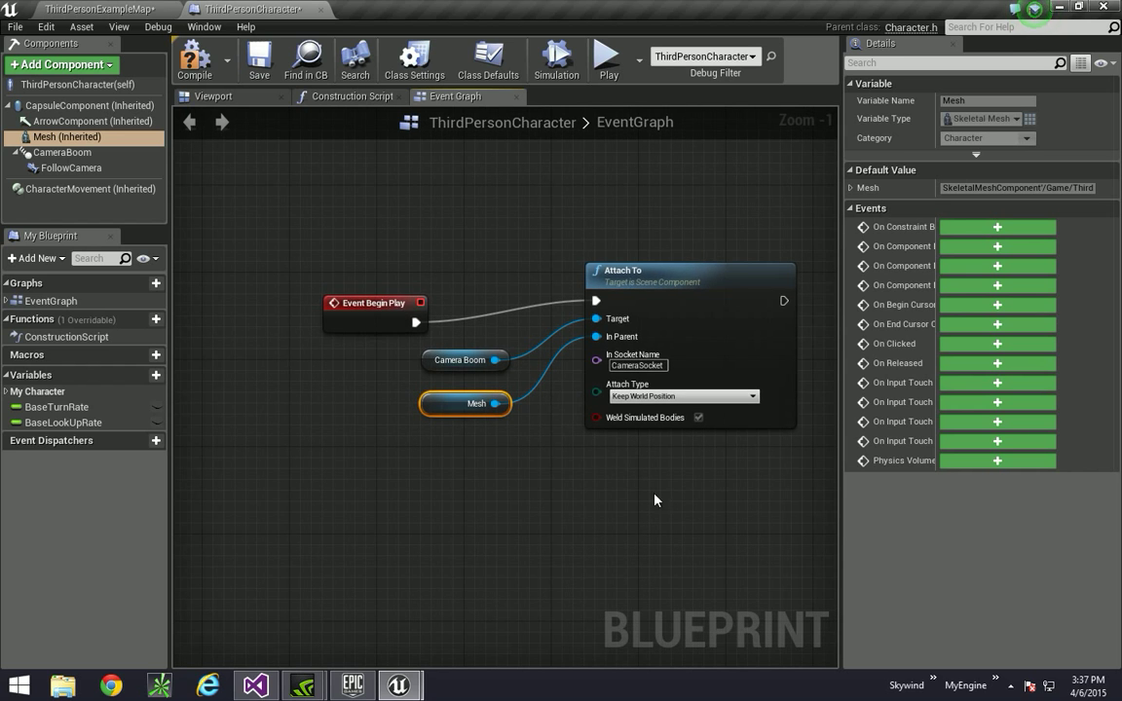
click(195, 58)
Play-test the ThirdPersonExampleMap level to examine how the camera and character move, and end the session
click(102, 9)
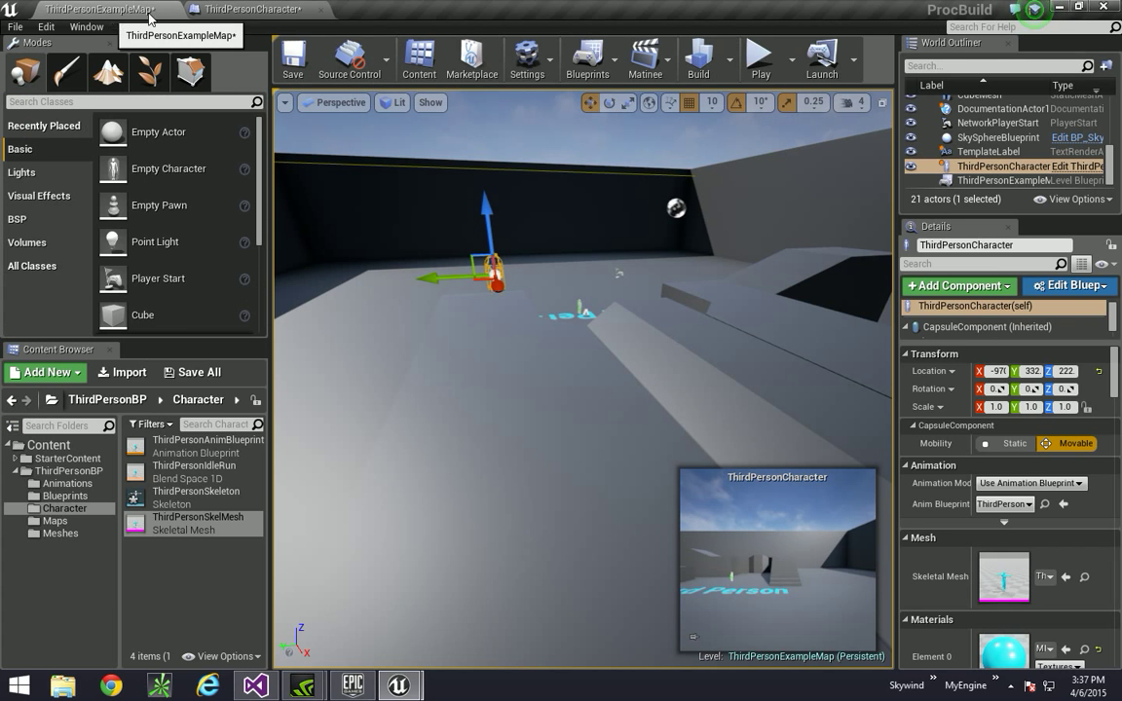
click(760, 60)
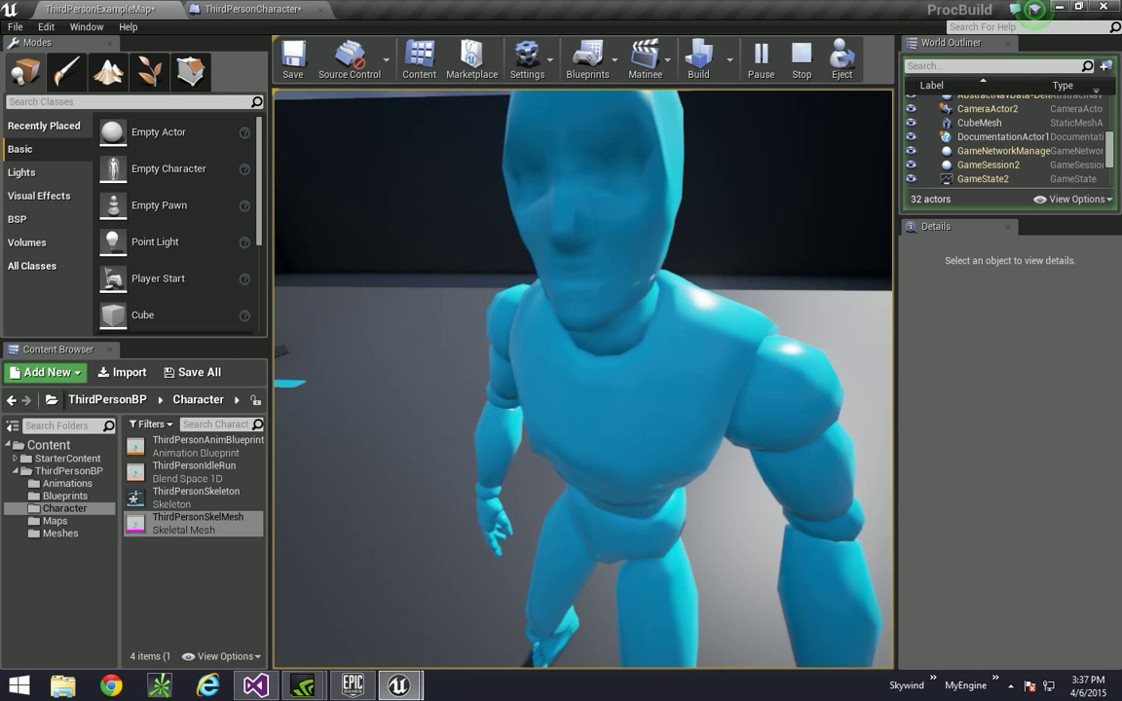
key(a)
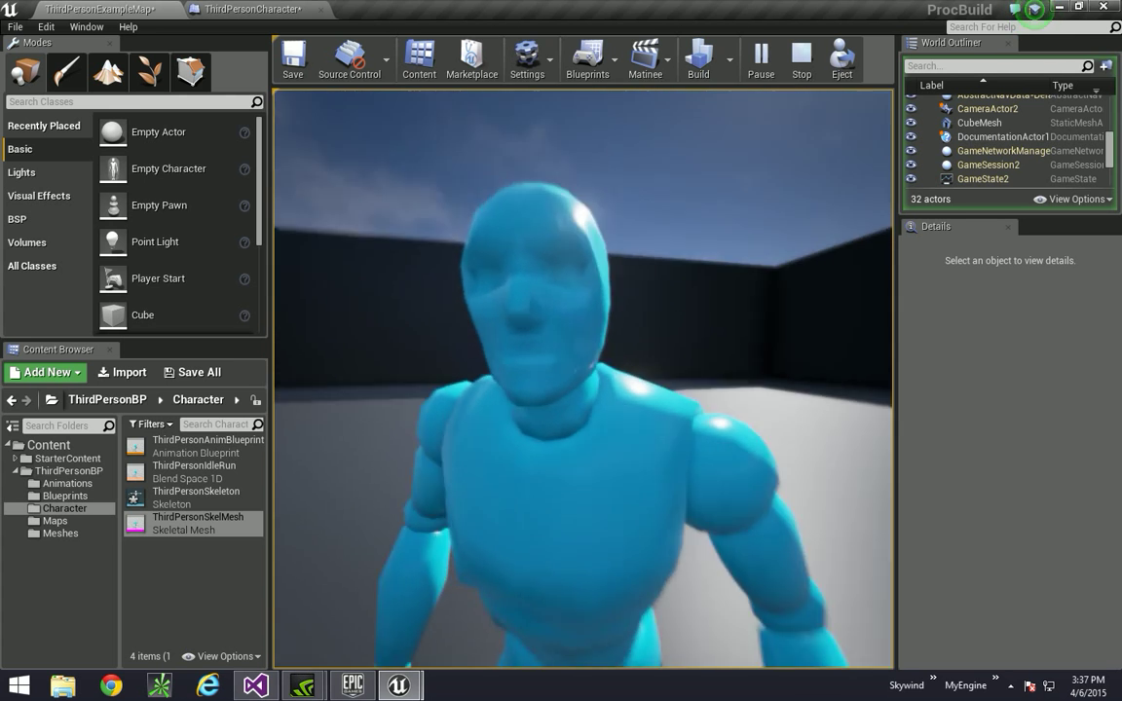
key(Escape)
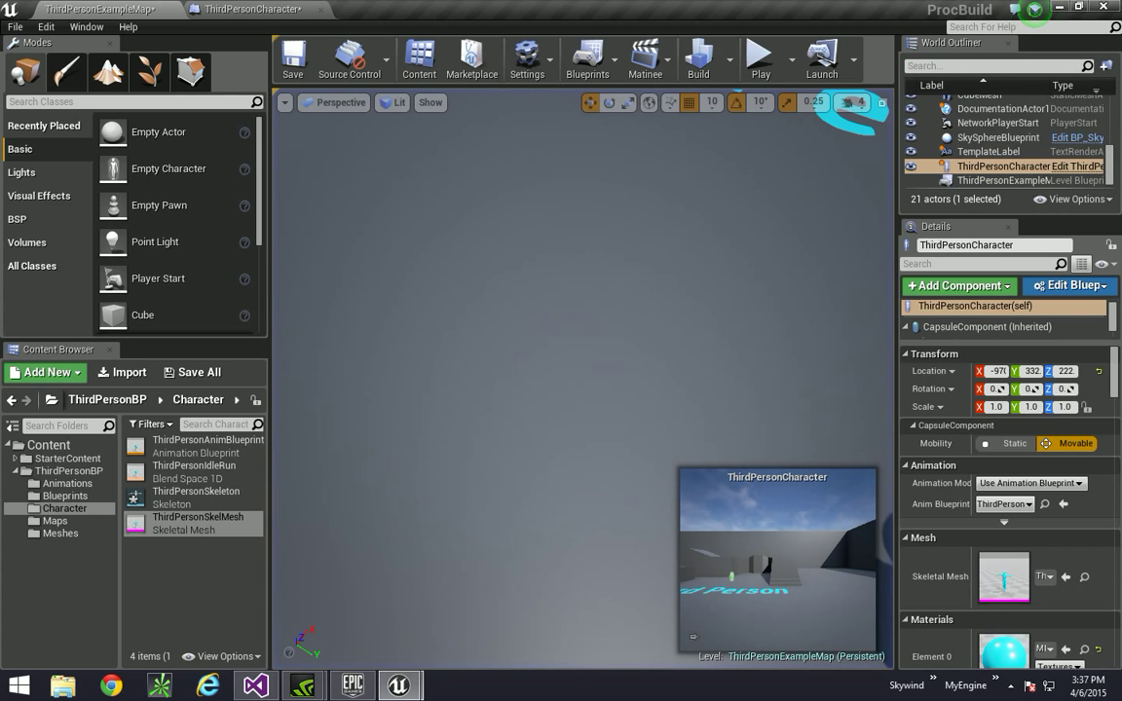
Enable Use Controller Rotation Yaw in the ThirdPersonCharacter blueprint's class defaults
click(249, 9)
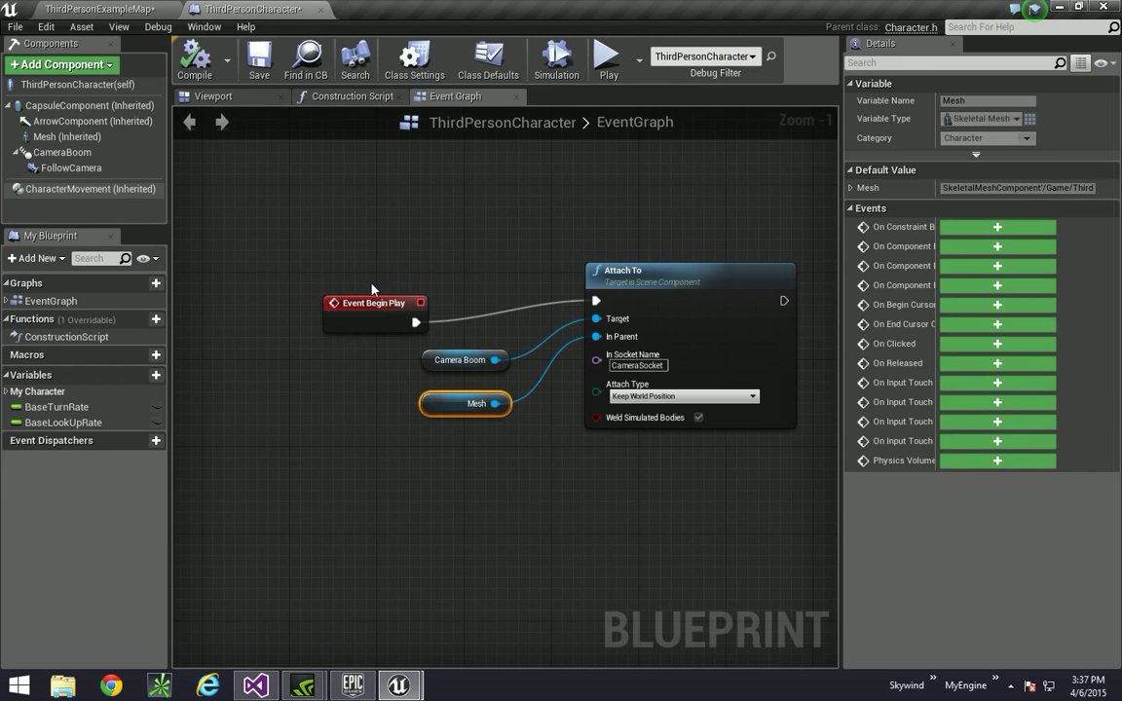
right_drag(598, 199, 541, 187)
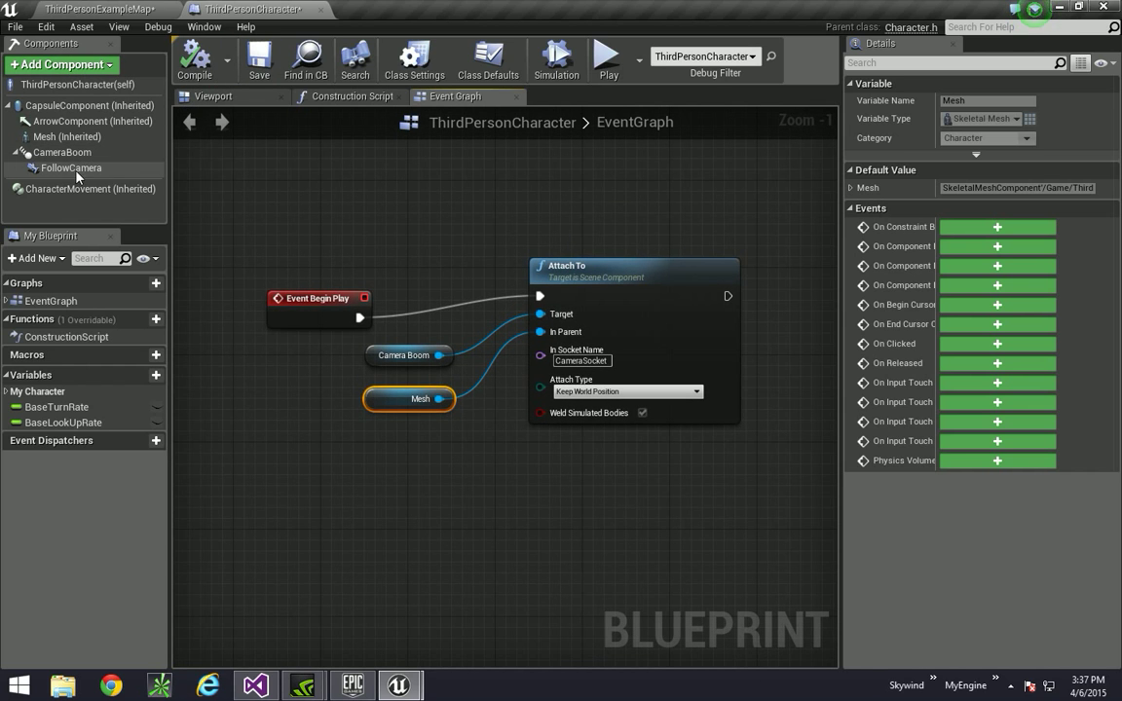
click(67, 86)
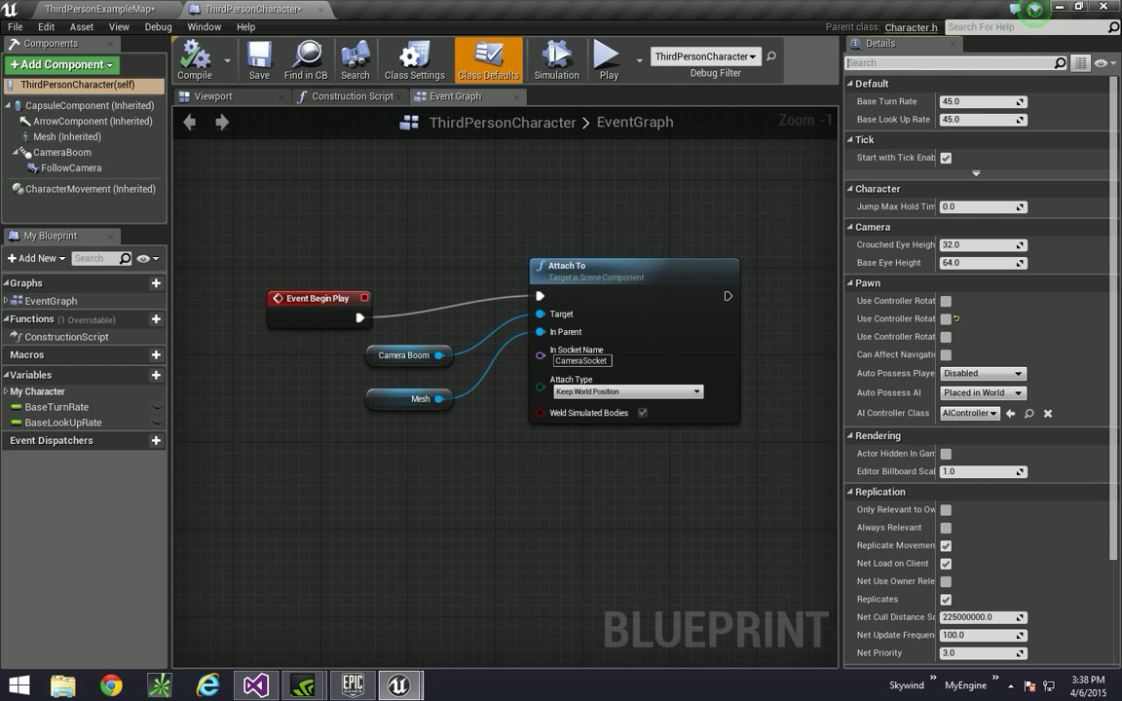
text(ya)
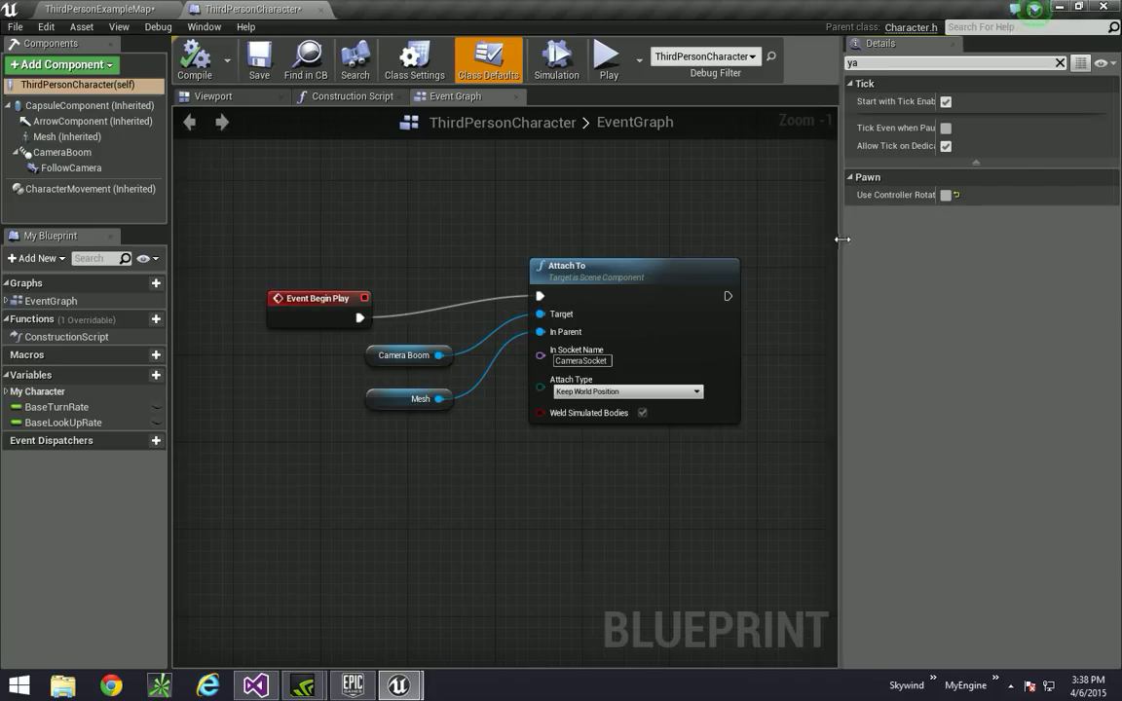
drag(838, 241, 782, 232)
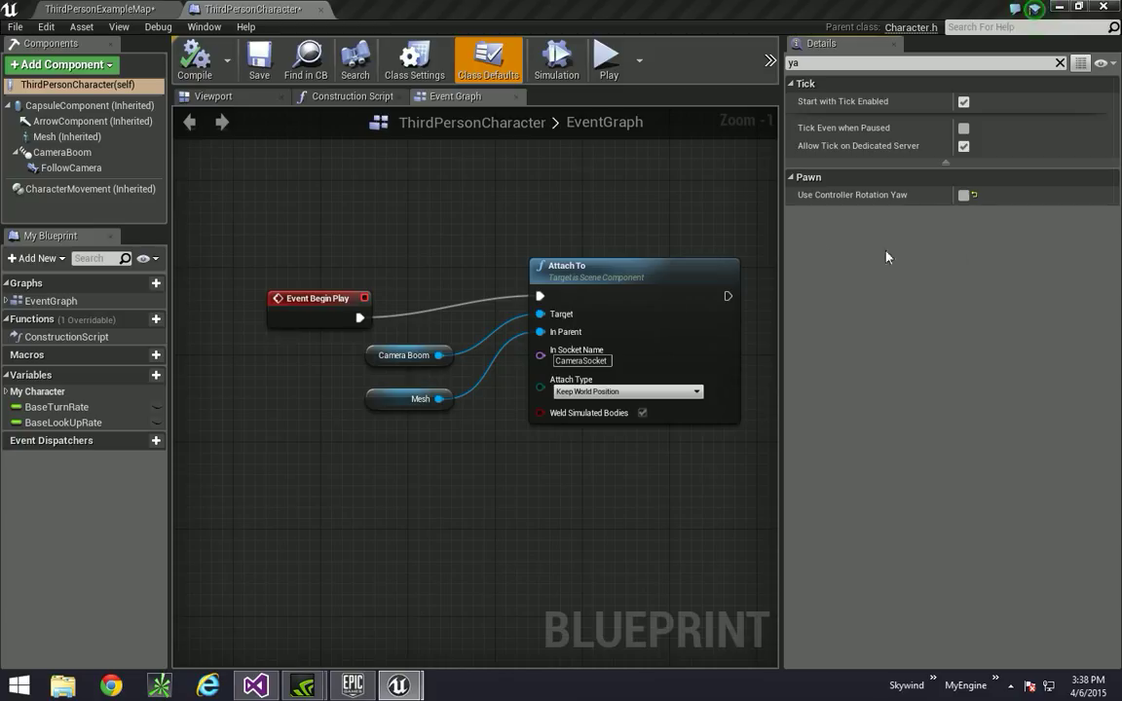
click(964, 195)
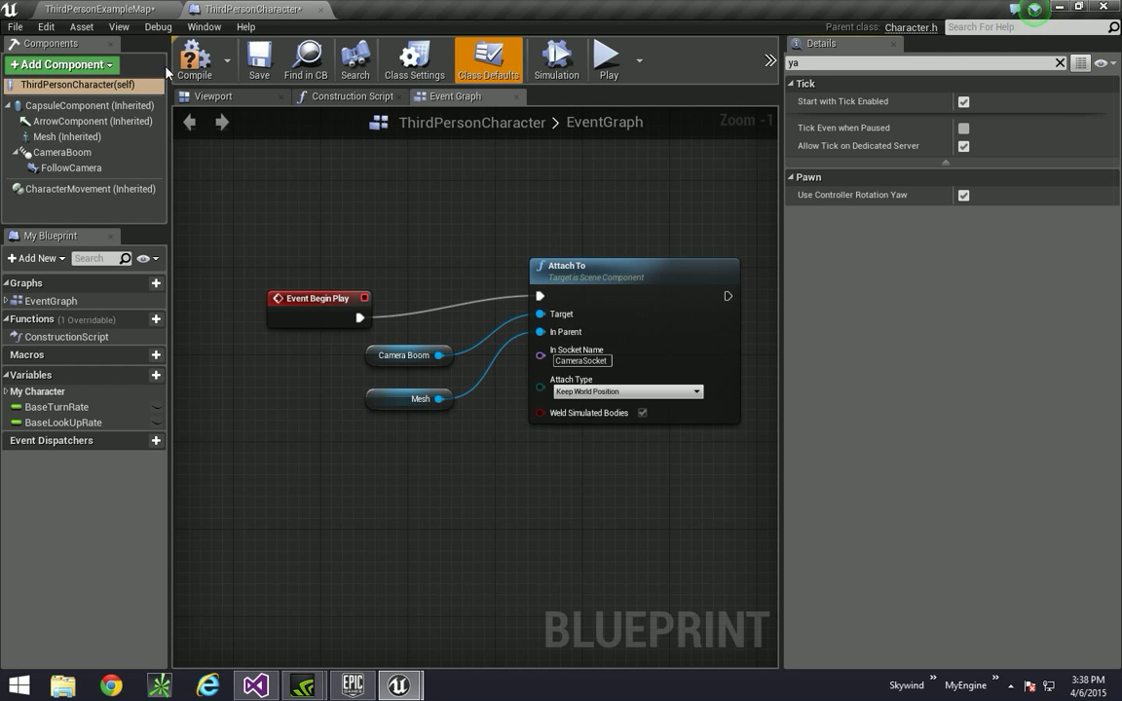
Play-test ThirdPersonExampleMap to examine how the first-person view follows the controller rotation, and end the session
click(101, 9)
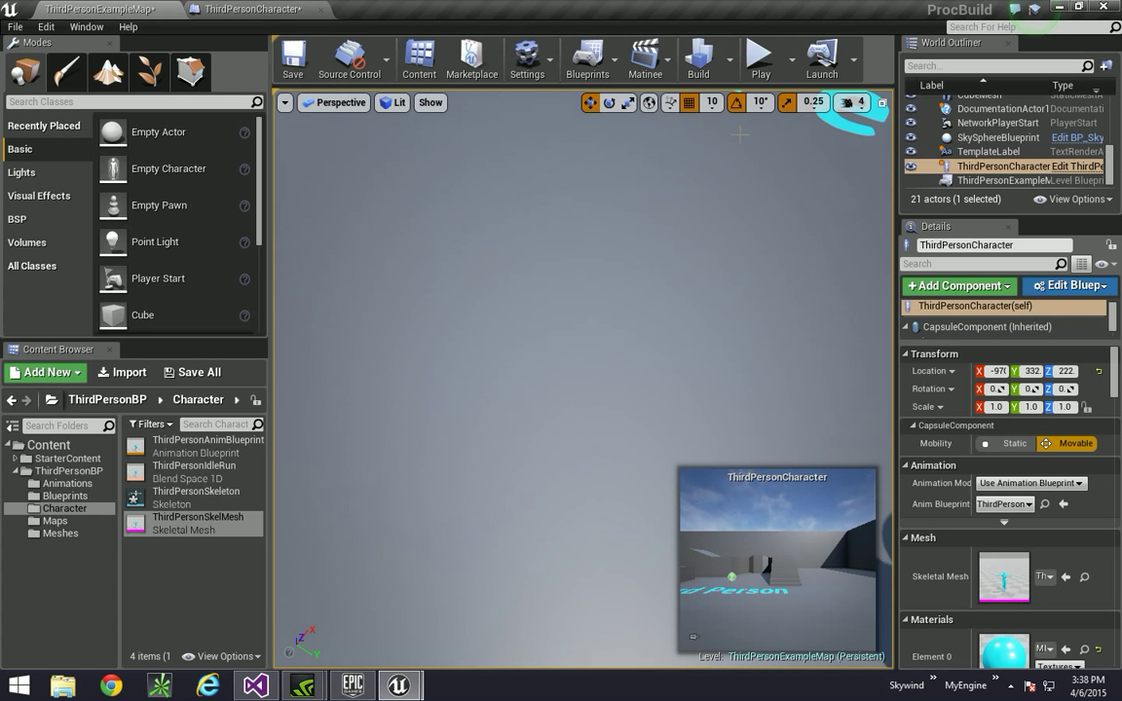
click(759, 56)
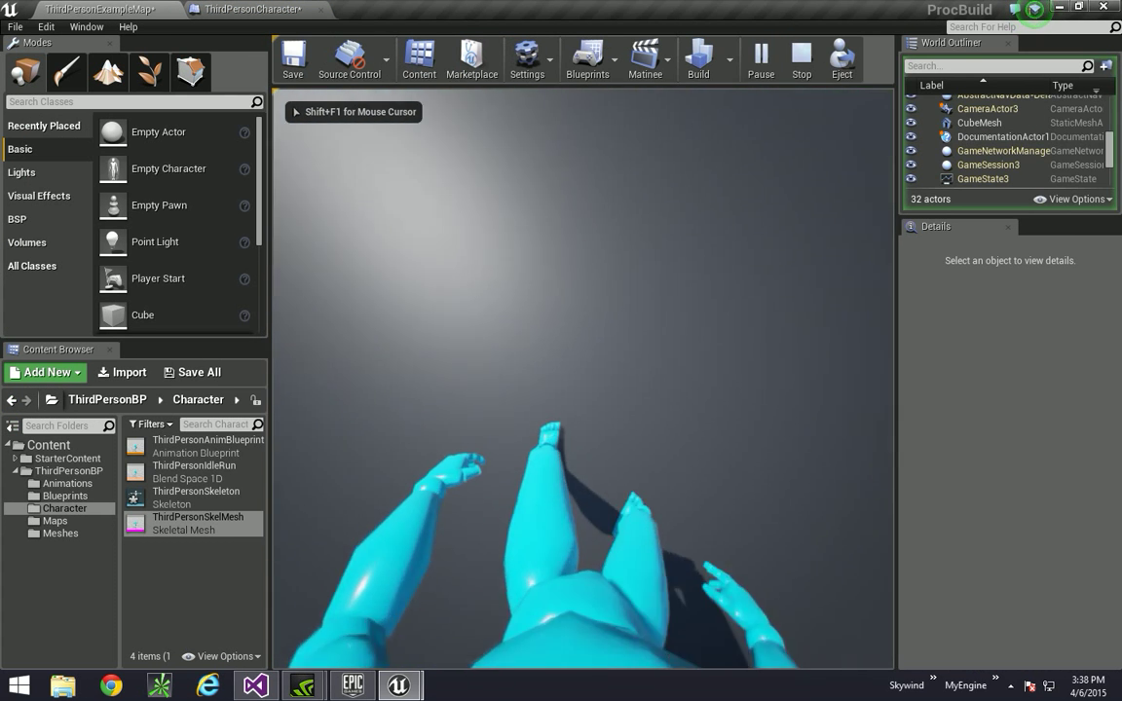
key(w)
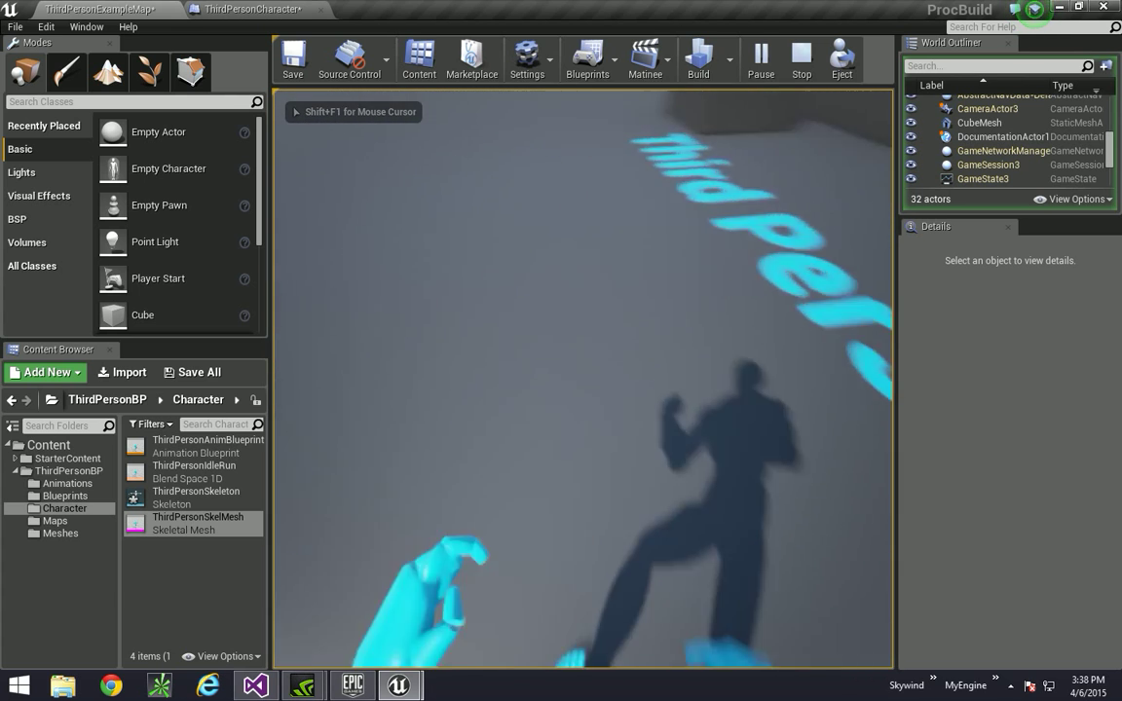
key(w)
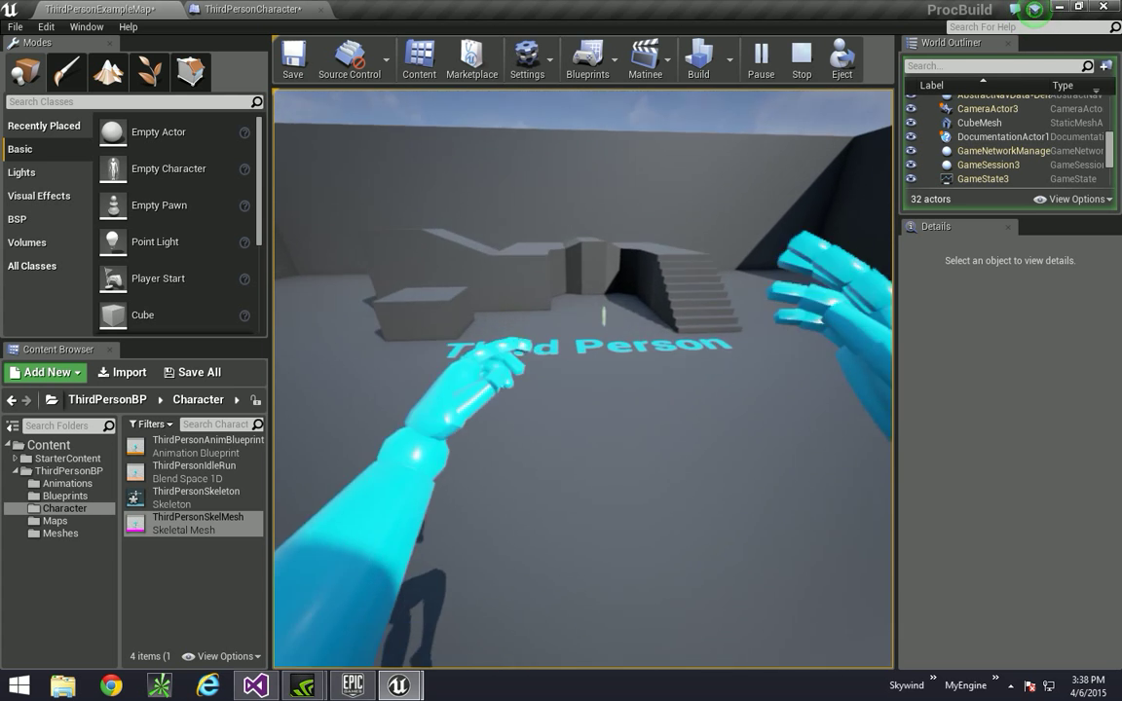
key(Escape)
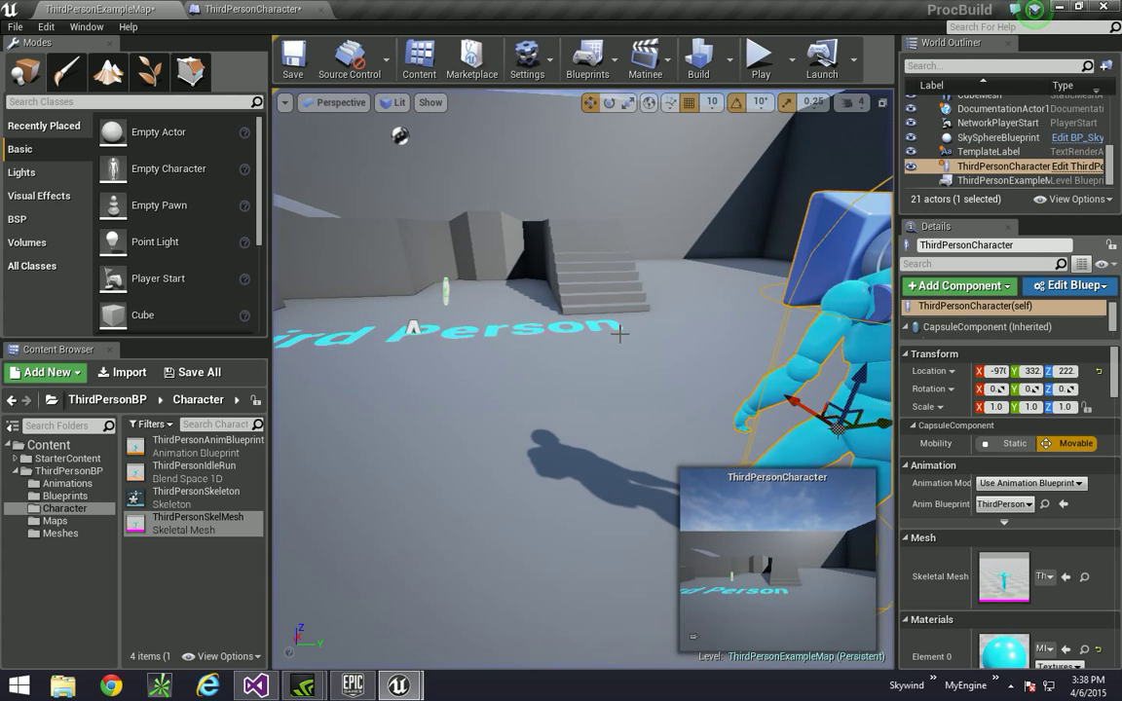
Delete the LeftArm, Ramp and Bump static meshes of the walkway from the level
right_drag(582, 379, 545, 384)
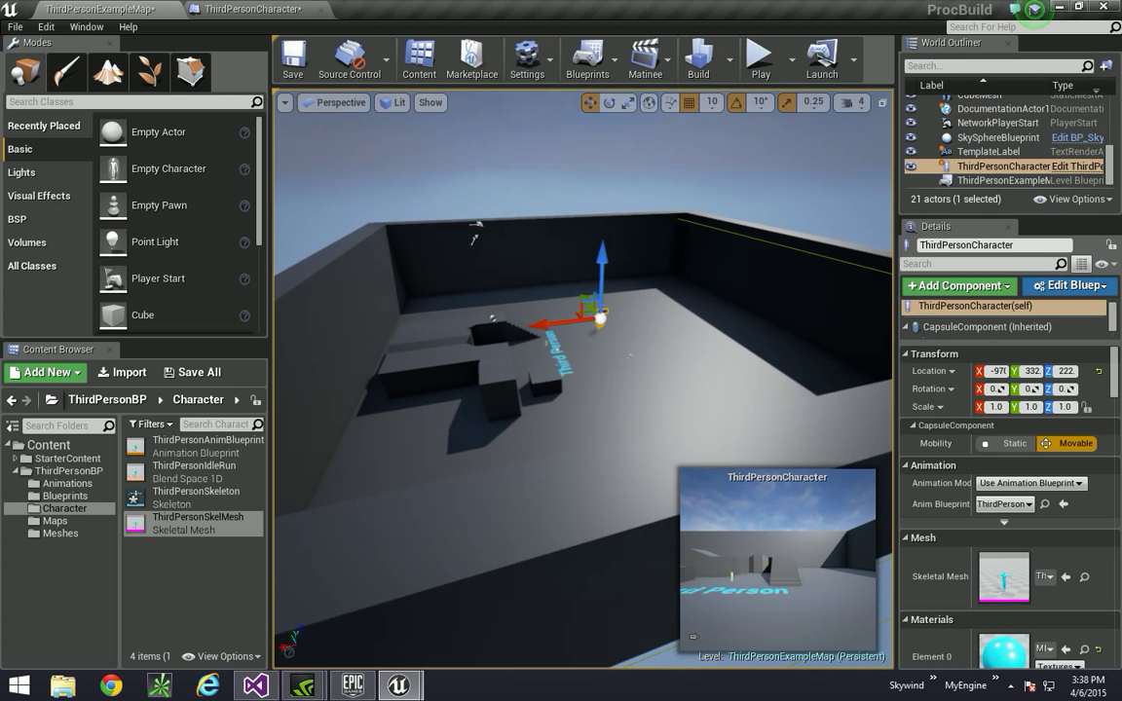
click(505, 355)
right_drag(611, 422, 648, 428)
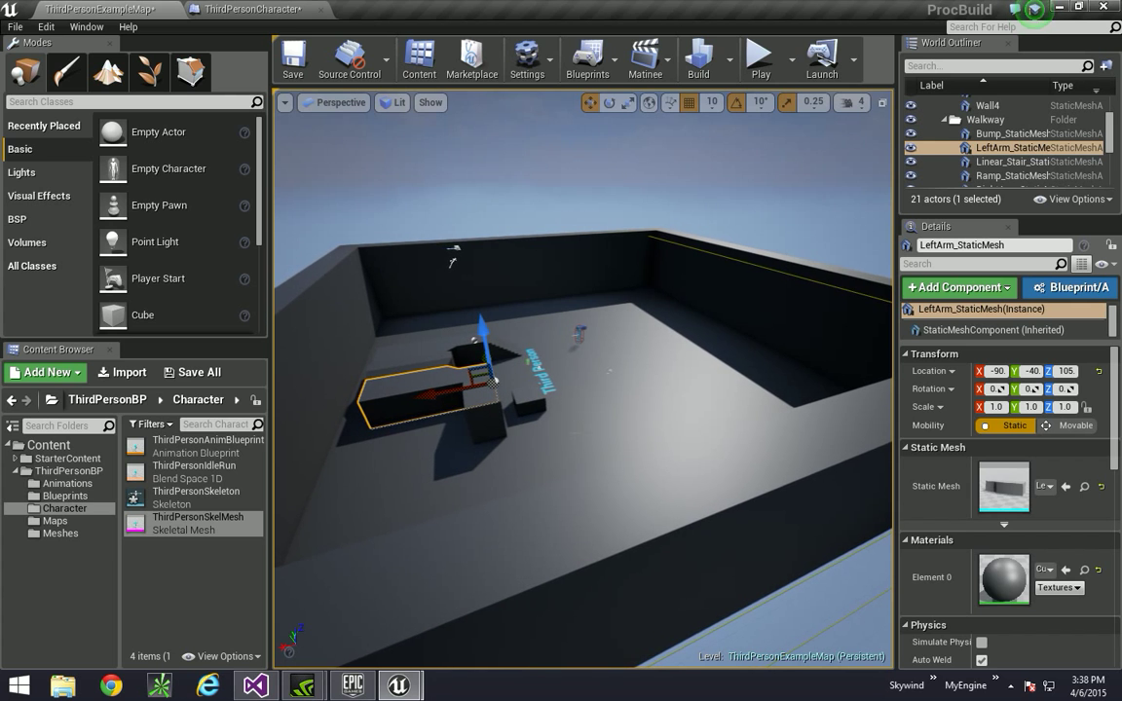
right_drag(572, 428, 653, 356)
right_drag(604, 509, 487, 594)
click(498, 354)
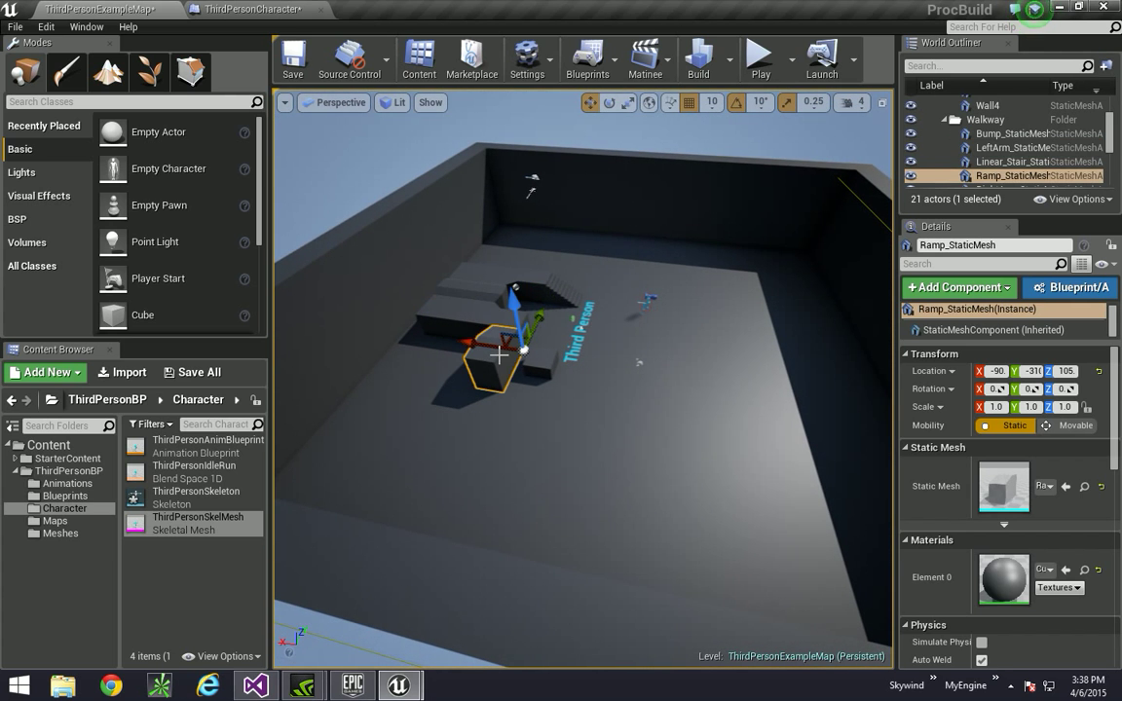
key(Delete)
click(539, 366)
key(Delete)
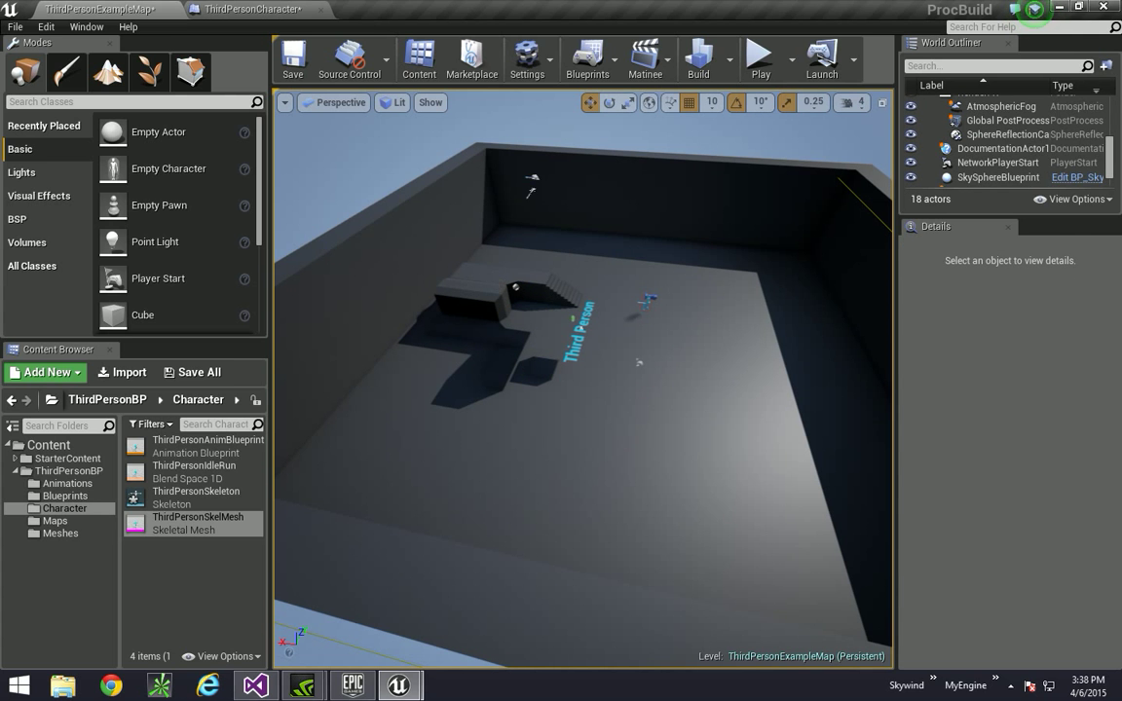
Delete the two remaining walkway blocks beside the staircase and the arena floor
click(498, 289)
key(Delete)
click(494, 291)
key(Delete)
right_drag(571, 347, 593, 400)
click(571, 347)
key(Delete)
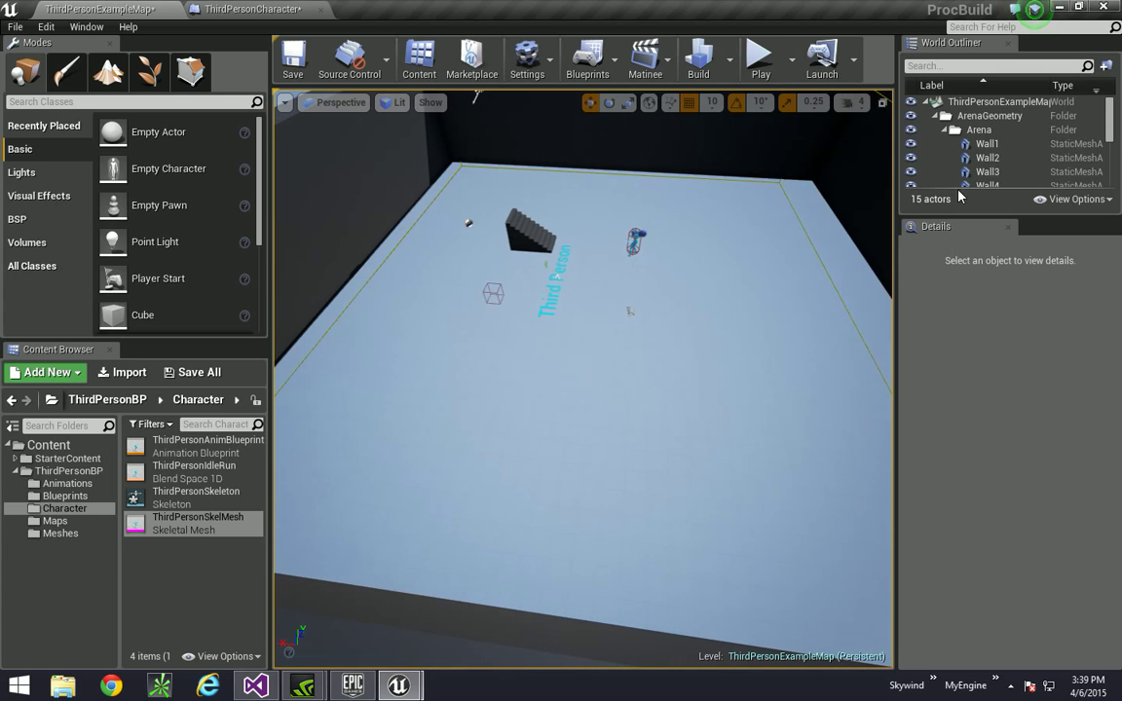
Delete the arena walls Wall1 to Wall4 and the leftover linear staircase from the level
click(987, 143)
scroll(991, 172, down, 2)
shift+click(1002, 136)
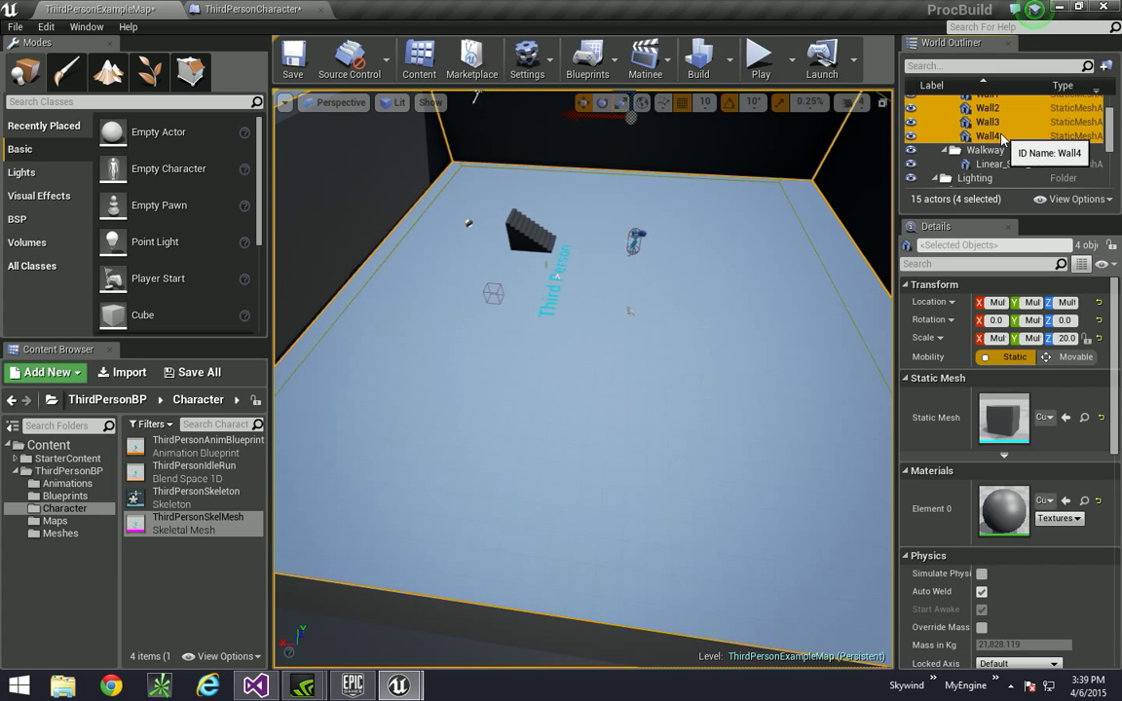
key(Delete)
scroll(1006, 161, up, 2)
right_drag(609, 291, 612, 205)
click(512, 355)
key(Delete)
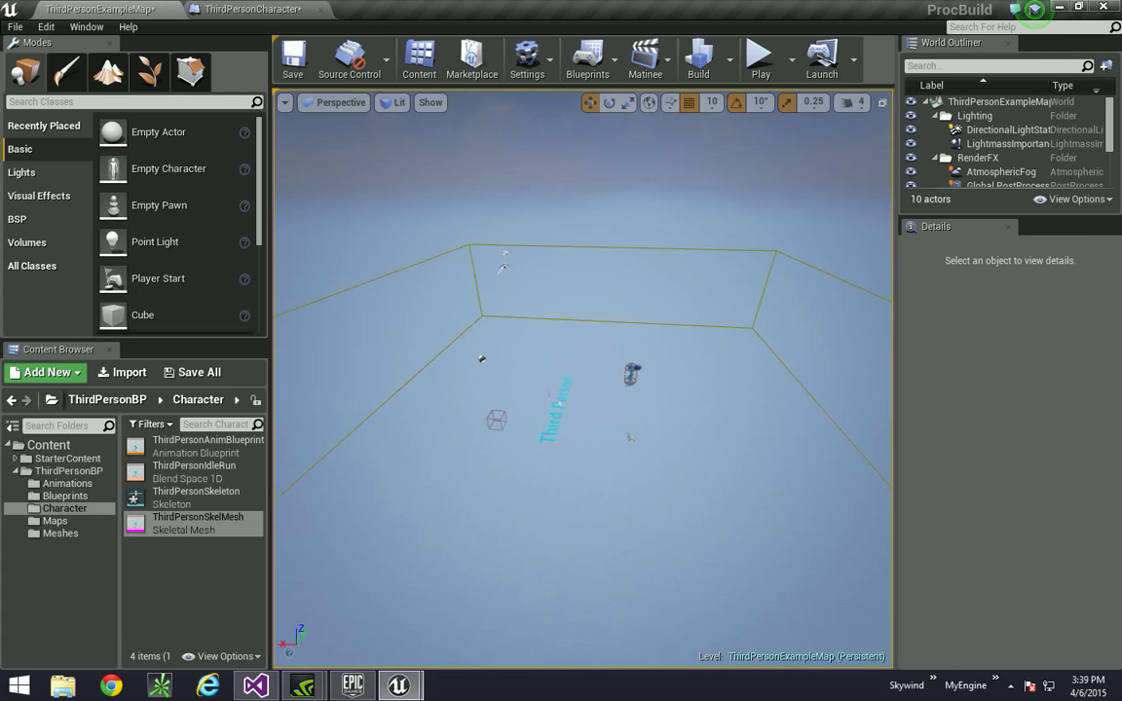
Delete the documentation actor, the Third Person template label and the network player start from the level
scroll(584, 415, up, 5)
click(560, 408)
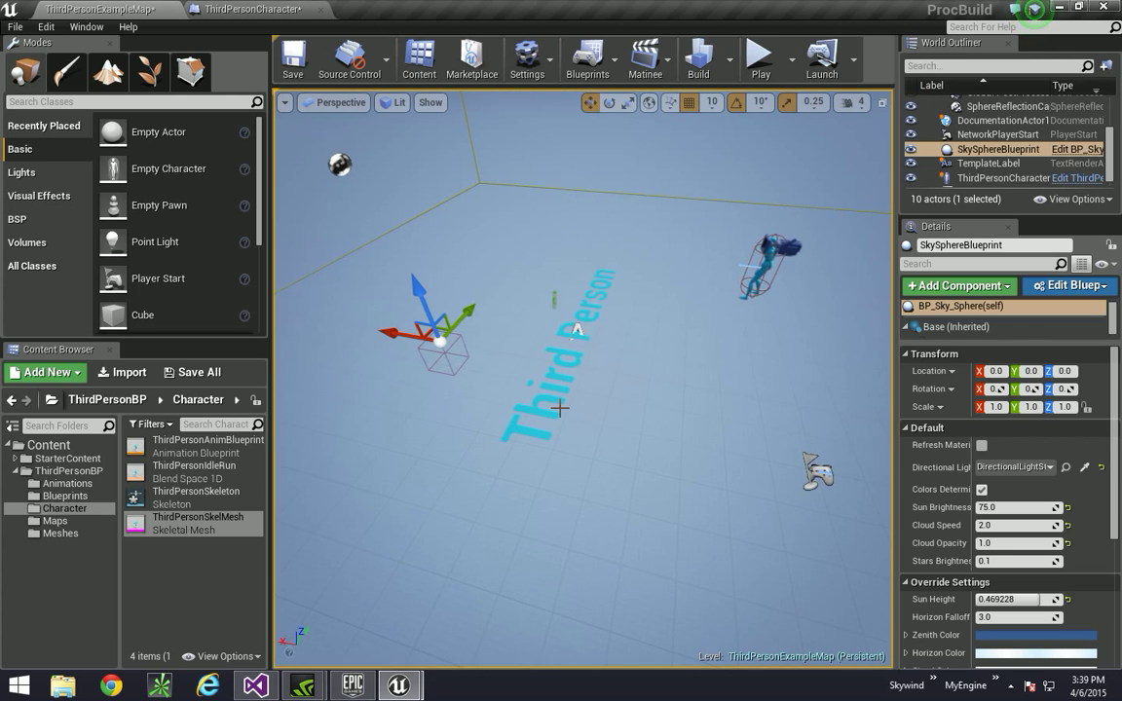
click(579, 330)
key(Delete)
right_drag(556, 408, 609, 409)
click(710, 419)
key(Delete)
click(516, 337)
right_drag(516, 337, 601, 302)
key(Delete)
Delete the placed ThirdPersonCharacter actor from the level
click(563, 348)
click(531, 244)
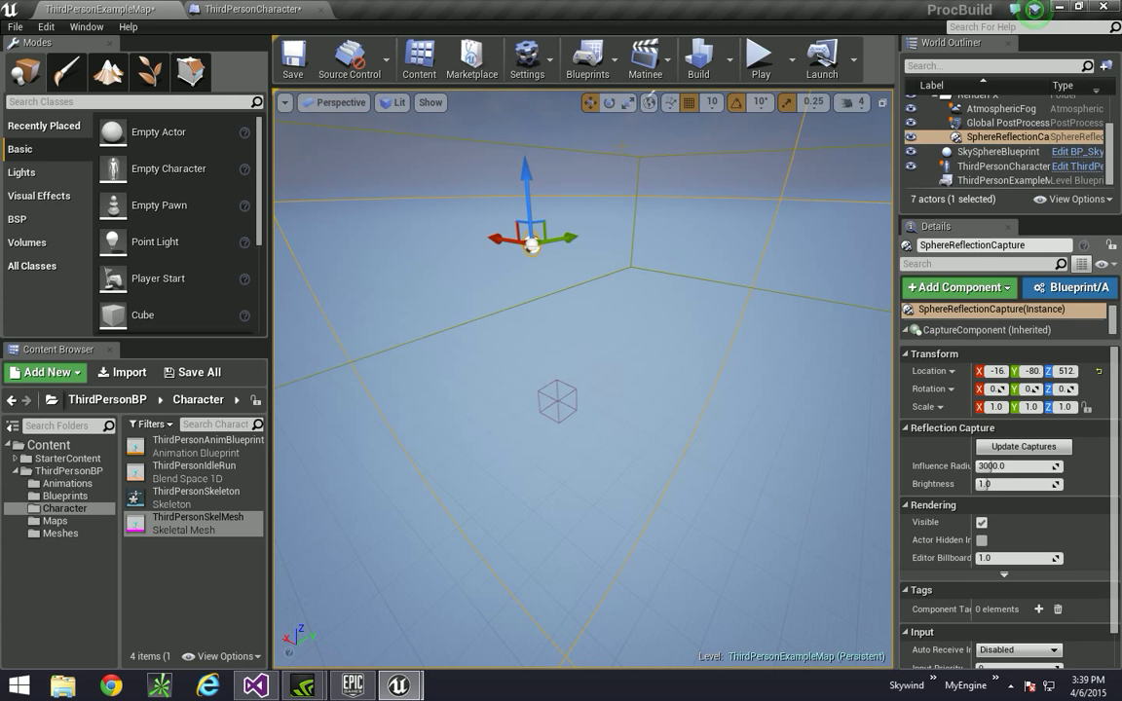
click(612, 148)
click(612, 154)
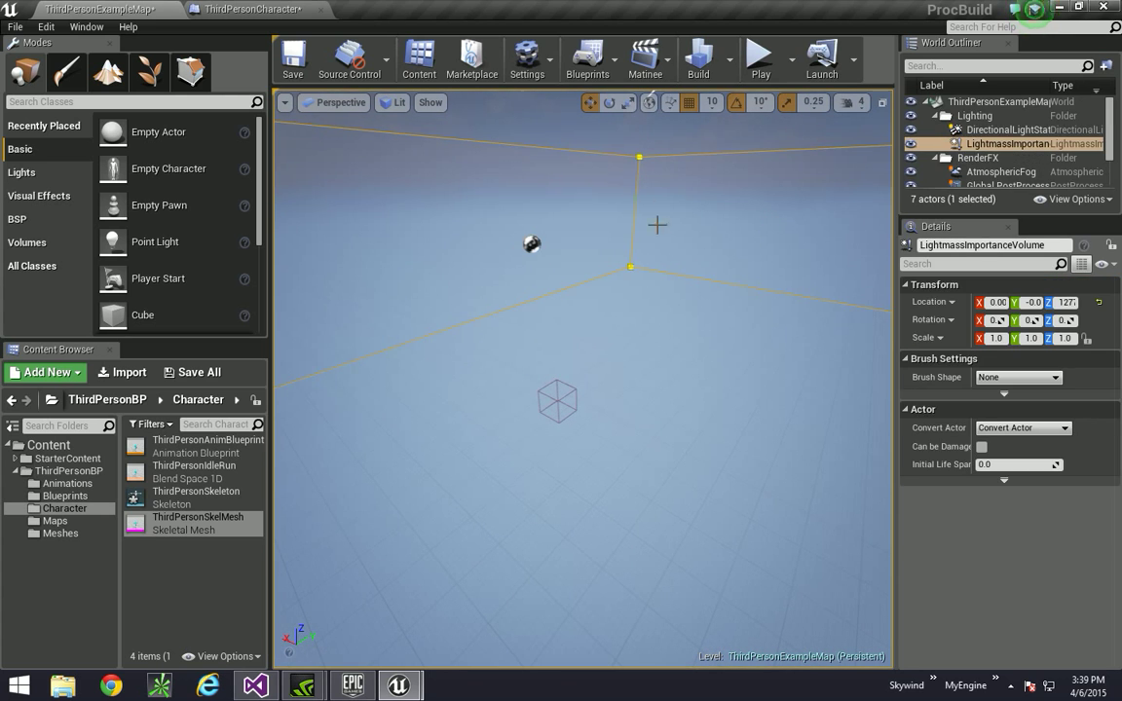
right_drag(658, 225, 679, 270)
click(757, 365)
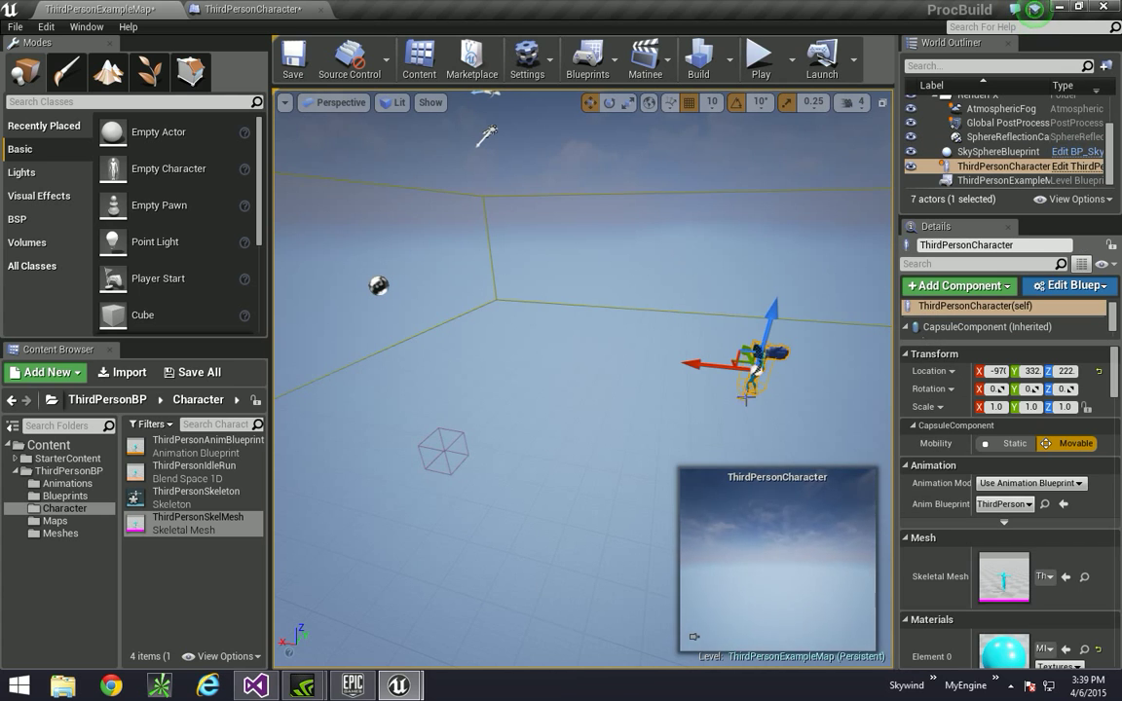
mouse_move(604, 366)
right_down()
mouse_move(541, 347)
mouse_move(655, 405)
mouse_move(624, 370)
right_up()
key(Delete)
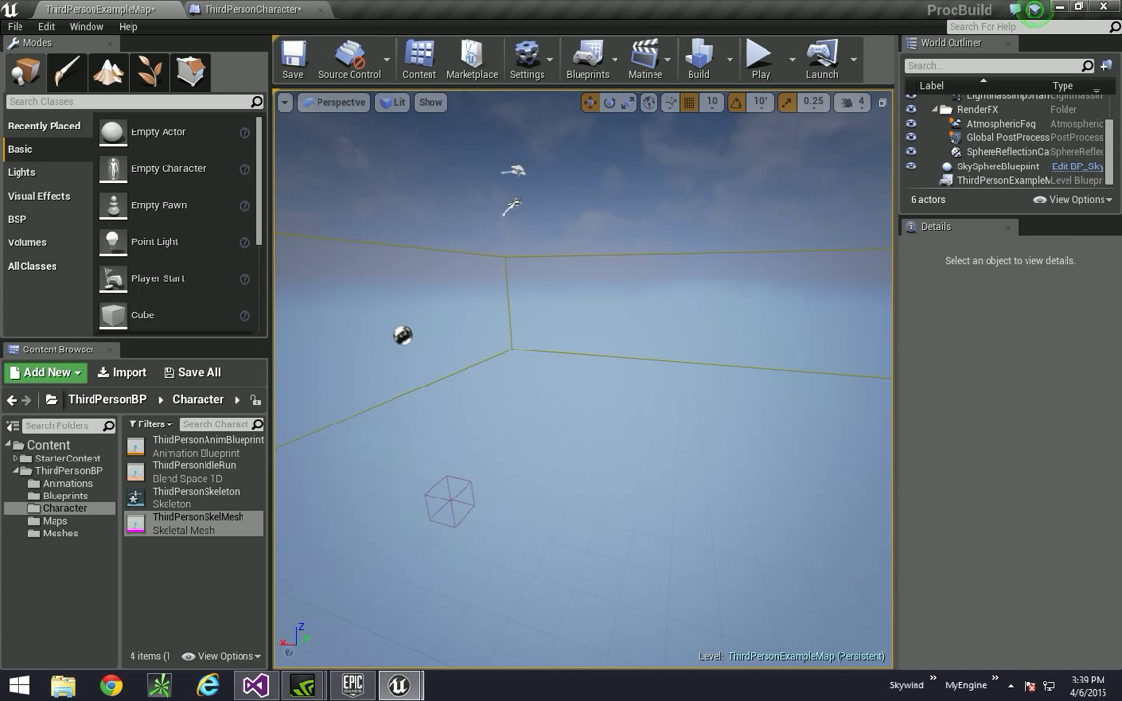
Search the placeable classes for cube and place a Cube in the empty level
right_drag(601, 271, 609, 360)
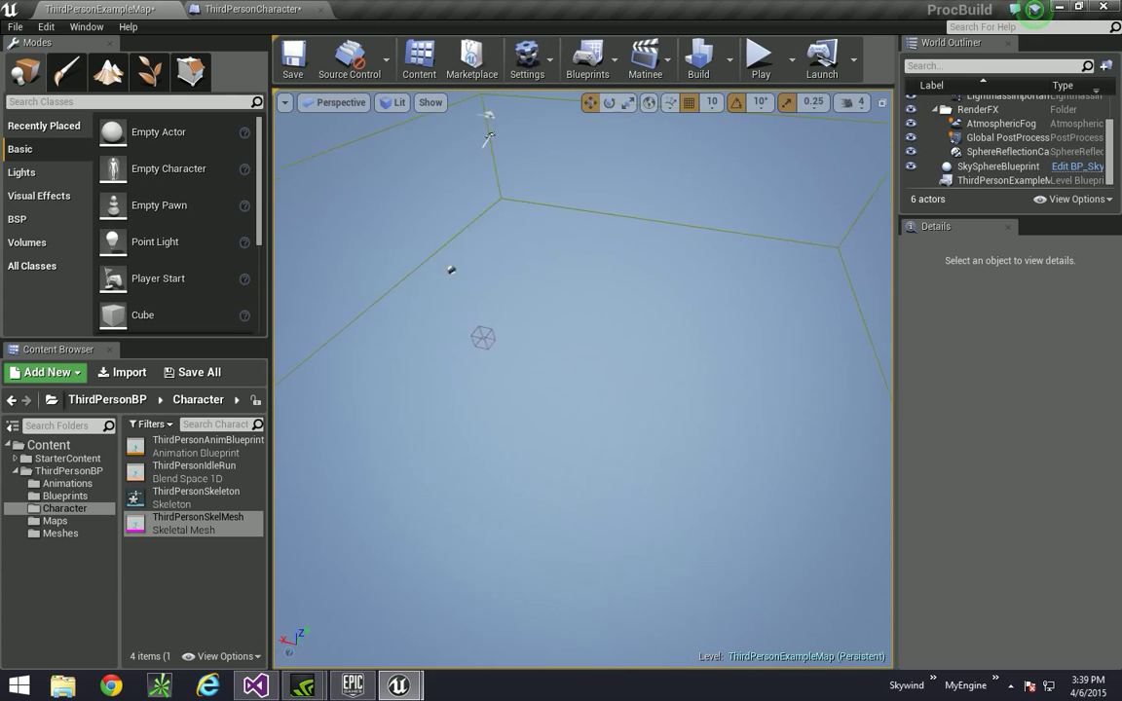
right_drag(608, 361, 573, 353)
key(s)
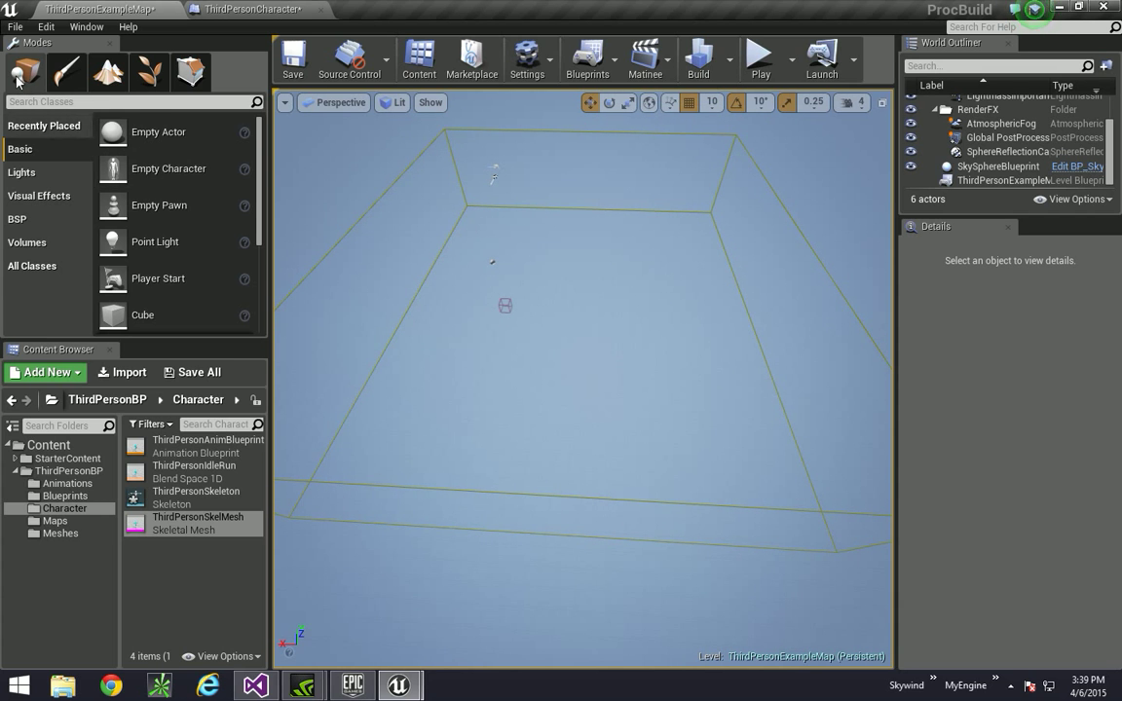
click(98, 103)
text(cube)
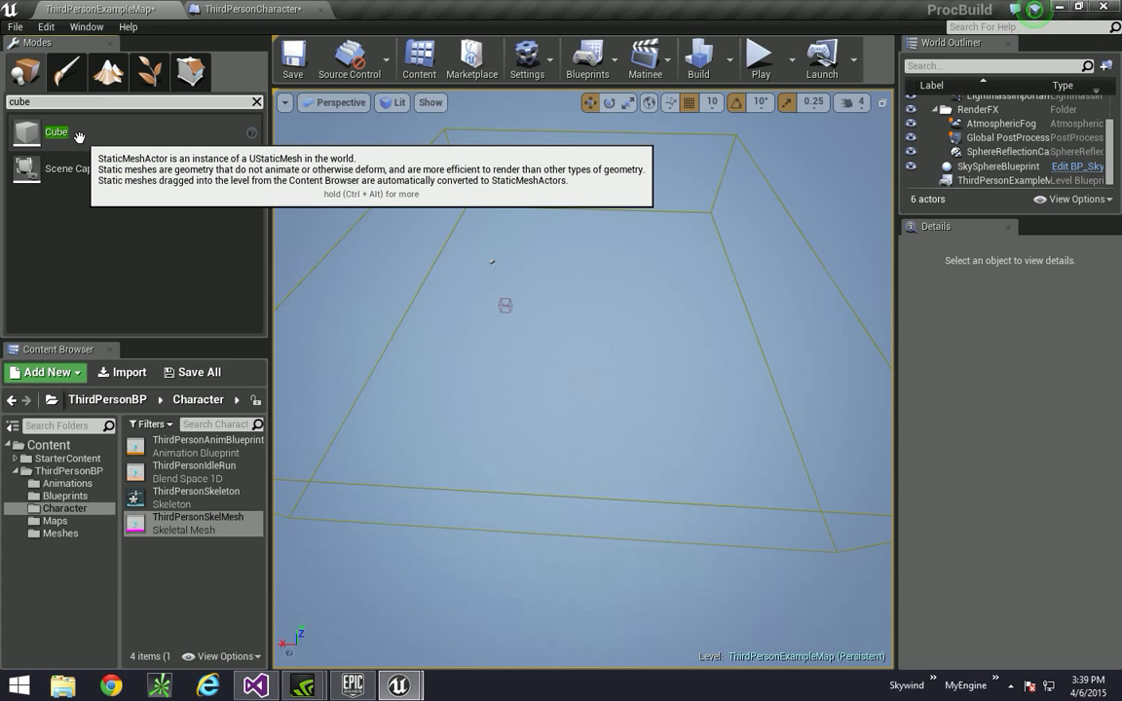
drag(78, 138, 567, 339)
Try repositioning the Cube to about Y 10 and Z 190 in the level, and delete it
right_drag(516, 274, 770, 275)
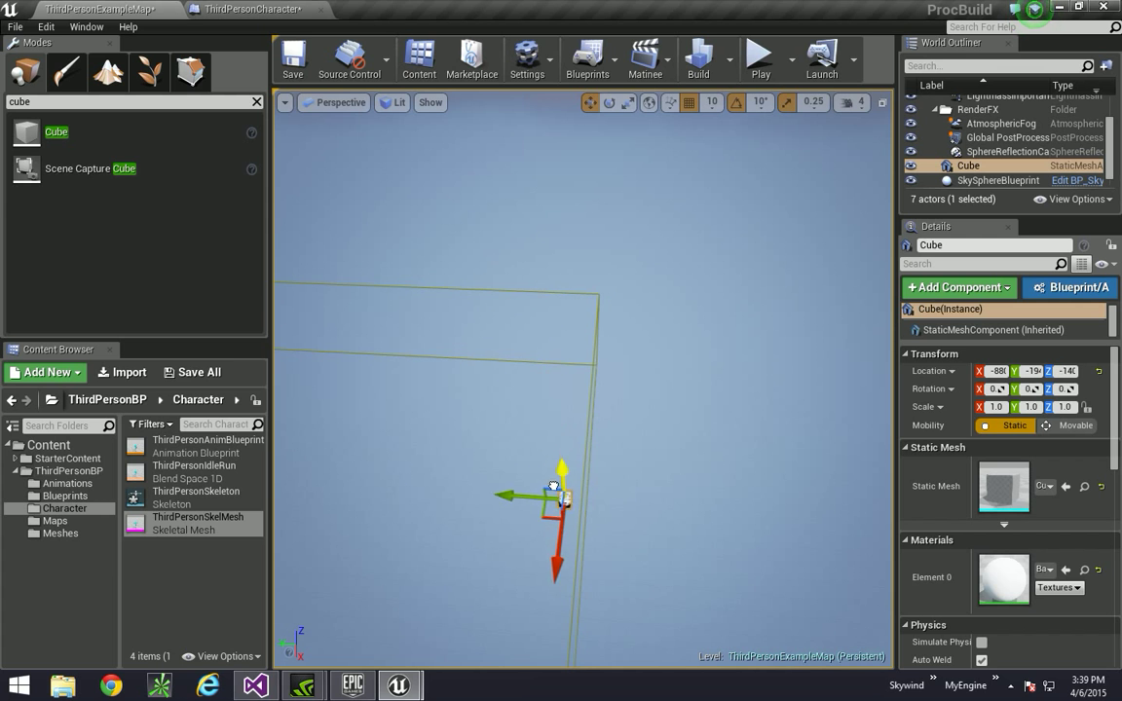
drag(553, 486, 557, 535)
right_drag(604, 480, 555, 558)
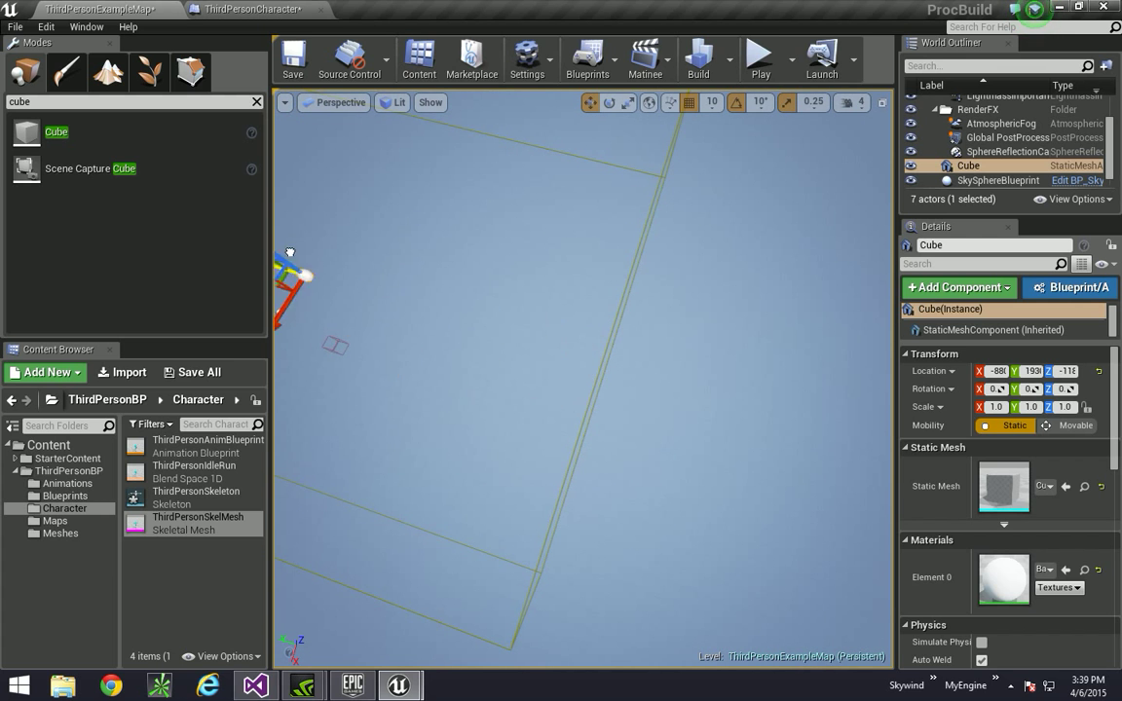
drag(306, 217, 322, 217)
right_drag(322, 217, 263, 156)
right_drag(546, 314, 545, 313)
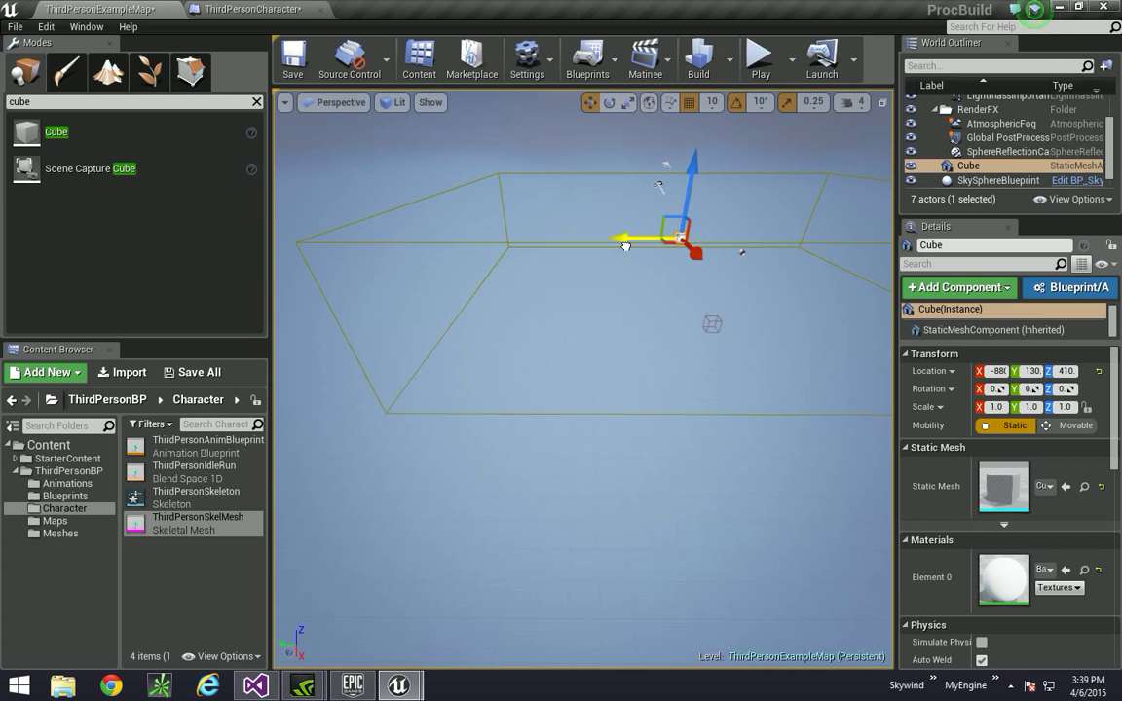
right_drag(709, 197, 708, 198)
right_drag(772, 251, 772, 251)
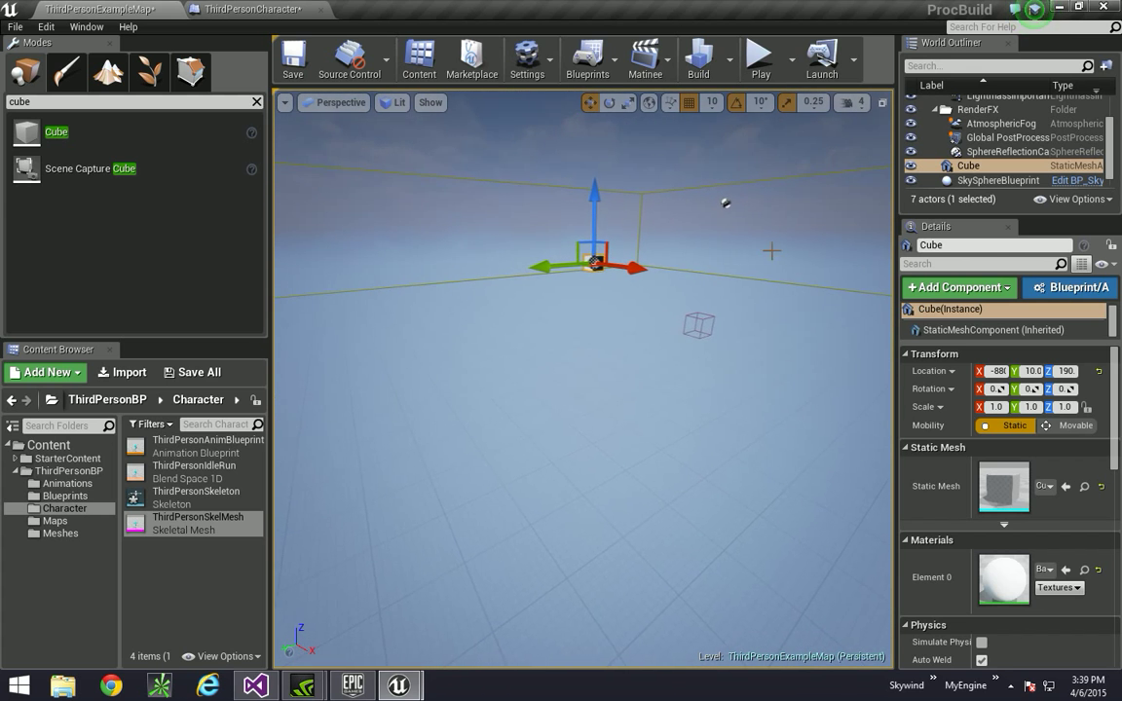
key(Delete)
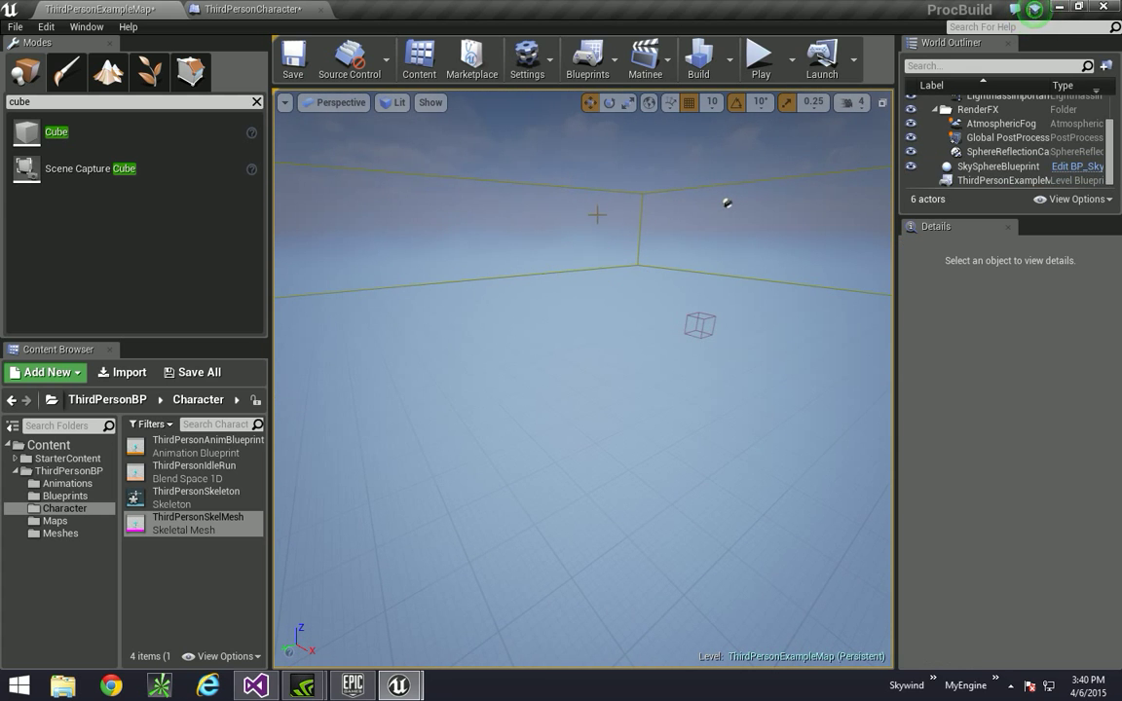
Switch to the landscape creation mode and try a Section Size of 7×7 Quads for the new landscape
right_drag(596, 212, 545, 242)
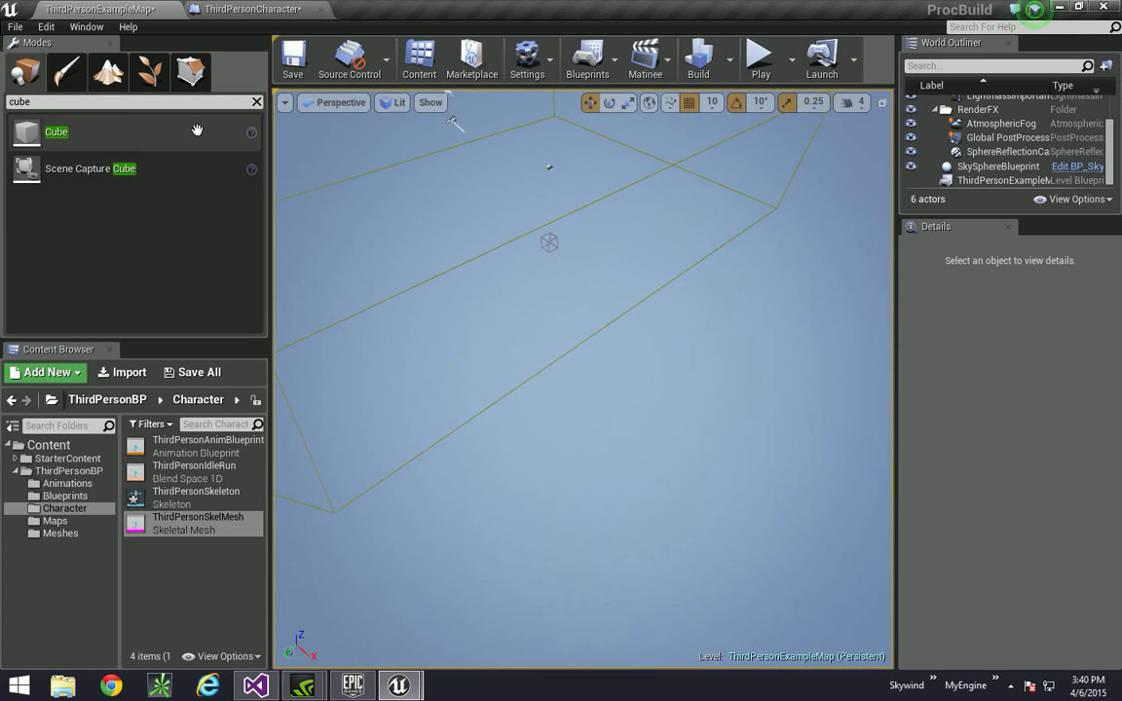
click(149, 70)
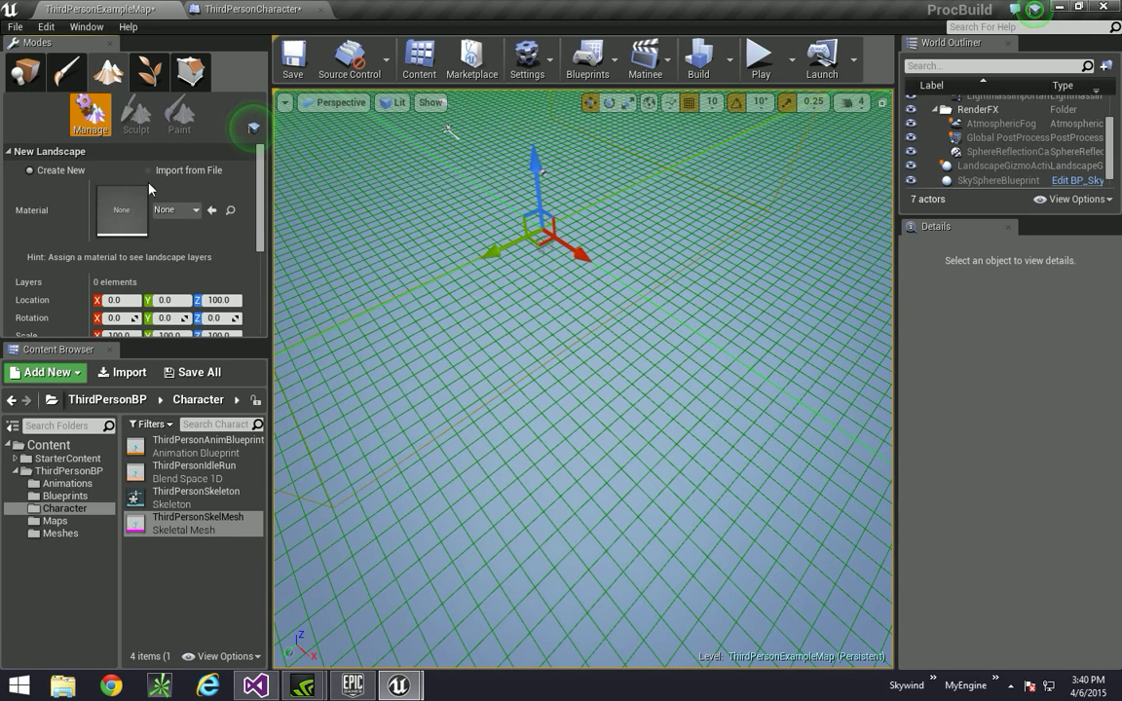
click(188, 210)
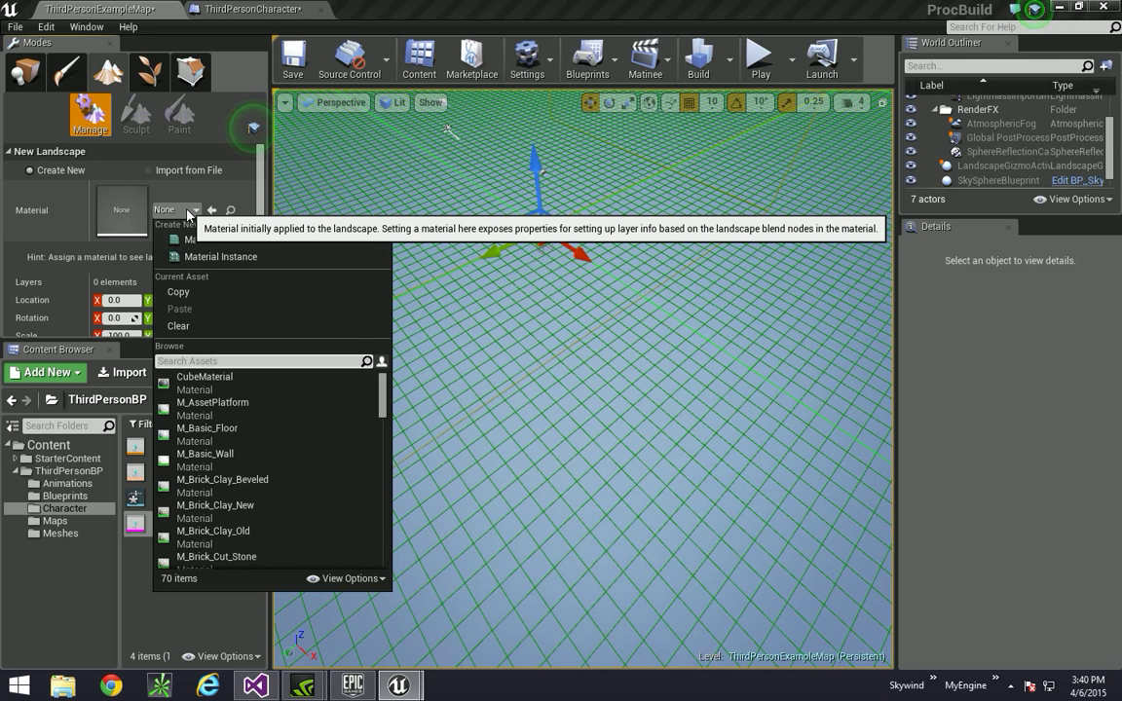
click(188, 210)
scroll(166, 255, down, 3)
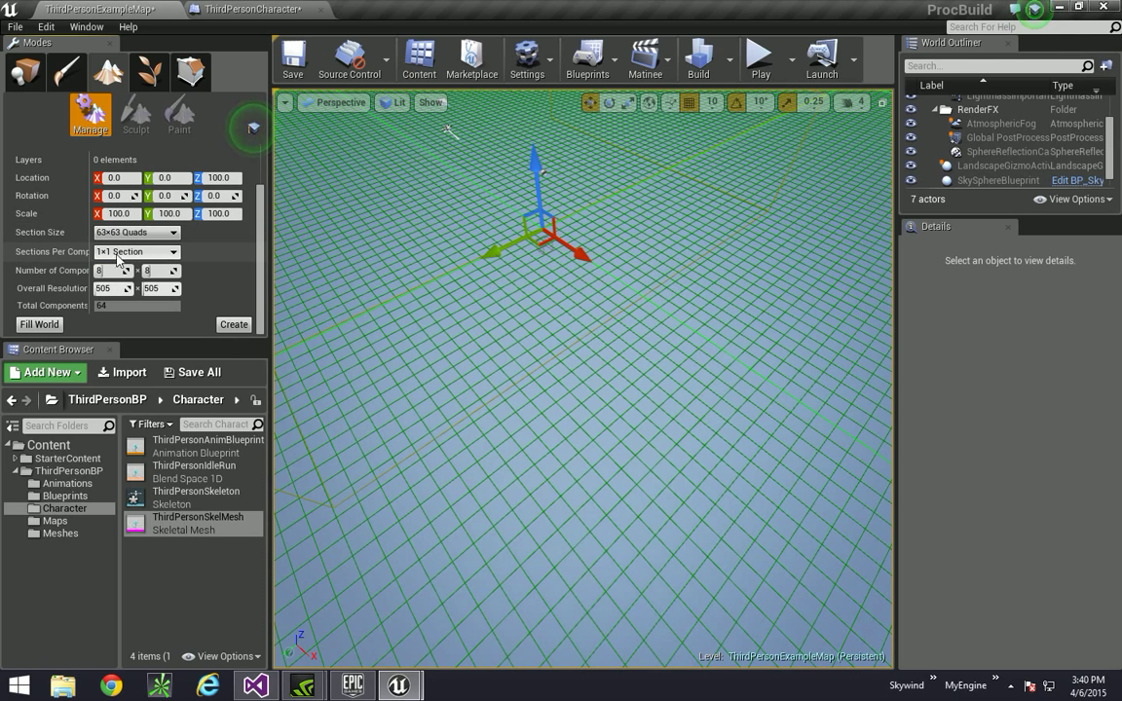
click(151, 233)
click(141, 248)
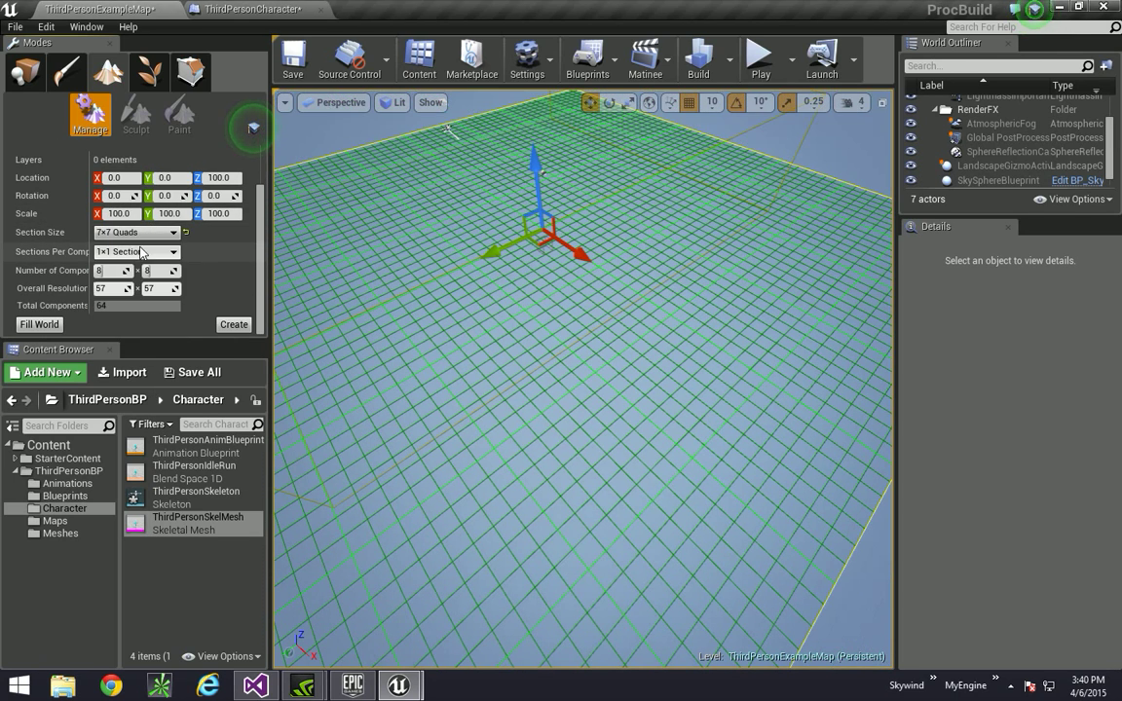
Set the Section Size to 15×15 Quads and create the landscape
right_drag(595, 307, 557, 311)
key(s)
click(171, 234)
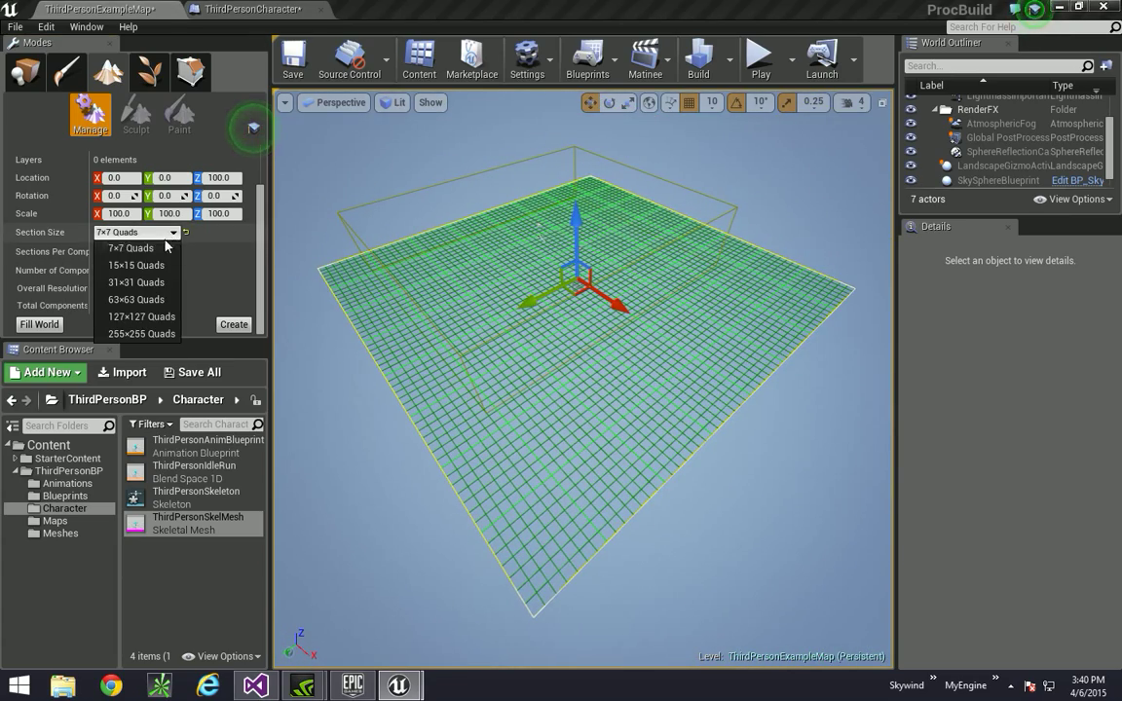
click(137, 266)
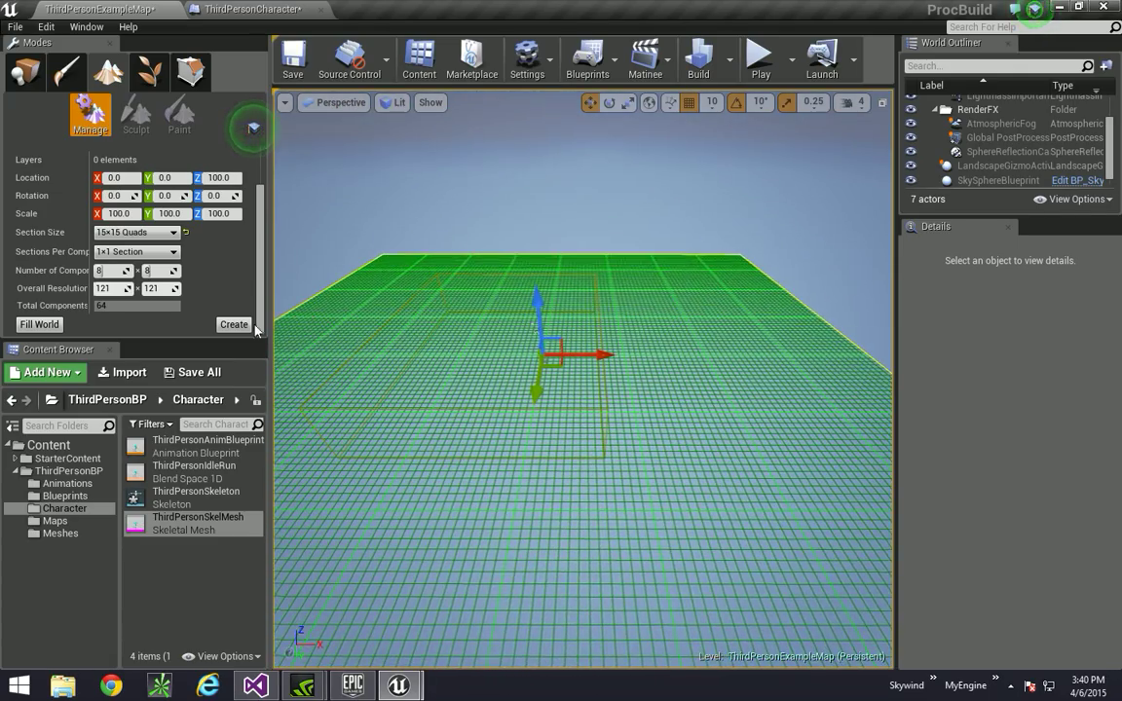
click(234, 325)
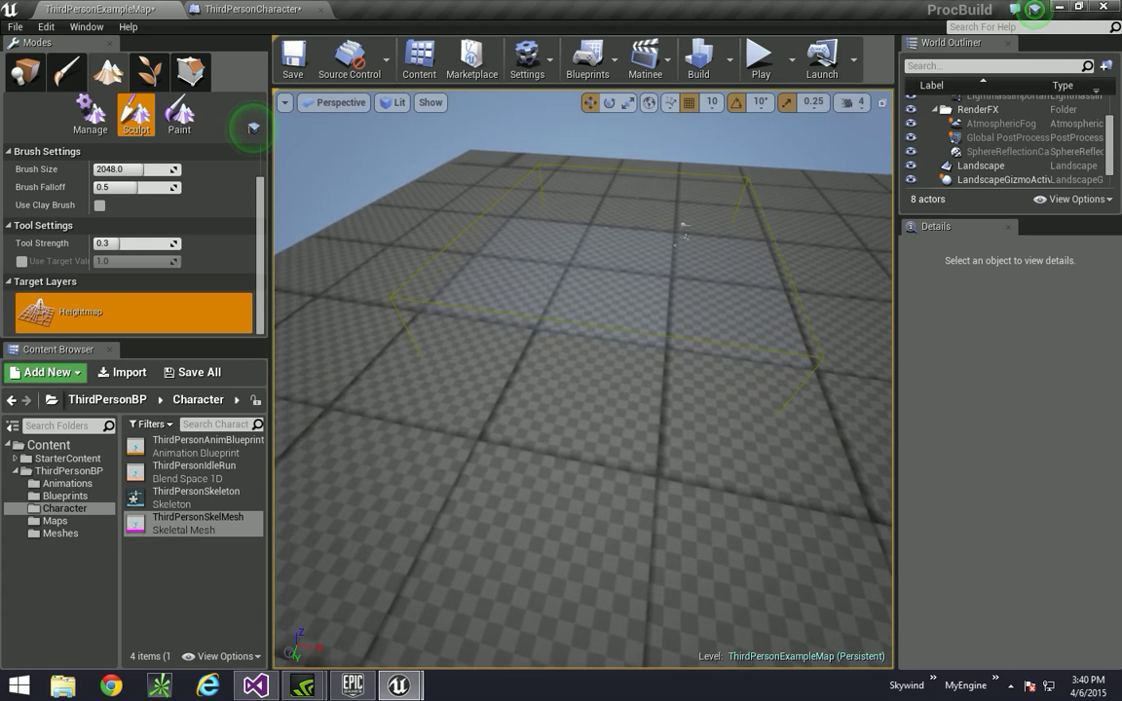
Play-test the level repeatedly from different spots on the new landscape to check the first-person view
right_drag(582, 380, 550, 302)
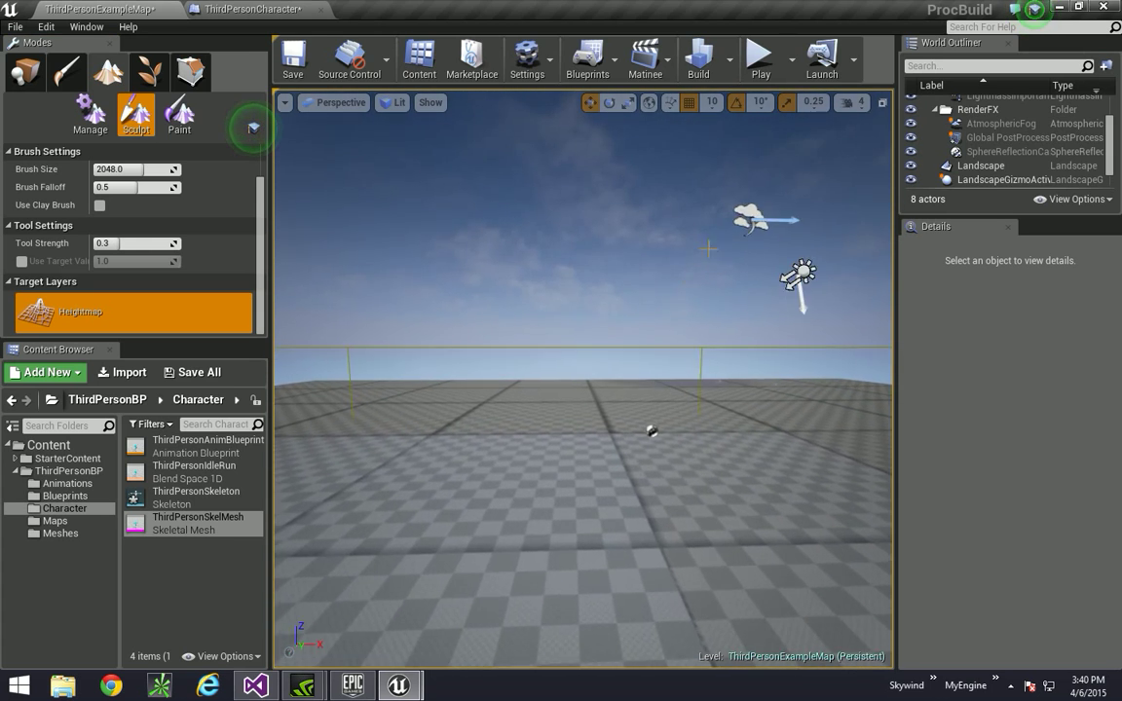
key(alt+p)
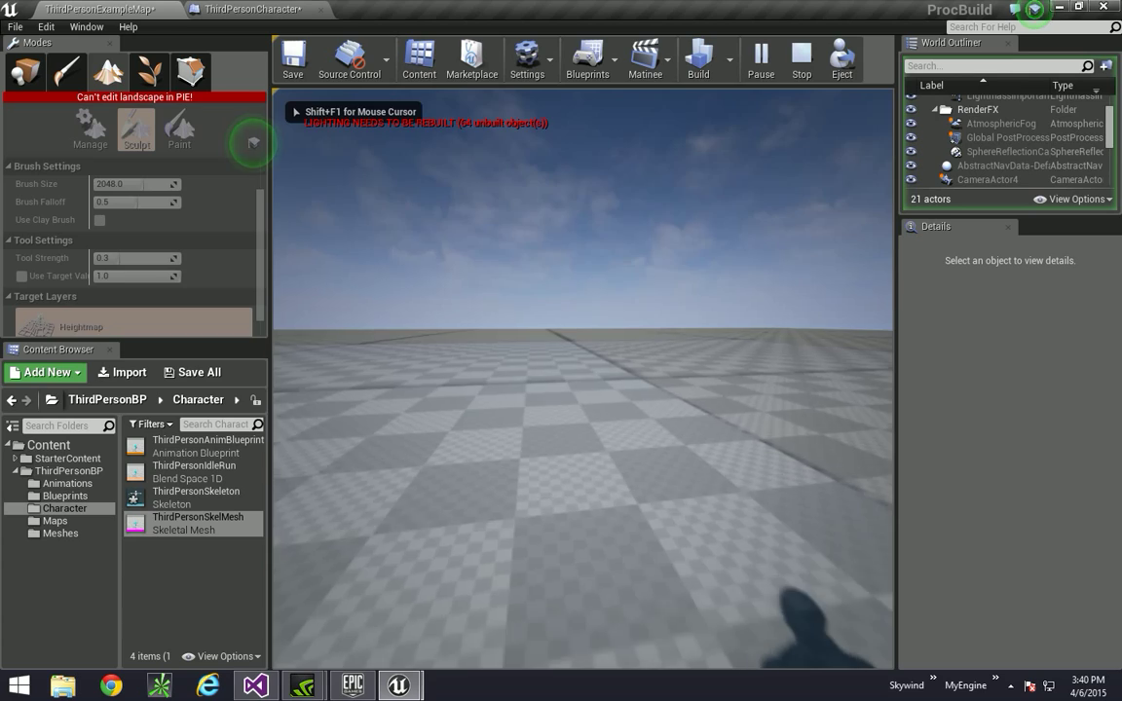
key(Escape)
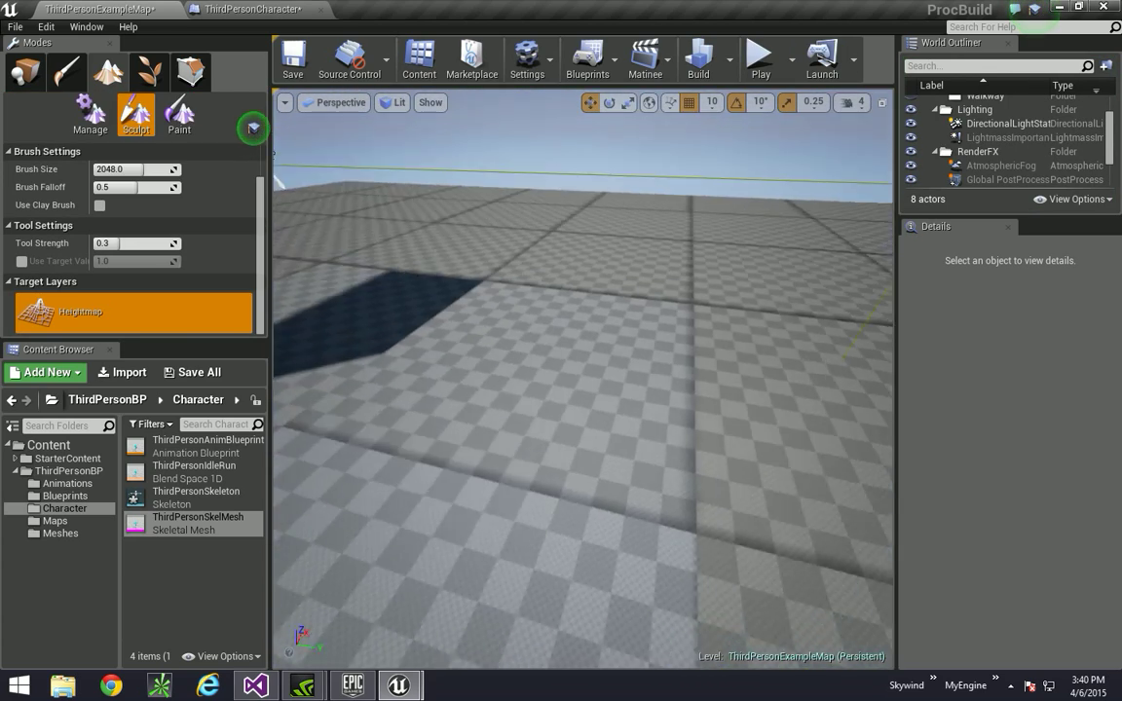
right_drag(582, 380, 336, 271)
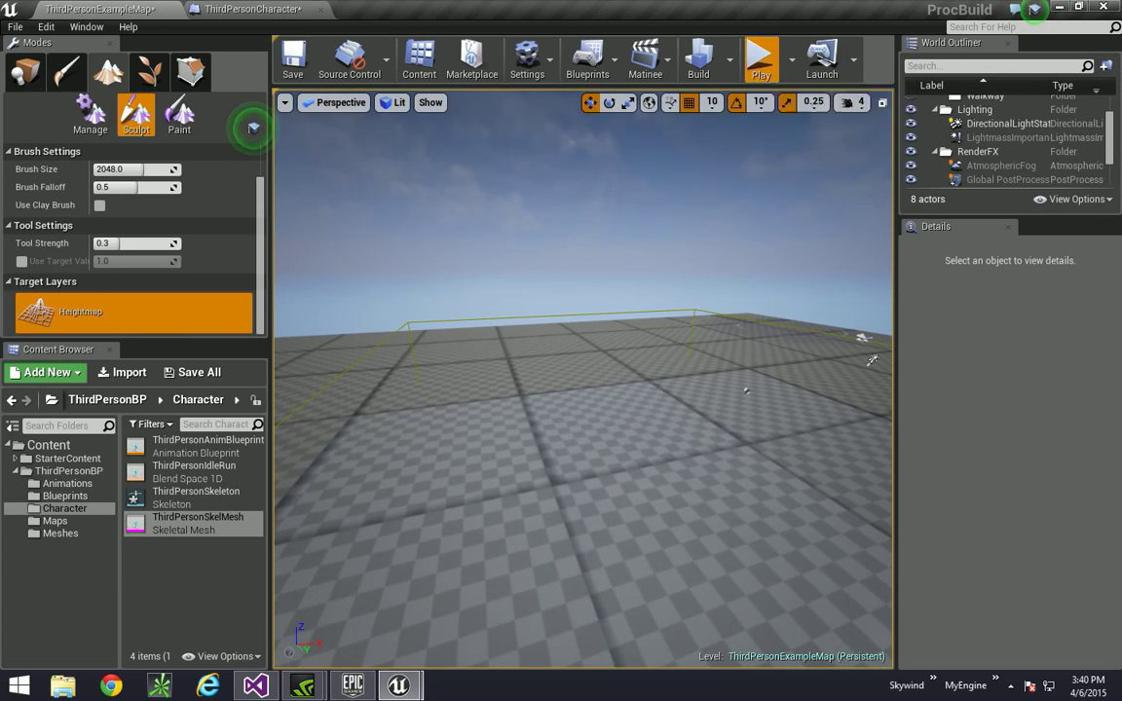
click(762, 60)
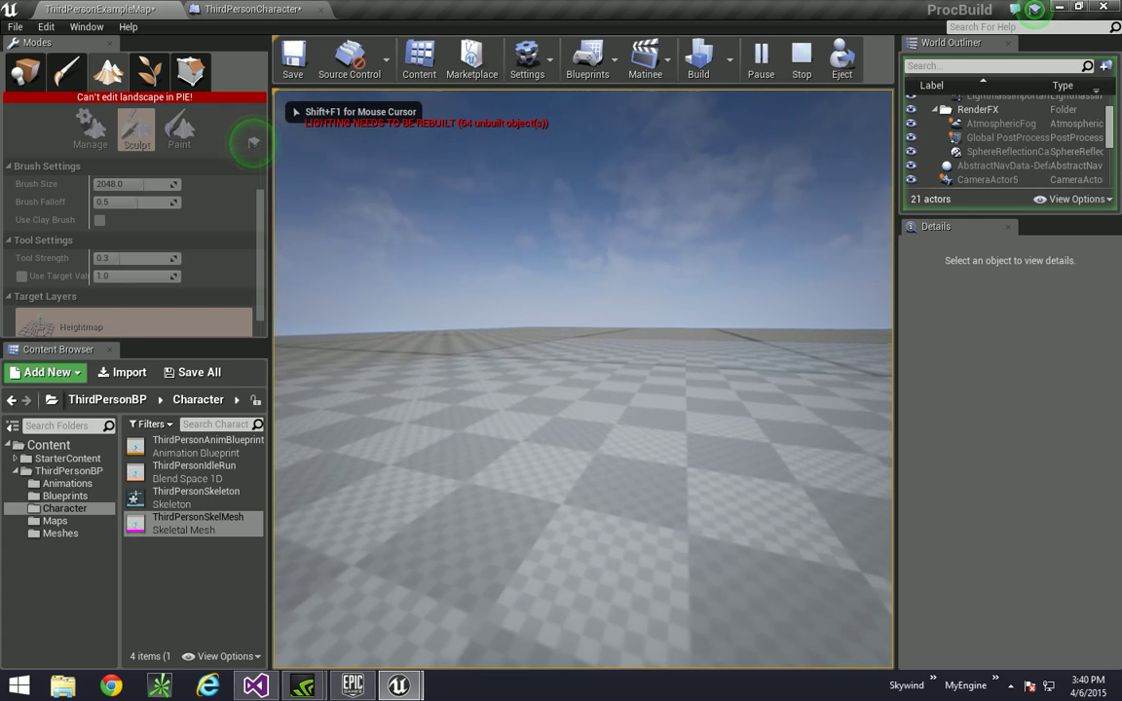
key(Escape)
key(Escape)
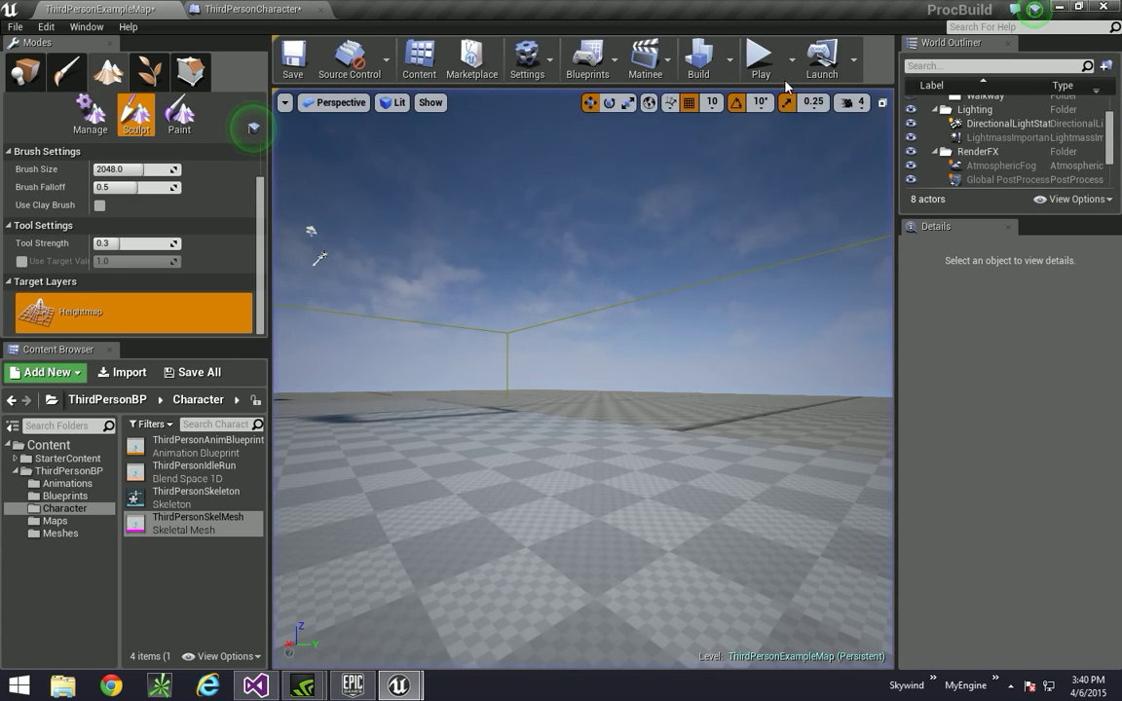
click(760, 59)
key(Escape)
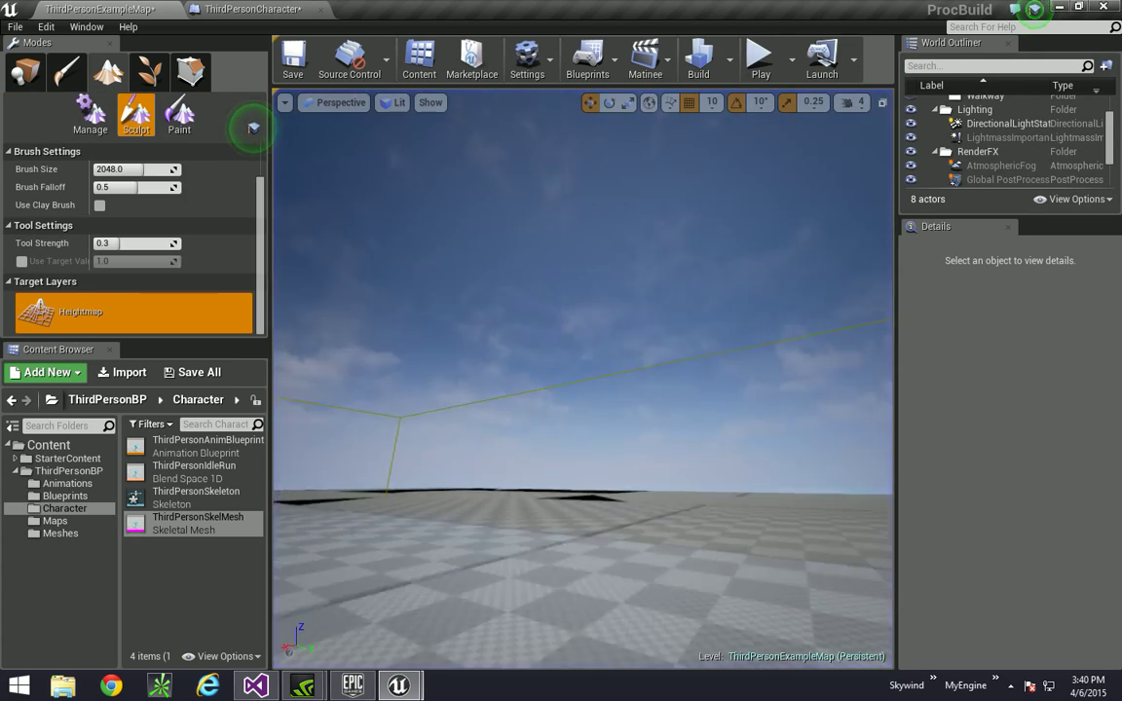
right_drag(740, 303, 721, 399)
right_drag(729, 355, 733, 311)
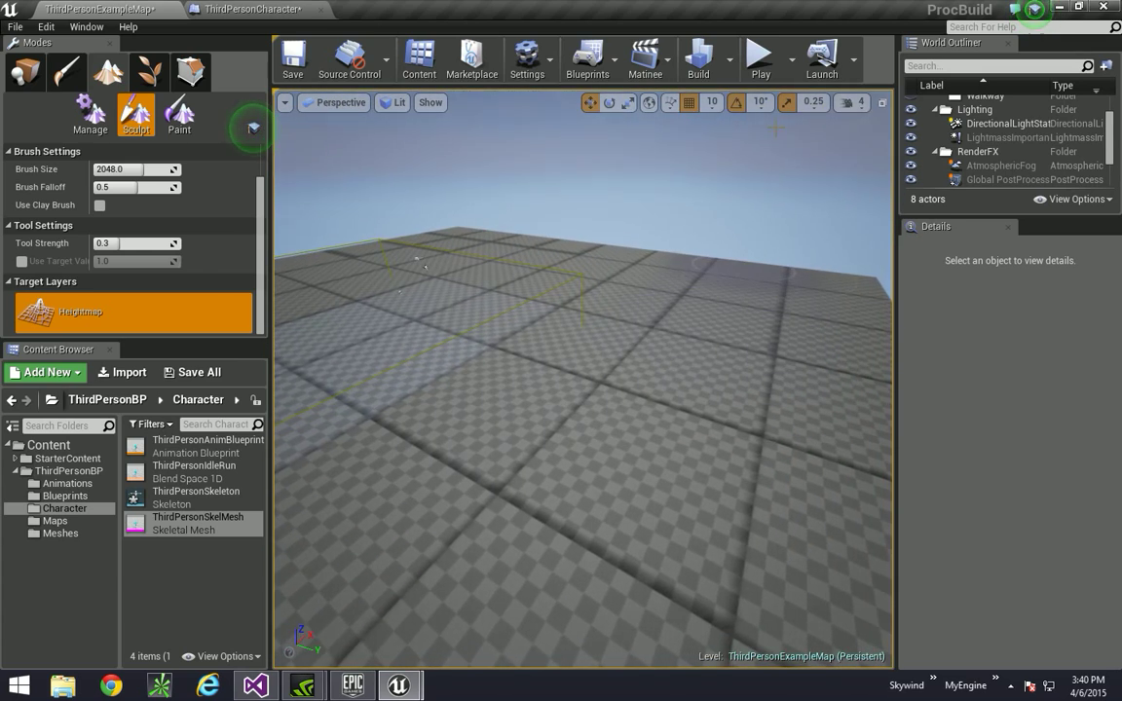
click(763, 61)
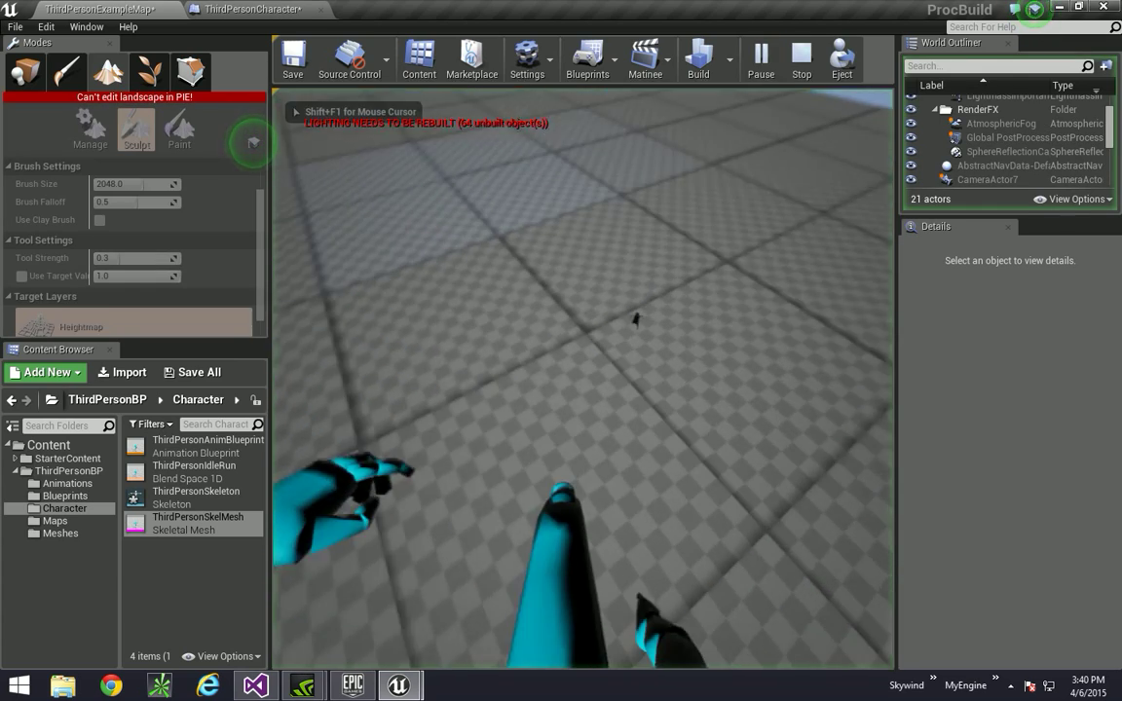
key(Escape)
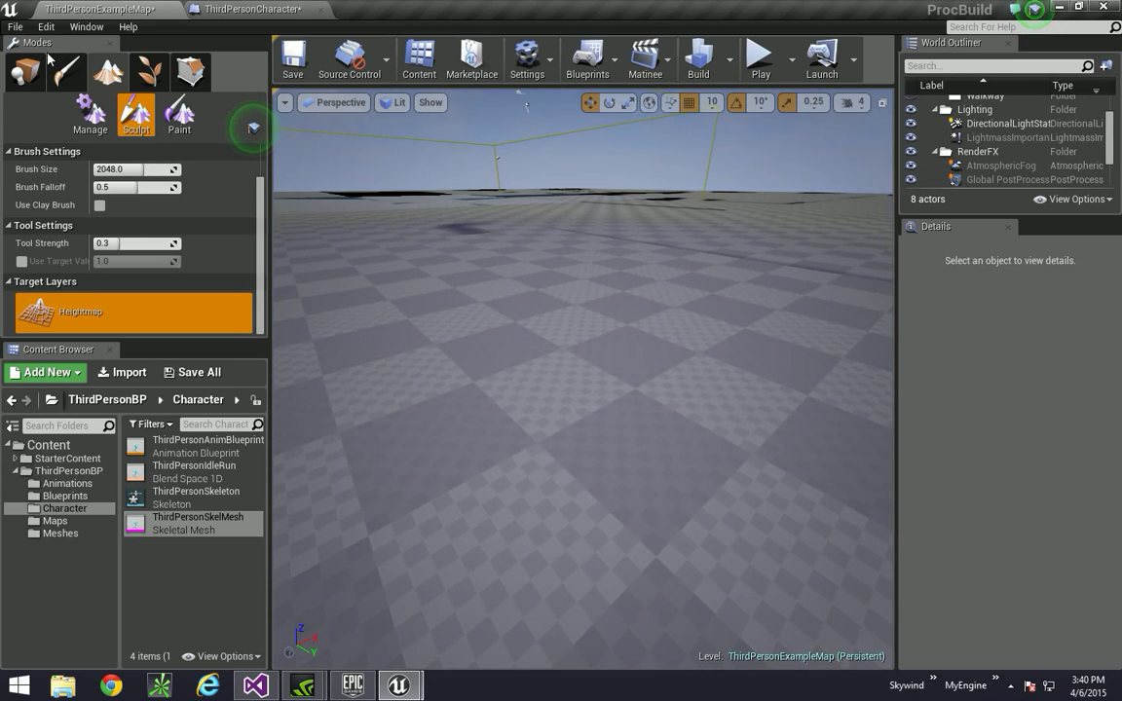
Return to actor placement, select the LightmassImportanceVolume, scale it to 3.0 in X and Y, and shift it along X over the landscape
click(29, 71)
right_drag(582, 378, 487, 390)
key(w)
key(a)
key(a)
right_drag(368, 260, 624, 277)
click(462, 315)
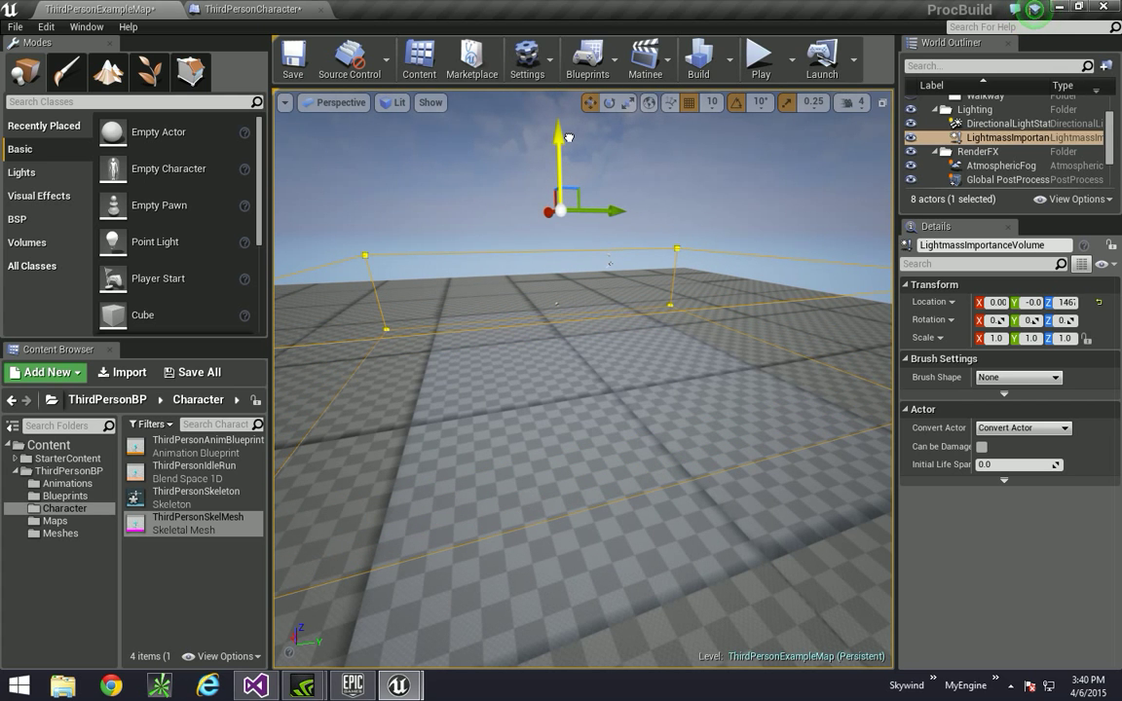
right_drag(570, 142, 570, 238)
key(s)
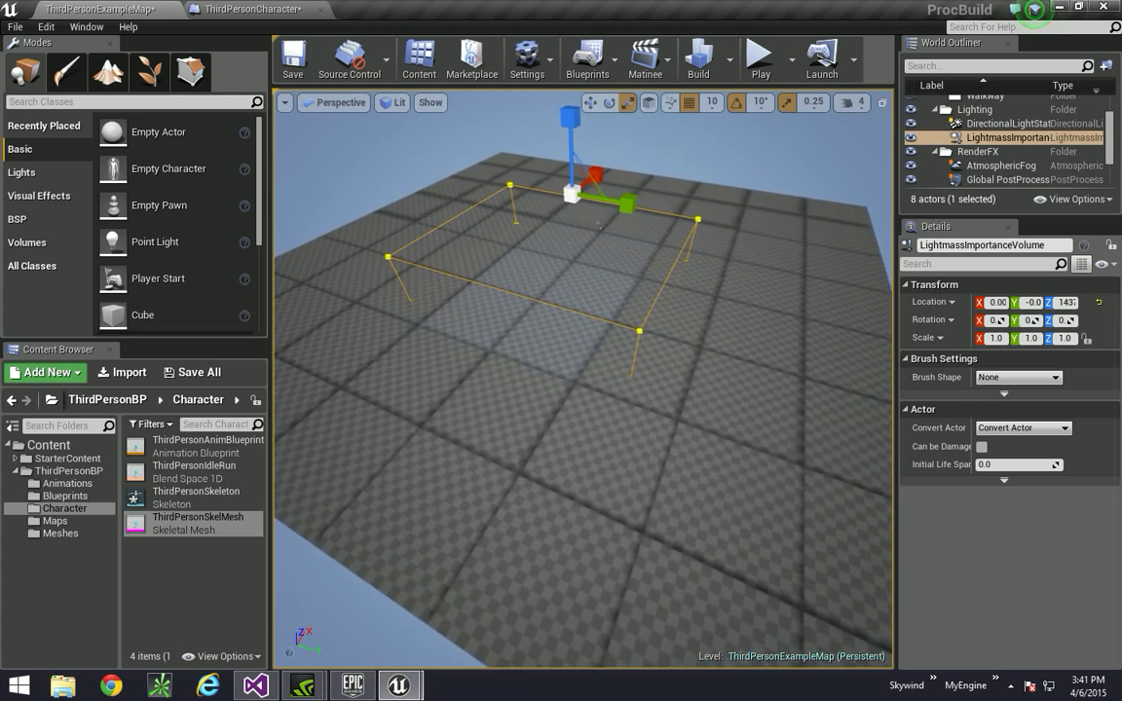
mouse_move(589, 190)
right_down()
mouse_move(594, 200)
mouse_move(584, 195)
right_up()
drag(594, 209, 688, 189)
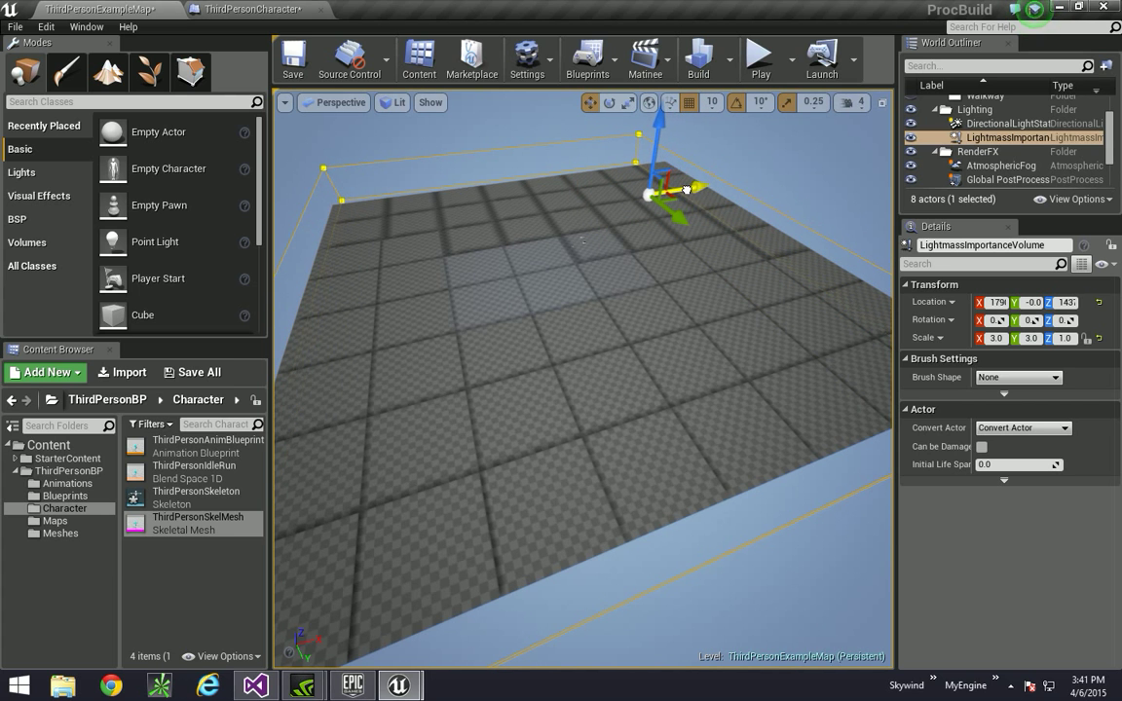
Stretch the LightmassImportanceVolume vertically to a Z scale of 8.0
right_drag(723, 322, 660, 251)
key(e)
key(r)
drag(571, 201, 571, 181)
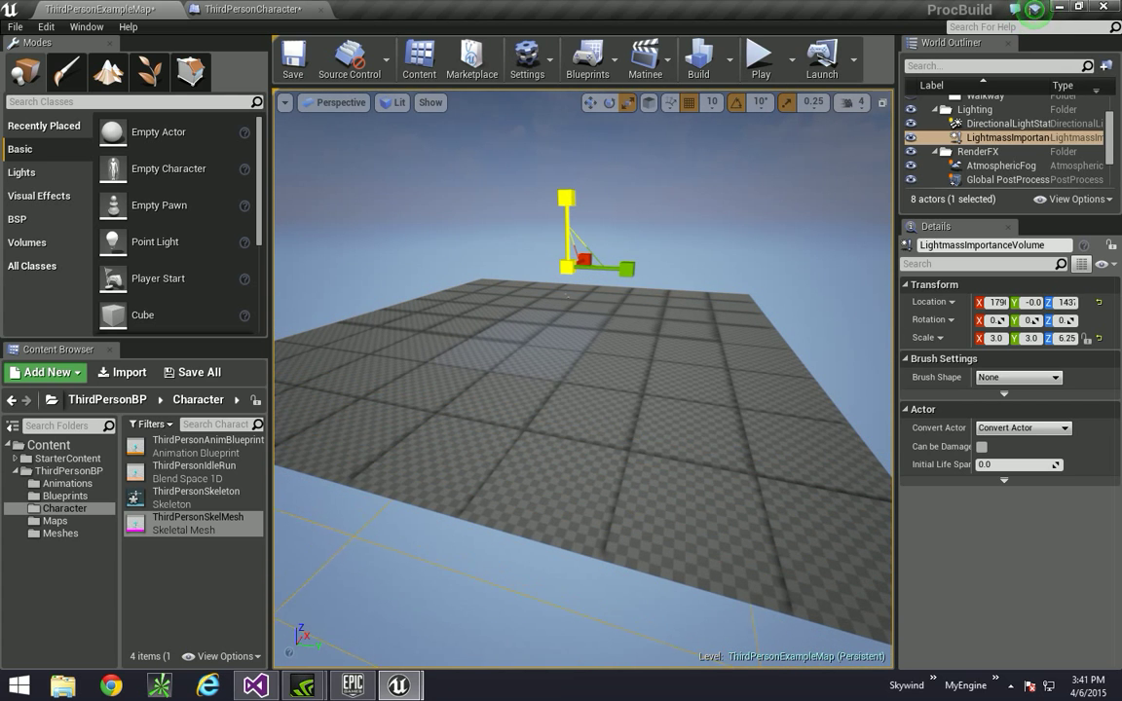
right_drag(568, 306, 609, 341)
key(s)
key(w)
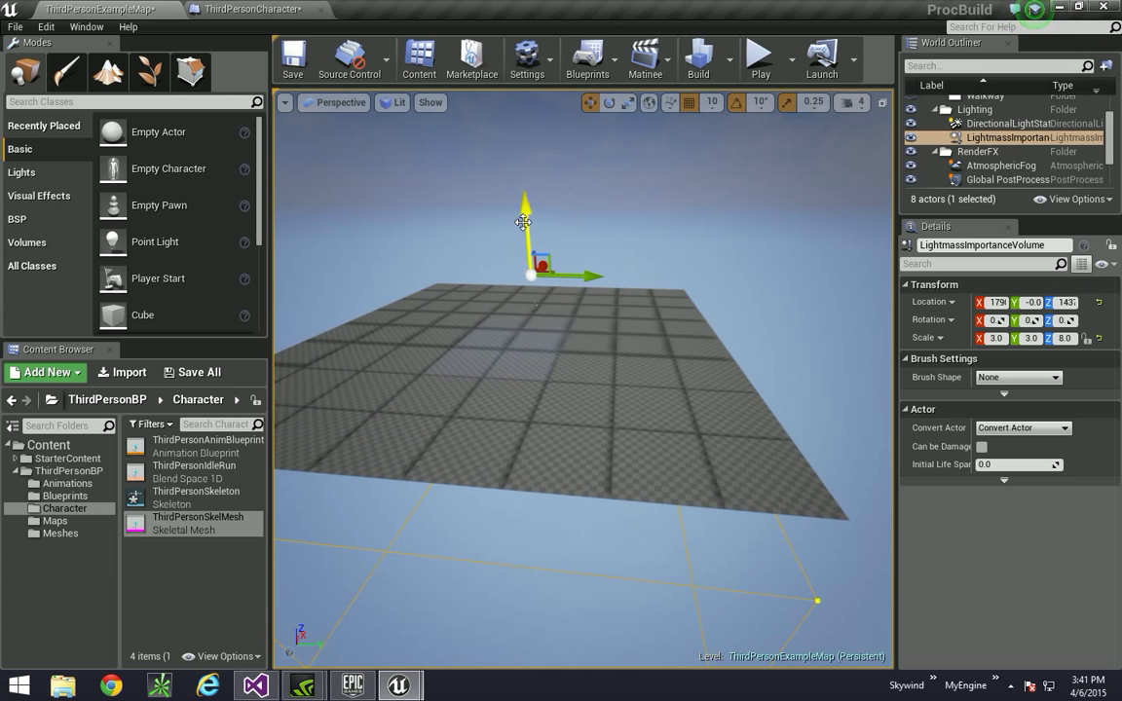
Raise the LightmassImportanceVolume along Z until its base sits just below the landscape surface
drag(524, 222, 523, 93)
right_drag(561, 378, 540, 232)
key(s)
drag(527, 222, 526, 110)
key(w)
right_drag(526, 110, 501, 230)
right_drag(526, 136, 526, 117)
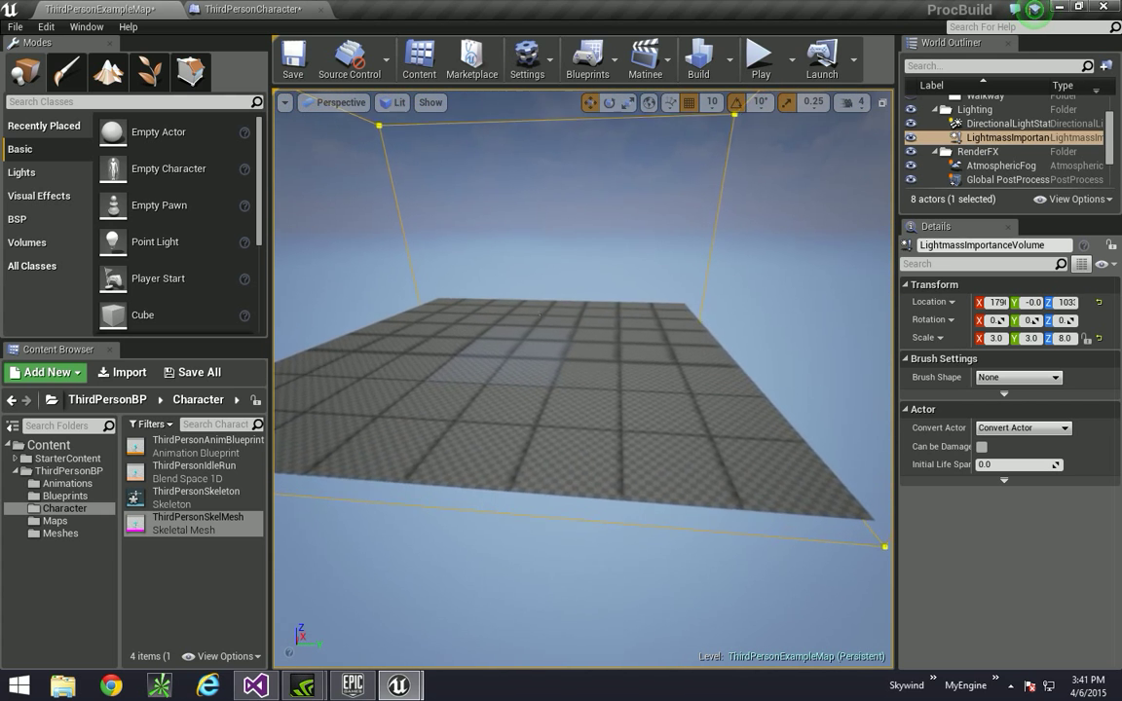
Play-test the level by walking the character across the landscape, and end the session
right_drag(572, 334, 563, 273)
key(w)
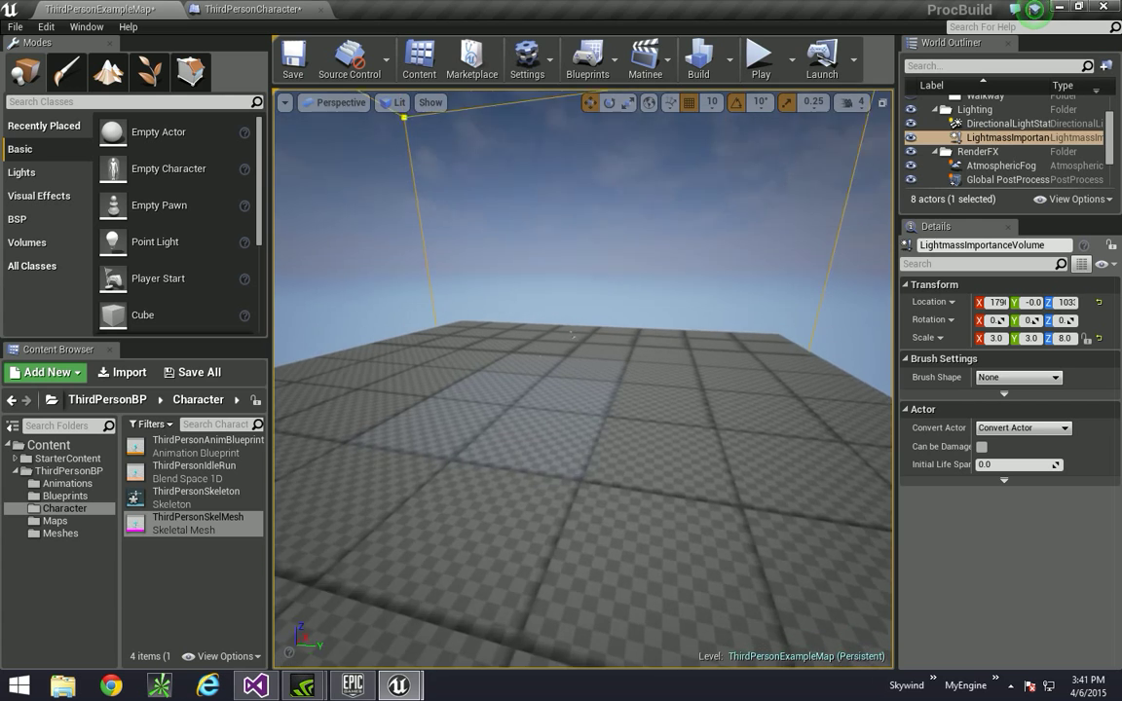
right_drag(572, 334, 572, 273)
mouse_move(584, 137)
right_down()
mouse_move(584, 200)
mouse_move(585, 146)
right_up()
key(w)
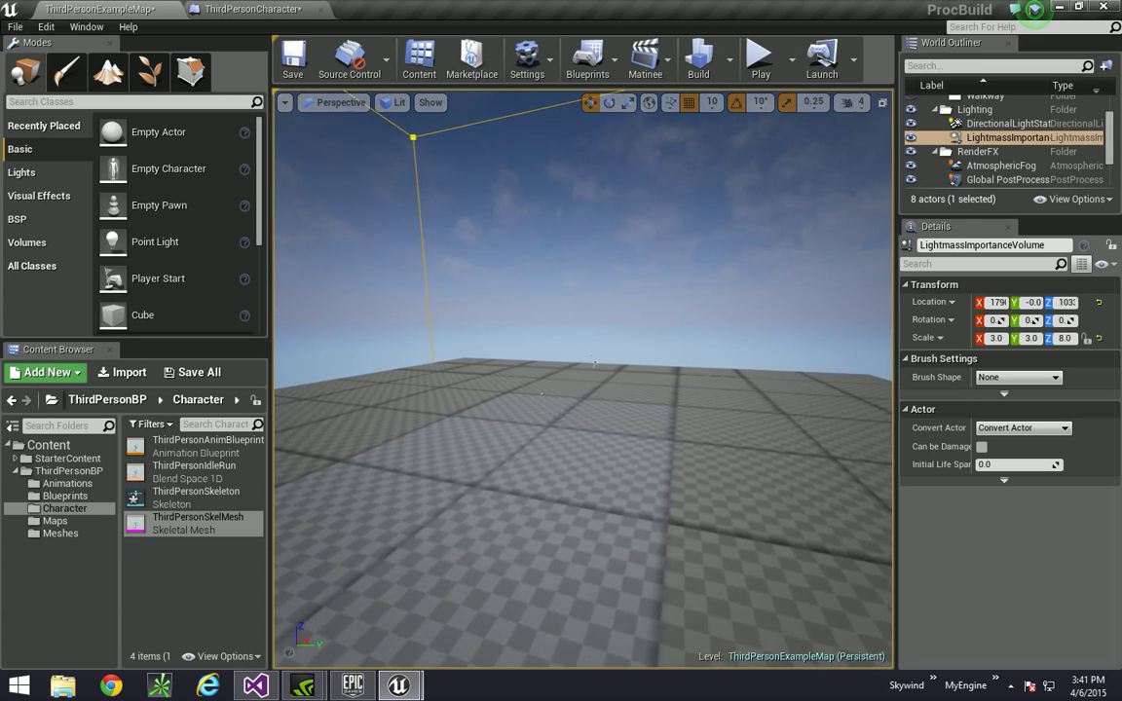
click(760, 56)
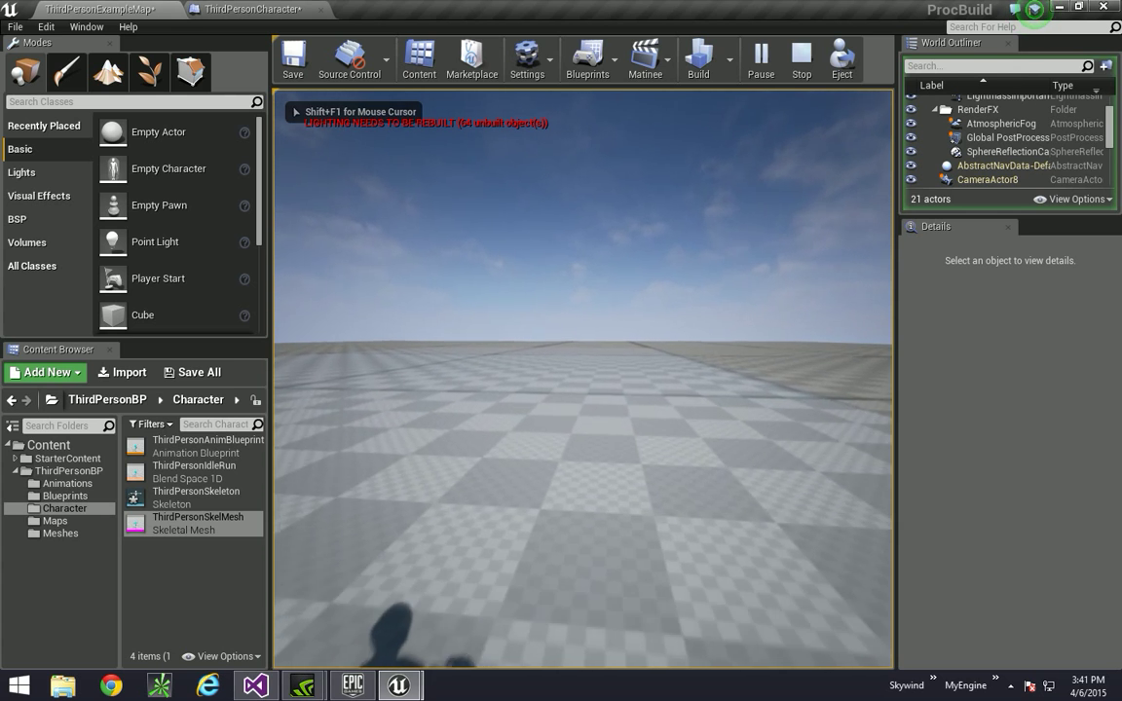
key(w)
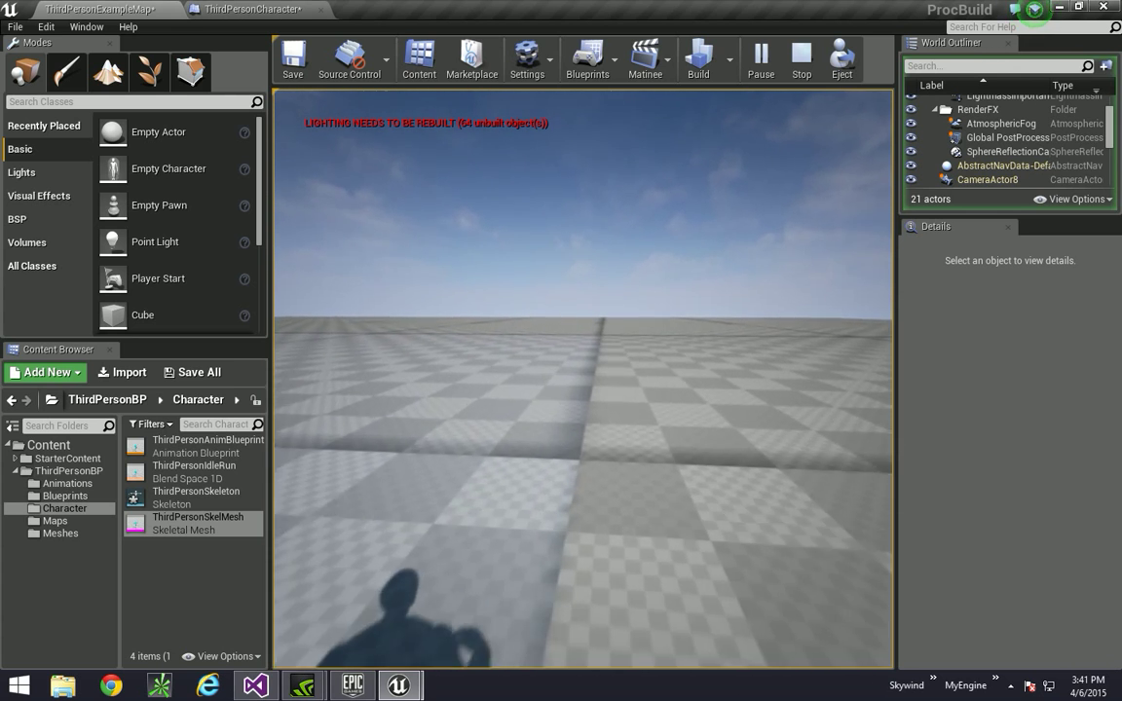
key(w)
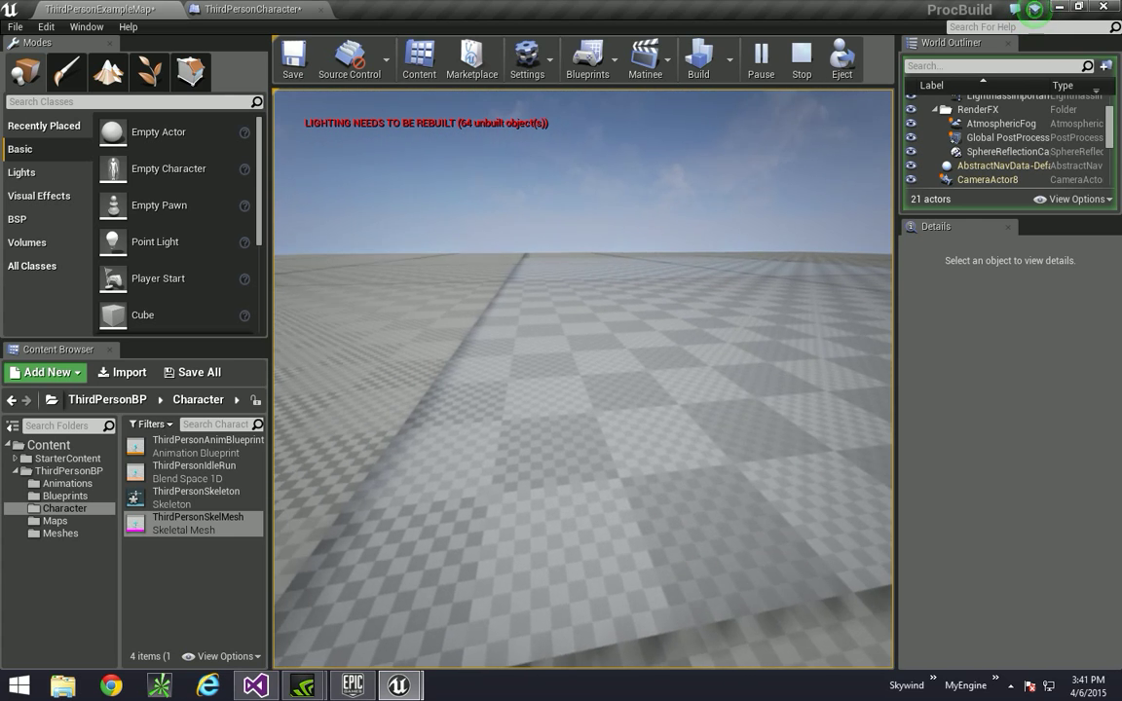
key(Escape)
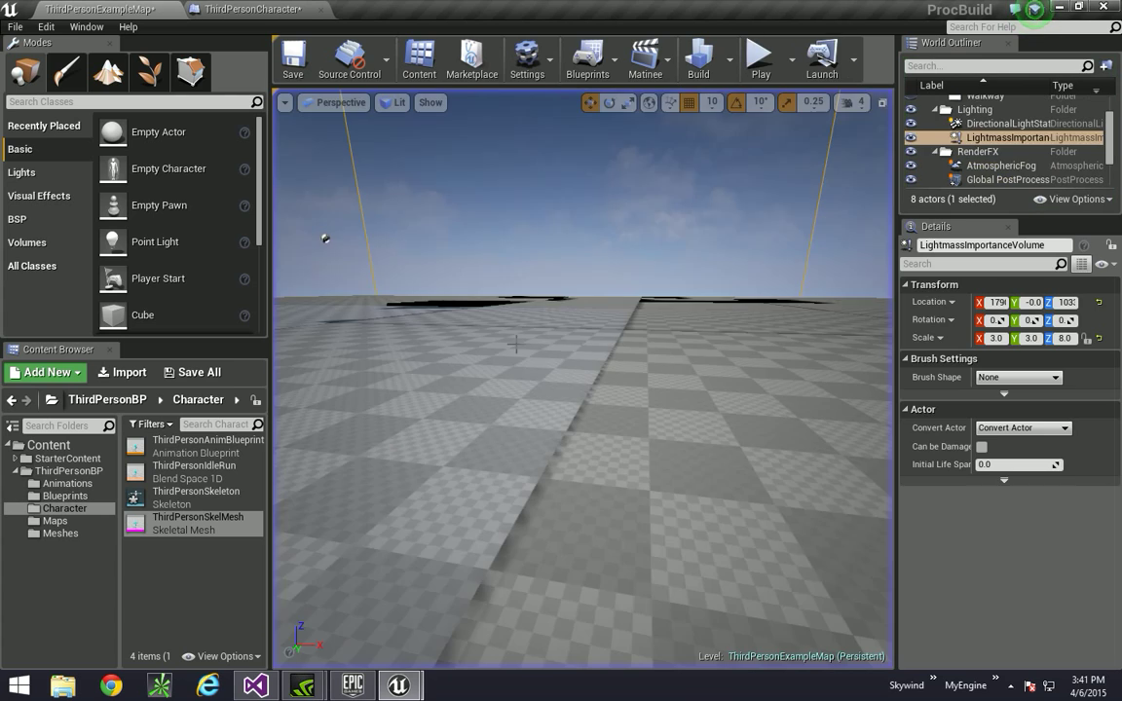
right_drag(583, 380, 428, 414)
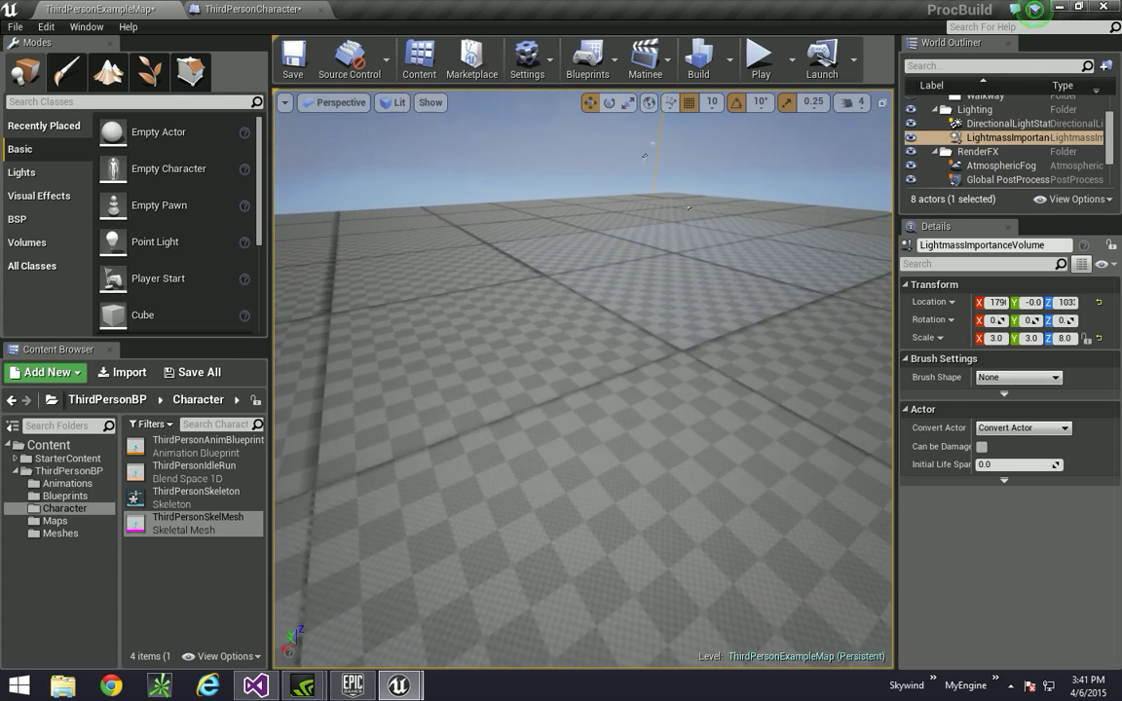
right_drag(689, 207, 593, 407)
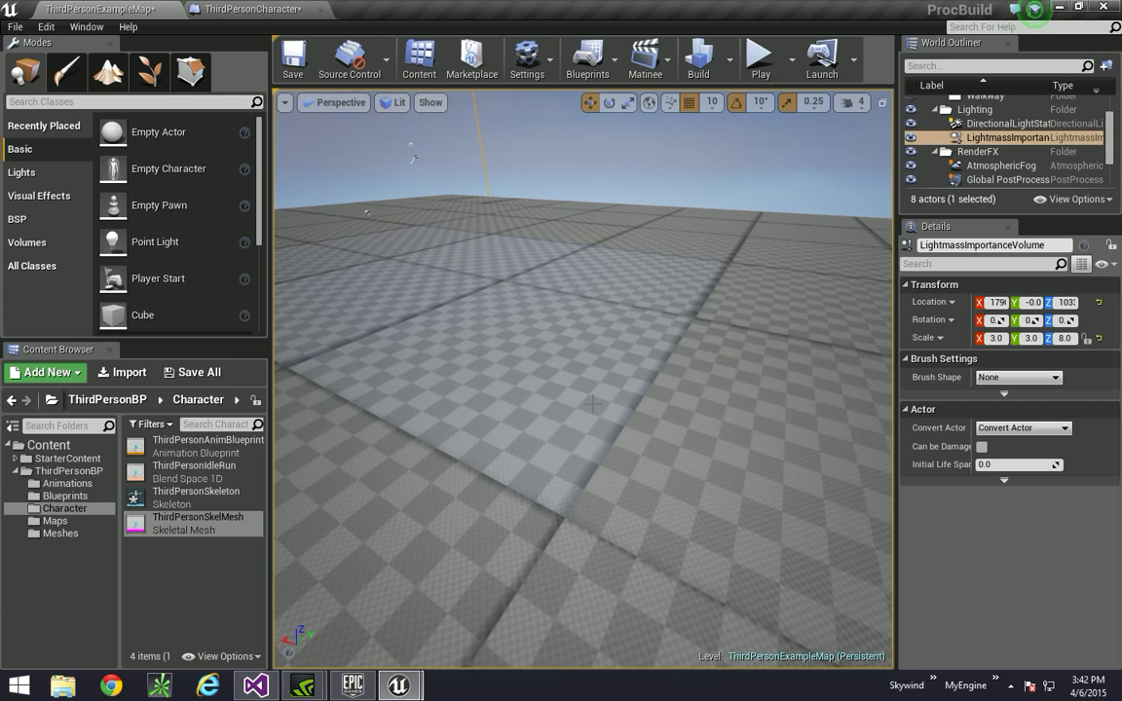
right_drag(583, 378, 660, 516)
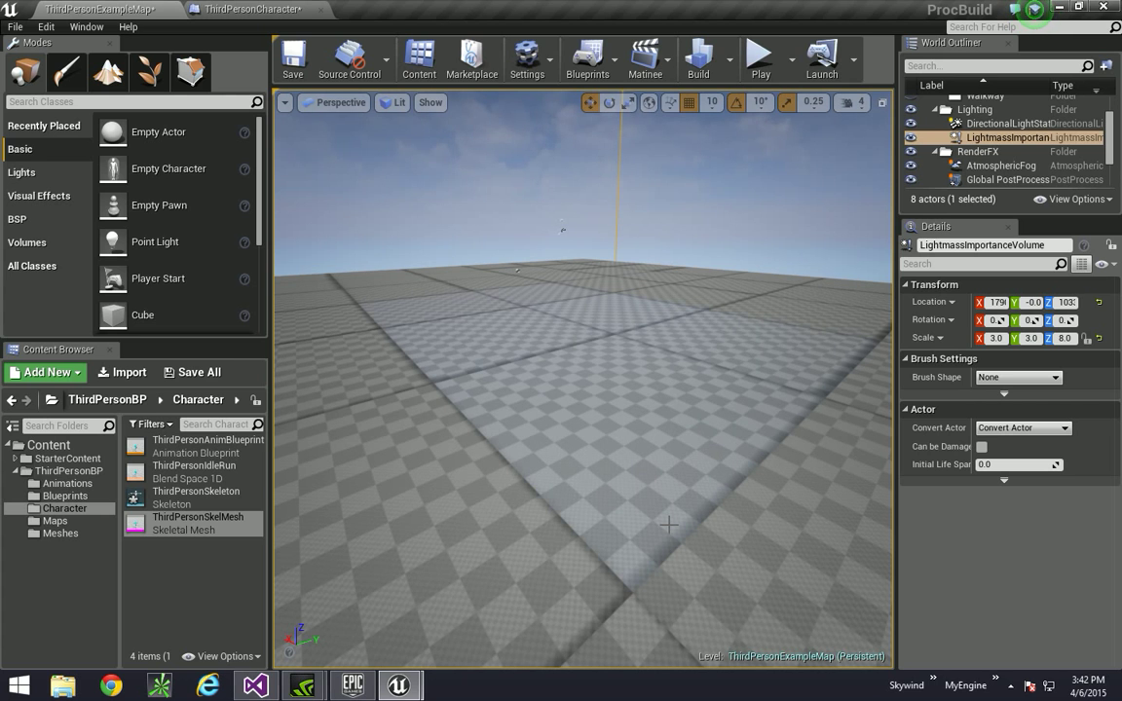
key(w)
mouse_move(669, 525)
right_down()
mouse_move(666, 555)
mouse_move(662, 527)
right_up()
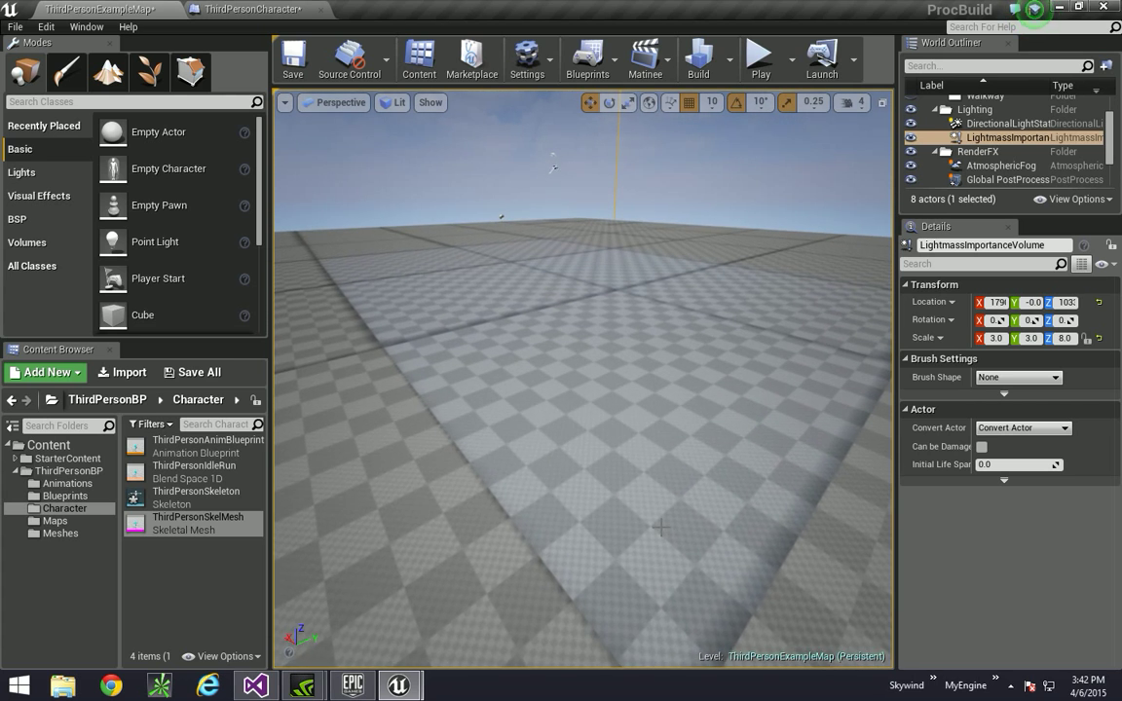